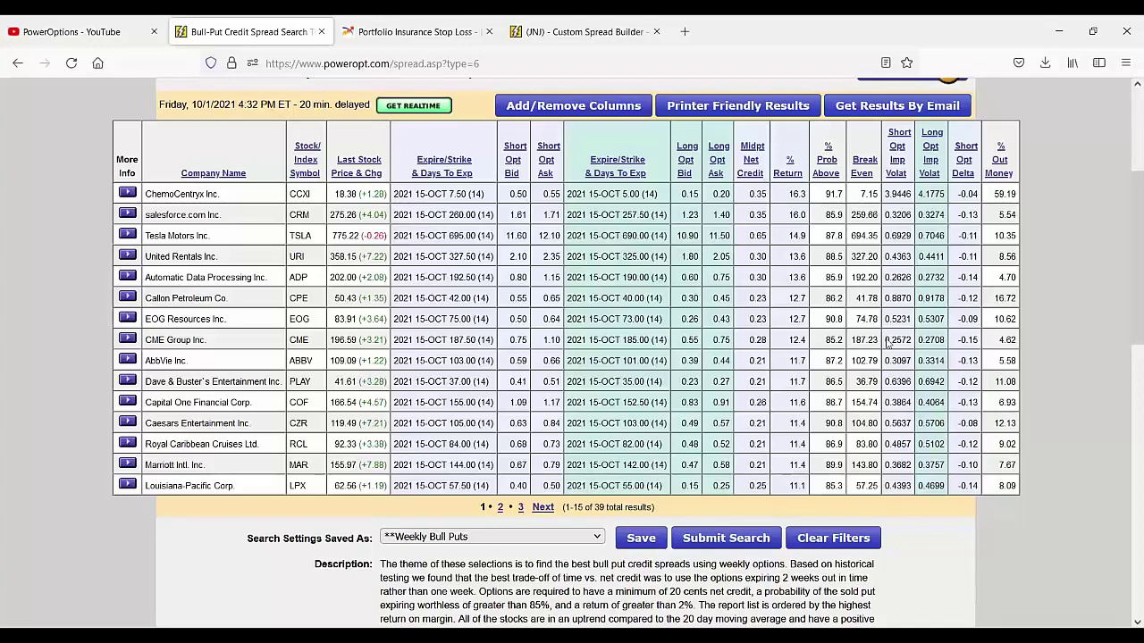
Clear all filters of the saved Weekly Bull Puts search.
{"action": "scroll", "coordinate": [590, 297], "scroll_direction": "down", "scroll_amount": 5}
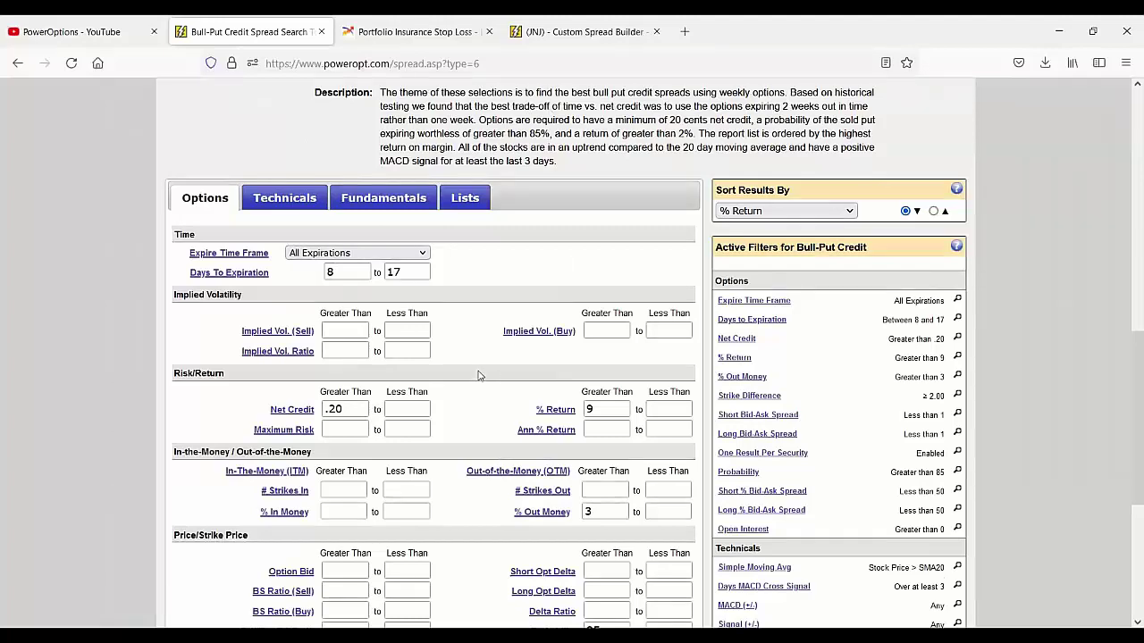
{"action": "scroll", "coordinate": [779, 255], "scroll_direction": "up", "scroll_amount": 2}
{"action": "left_click", "coordinate": [832, 223]}
{"action": "scroll", "coordinate": [513, 436], "scroll_direction": "down", "scroll_amount": 1}
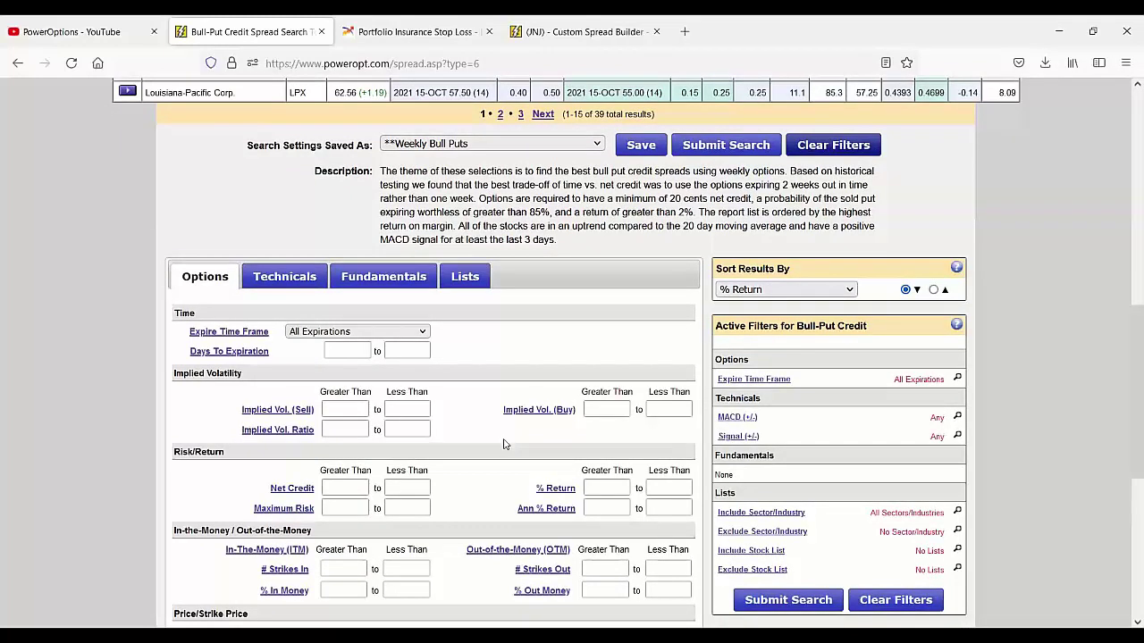
{"action": "scroll", "coordinate": [471, 451], "scroll_direction": "down", "scroll_amount": 1}
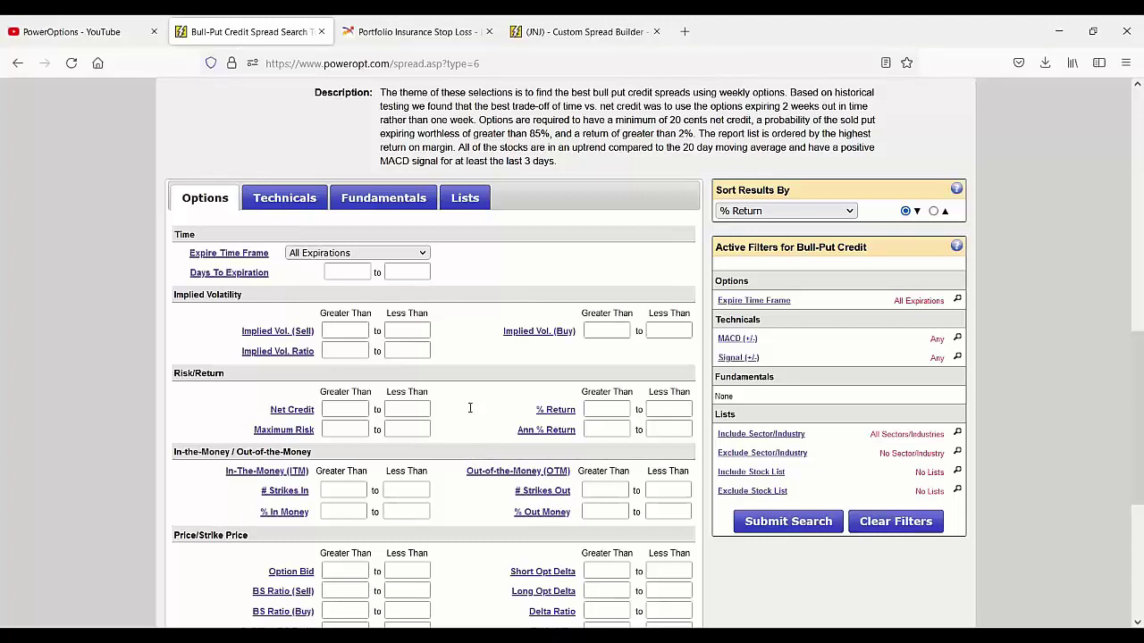
Set the Days To Expiration filter to a range of 12 to 30.
{"action": "left_click", "coordinate": [342, 275]}
{"action": "type", "text": "12"}
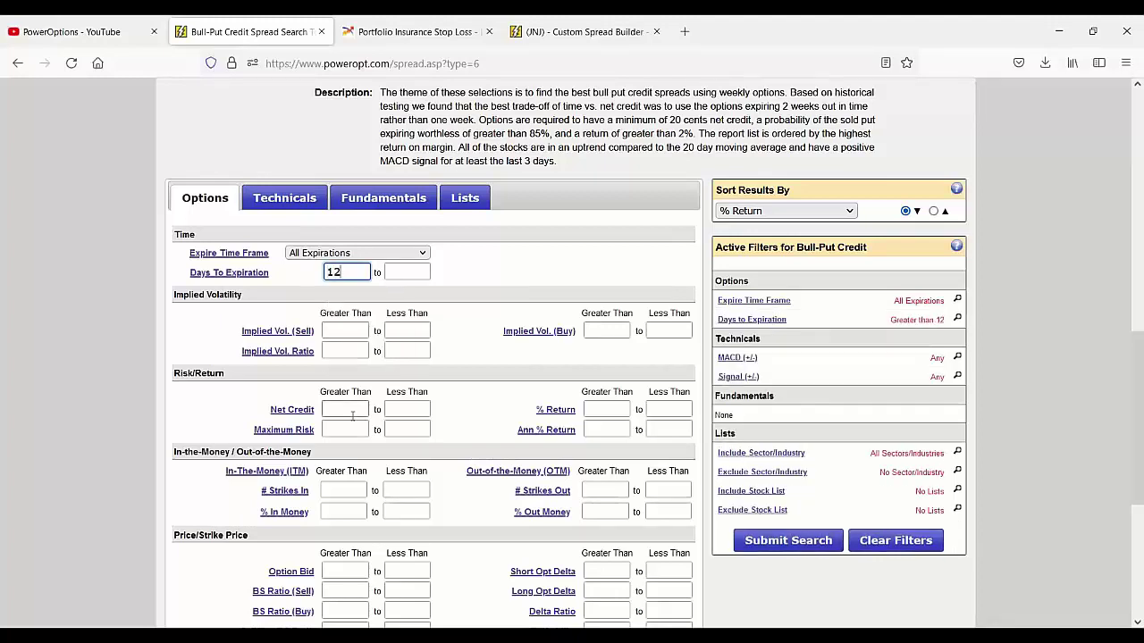
{"action": "left_click", "coordinate": [416, 273]}
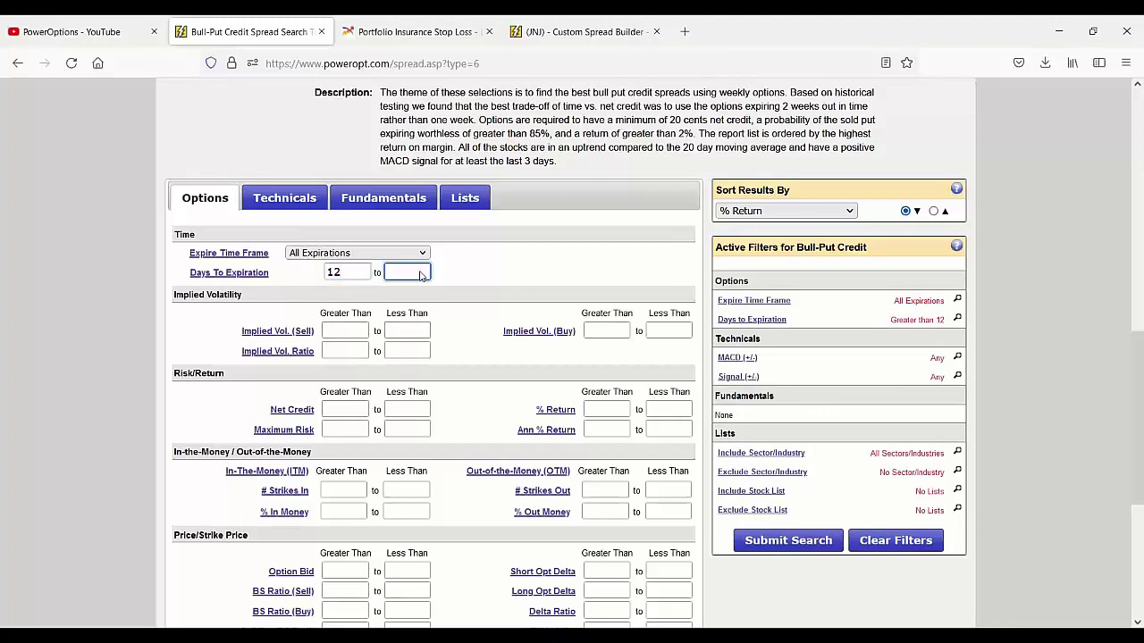
{"action": "type", "text": "30"}
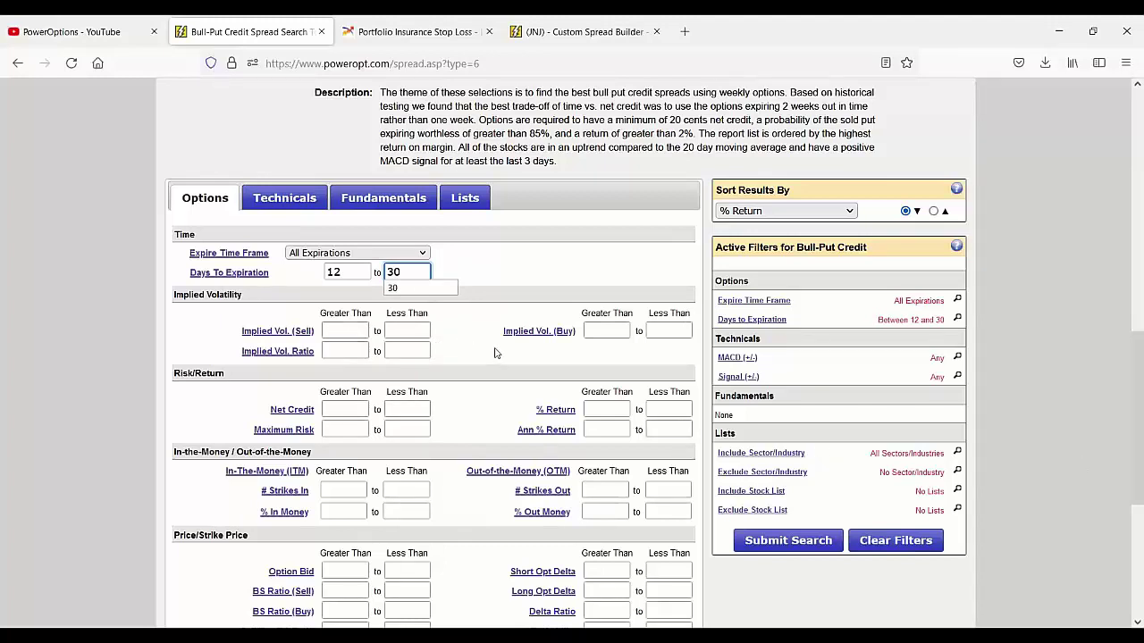
{"action": "scroll", "coordinate": [494, 353], "scroll_direction": "down", "scroll_amount": 2}
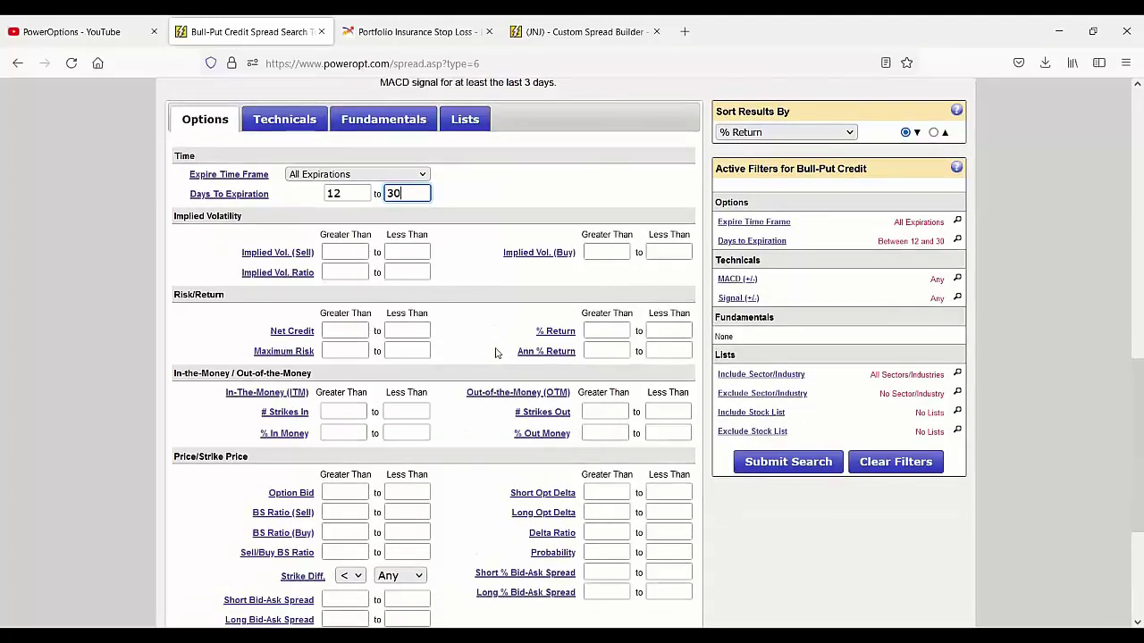
Open the Optionable Stock Statistics page from the Learning Center's Market Activity tools, using the Custom Spread Builder page.
{"action": "left_click", "coordinate": [570, 41]}
{"action": "mouse_move", "coordinate": [177, 309]}
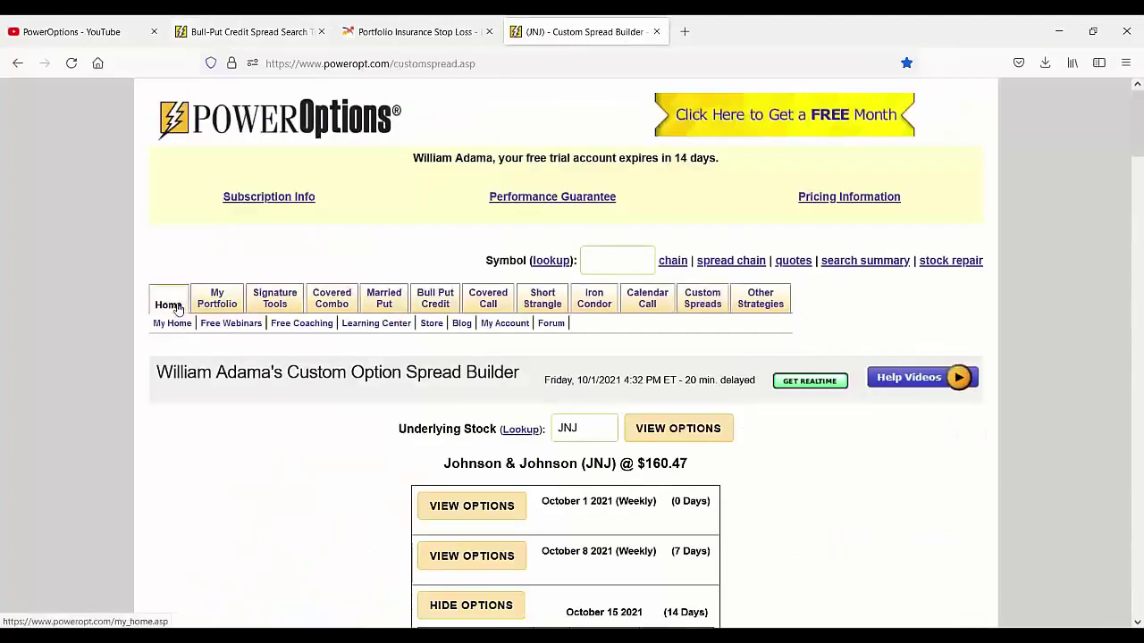
{"action": "left_click", "coordinate": [371, 327]}
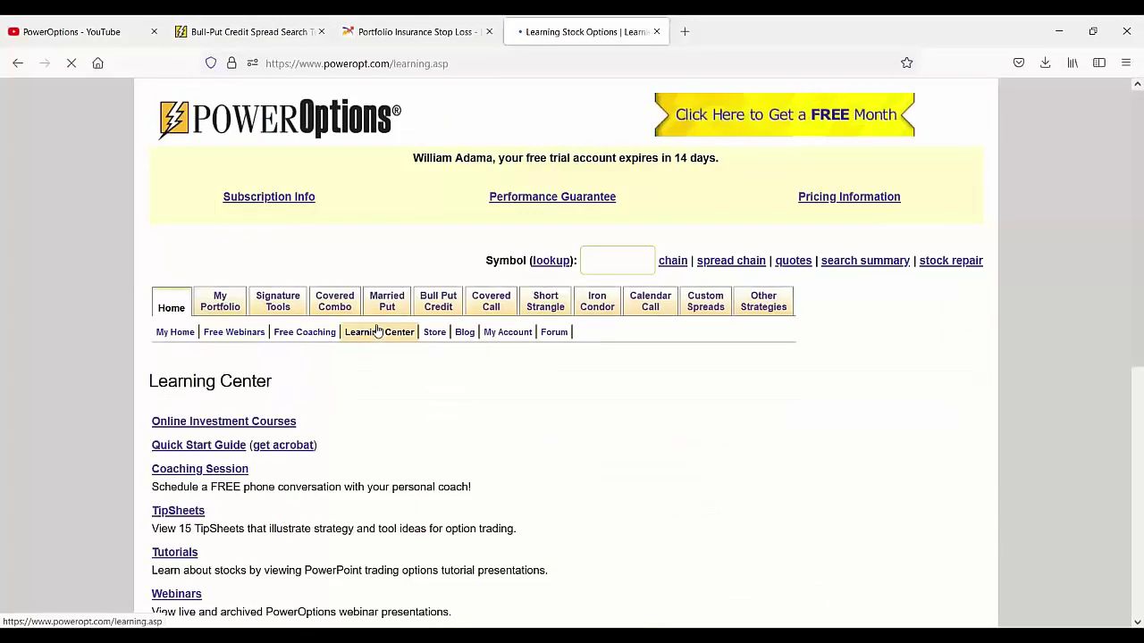
{"action": "scroll", "coordinate": [290, 371], "scroll_direction": "down", "scroll_amount": 5}
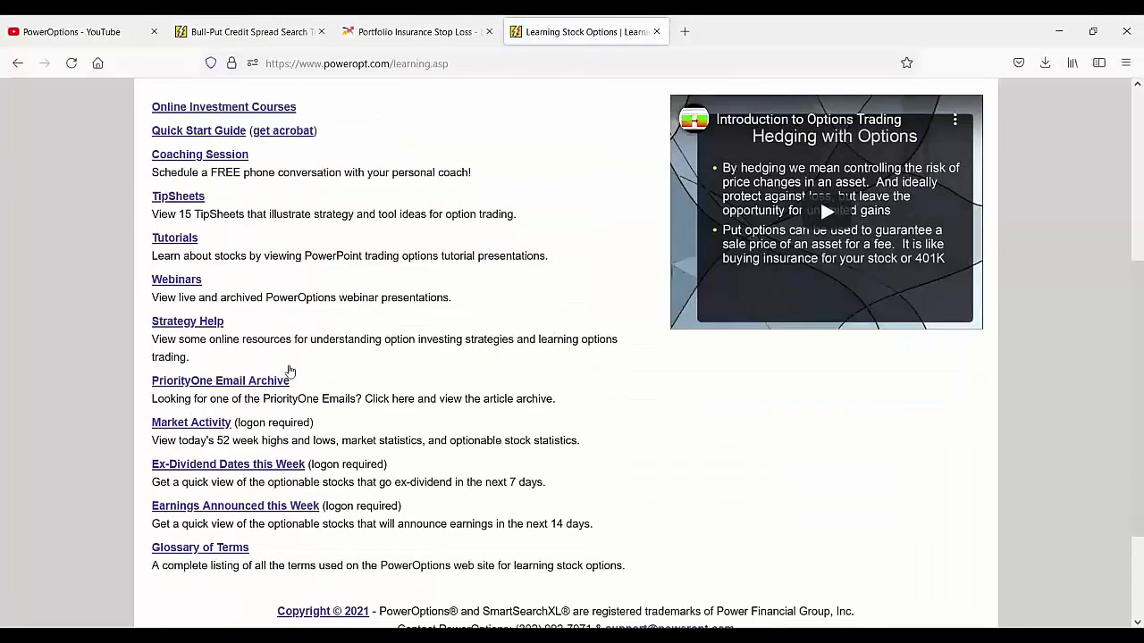
{"action": "left_click", "coordinate": [206, 425]}
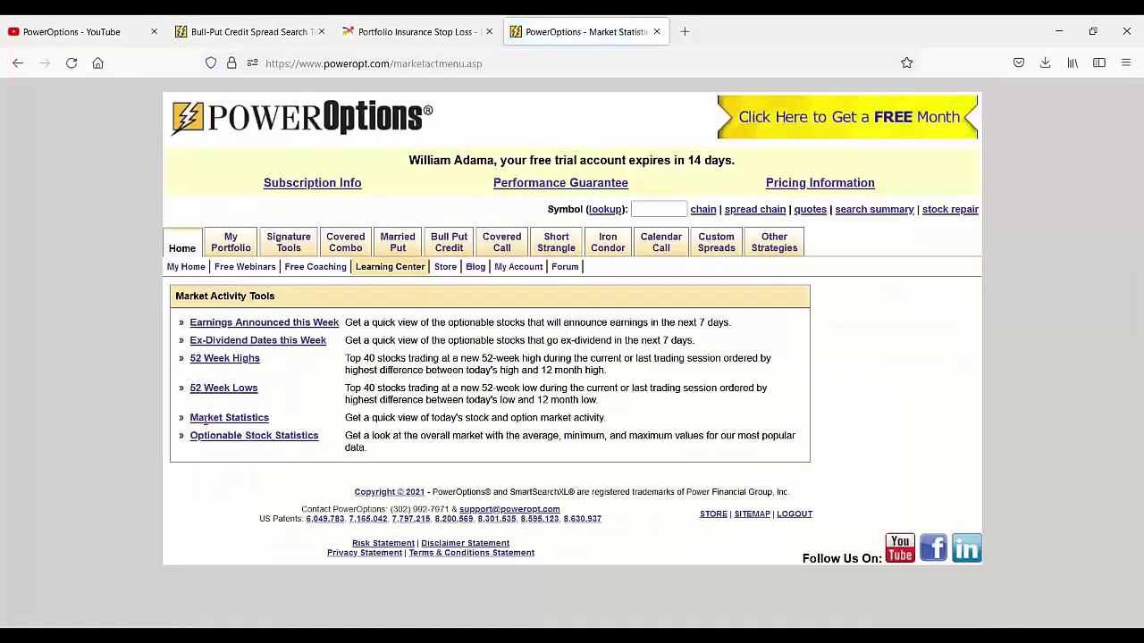
{"action": "left_click", "coordinate": [272, 440]}
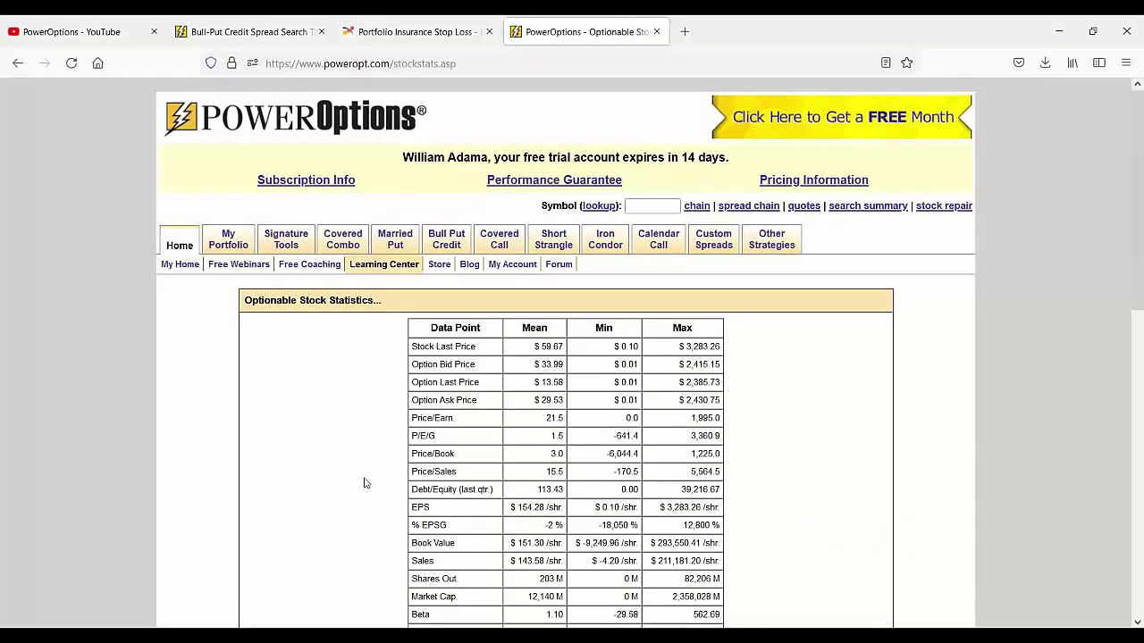
Examine the optionable stock statistics table for the mean implied volatility.
{"action": "scroll", "coordinate": [364, 484], "scroll_direction": "down", "scroll_amount": 2}
{"action": "scroll", "coordinate": [364, 484], "scroll_direction": "down", "scroll_amount": 1}
{"action": "scroll", "coordinate": [363, 483], "scroll_direction": "down", "scroll_amount": 2}
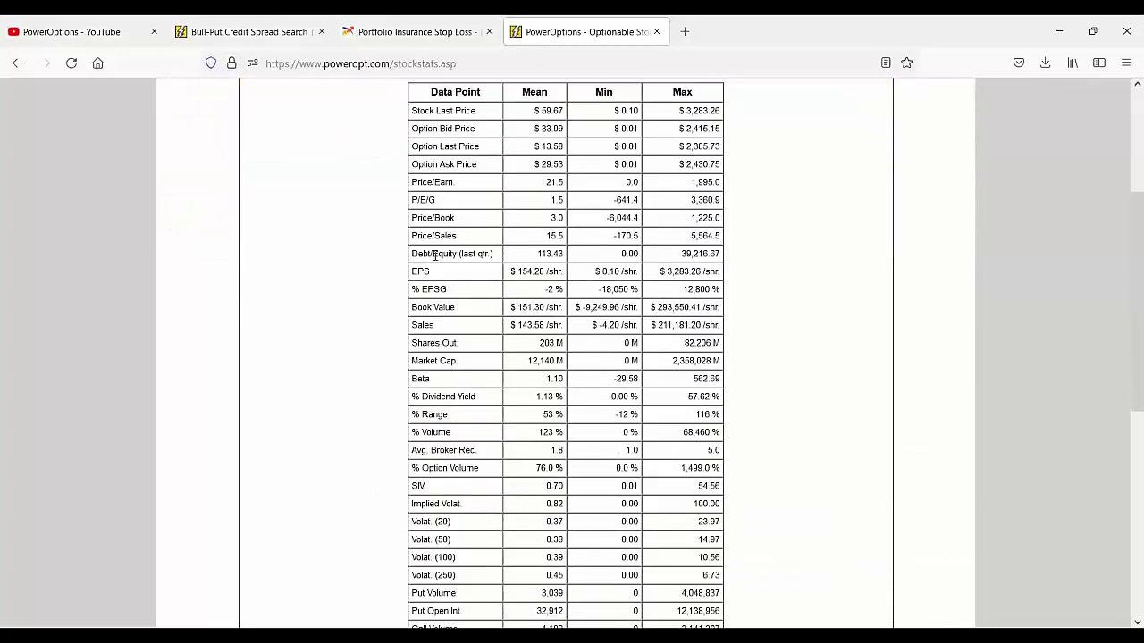
{"action": "left_click_drag", "start_coordinate": [410, 290], "coordinate": [482, 310]}
{"action": "scroll", "coordinate": [487, 389], "scroll_direction": "down", "scroll_amount": 2}
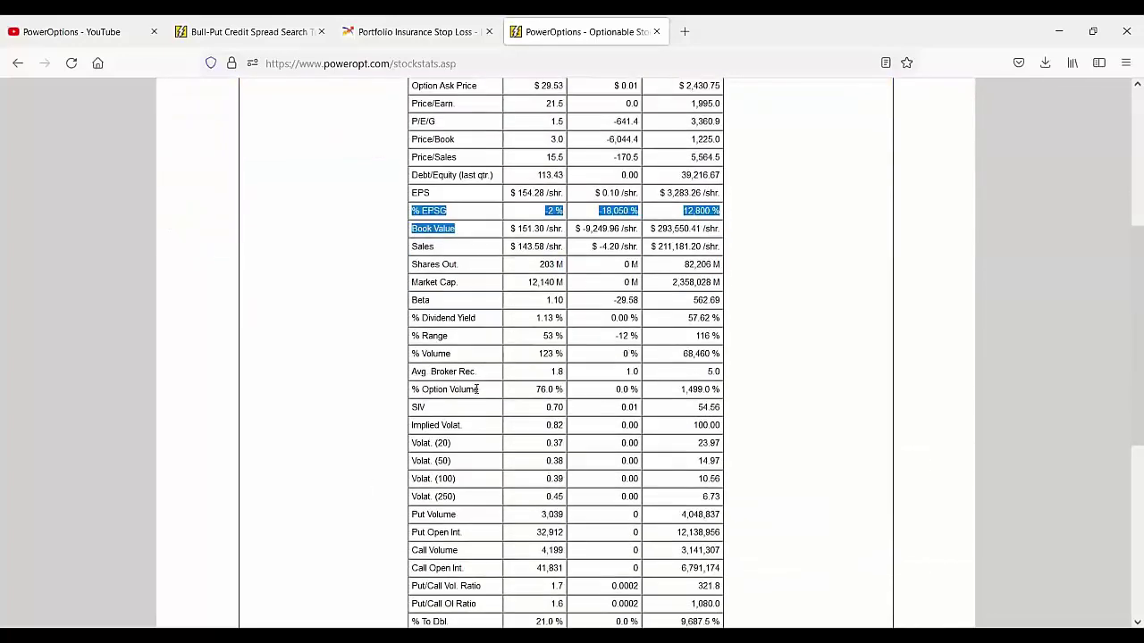
{"action": "scroll", "coordinate": [489, 389], "scroll_direction": "down", "scroll_amount": 2}
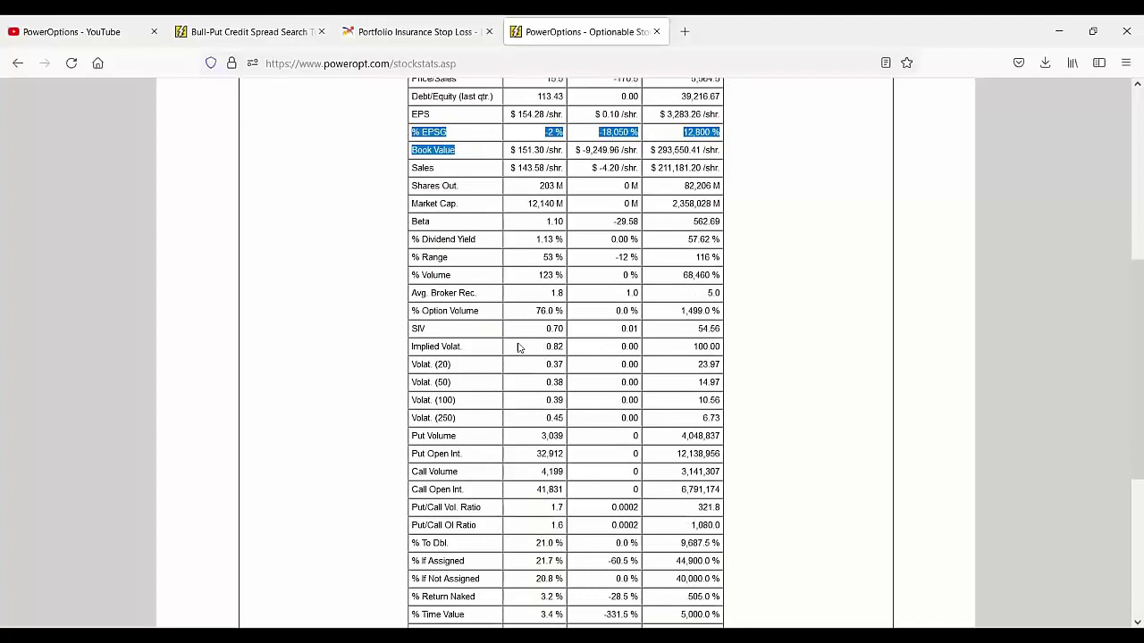
{"action": "left_click_drag", "start_coordinate": [519, 350], "coordinate": [573, 354]}
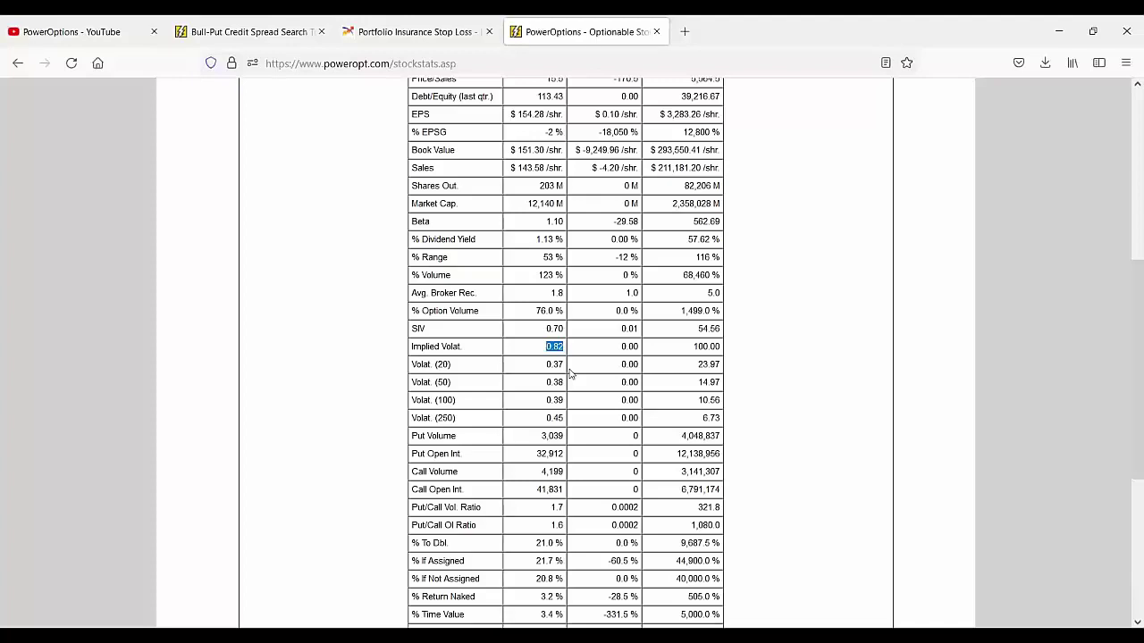
Return to the Bull-Put Credit Spread search and require an Implied Vol. (Sell) greater than .90.
{"action": "left_click", "coordinate": [212, 40]}
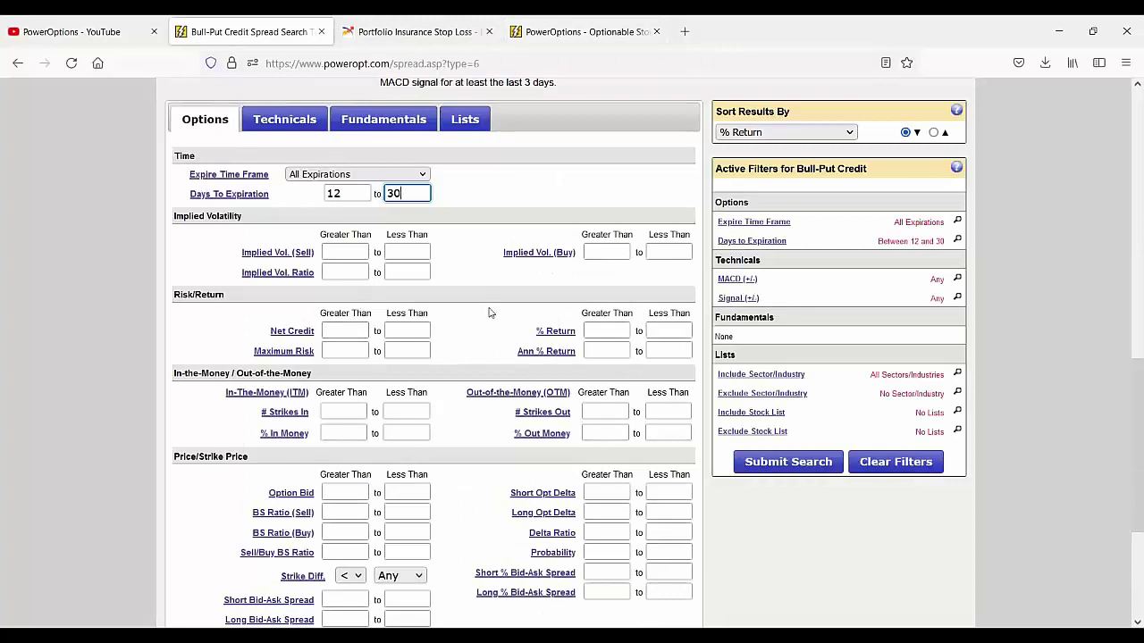
{"action": "left_click", "coordinate": [337, 252]}
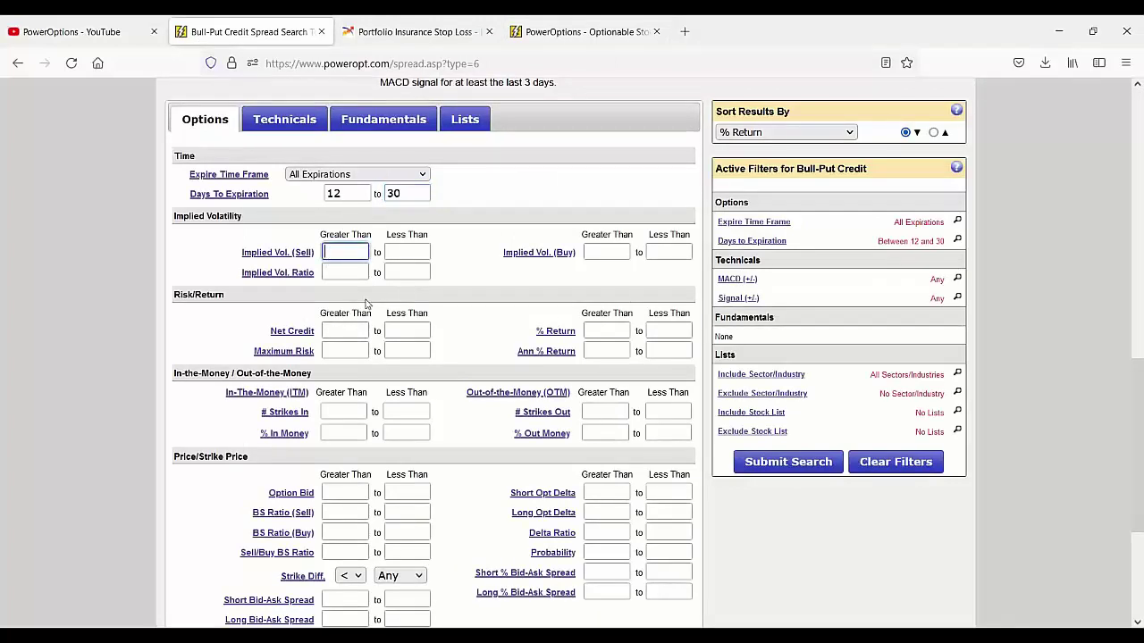
{"action": "type", "text": ".90"}
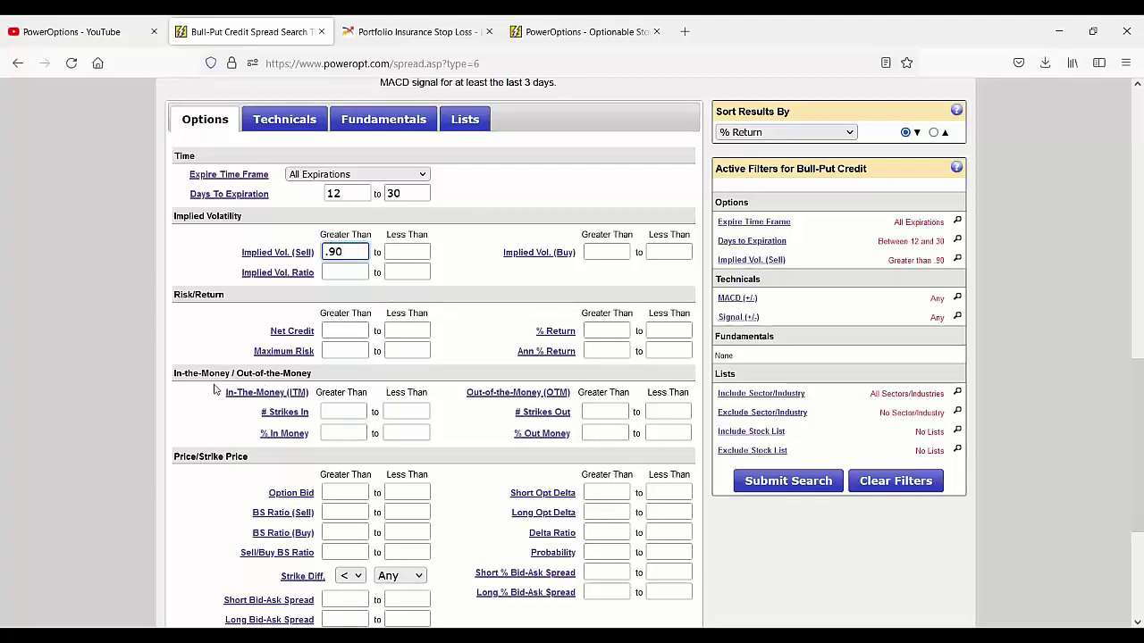
Set the % Out Money filter to greater than 2 and the Net Credit filter to greater than .45.
{"action": "left_click", "coordinate": [595, 432]}
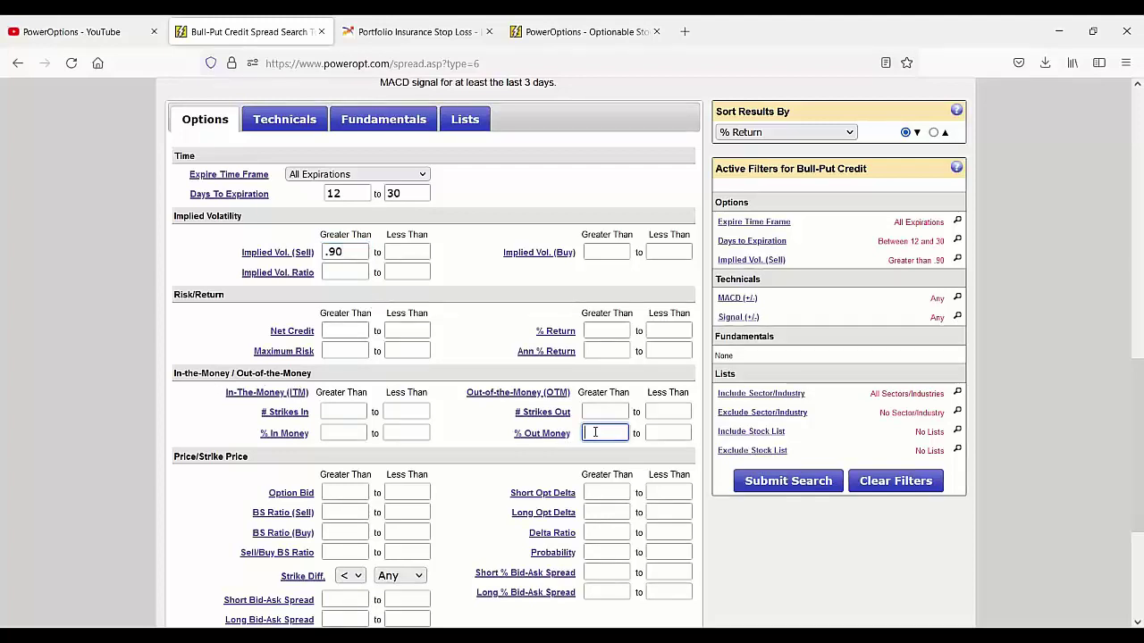
{"action": "type", "text": "2"}
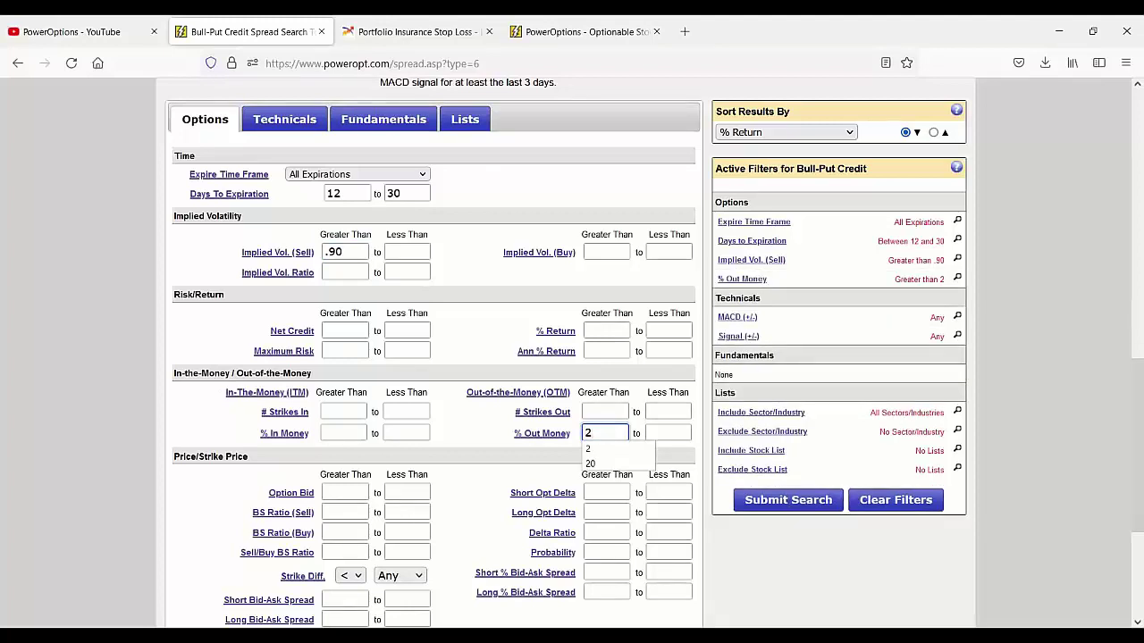
{"action": "left_click", "coordinate": [341, 333]}
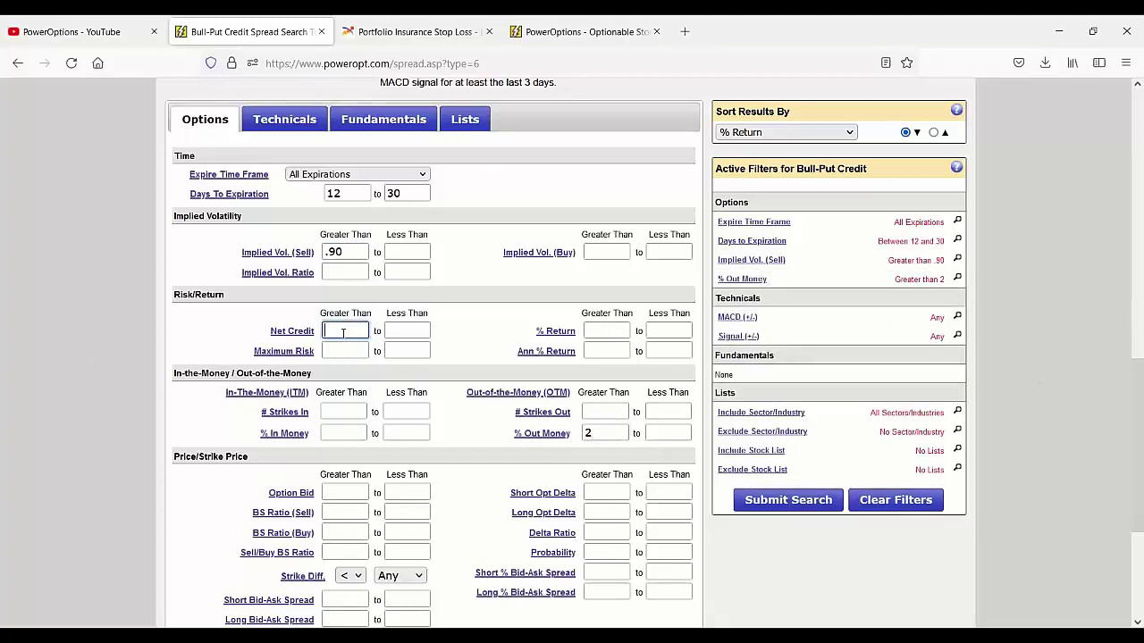
{"action": "type", "text": ".45"}
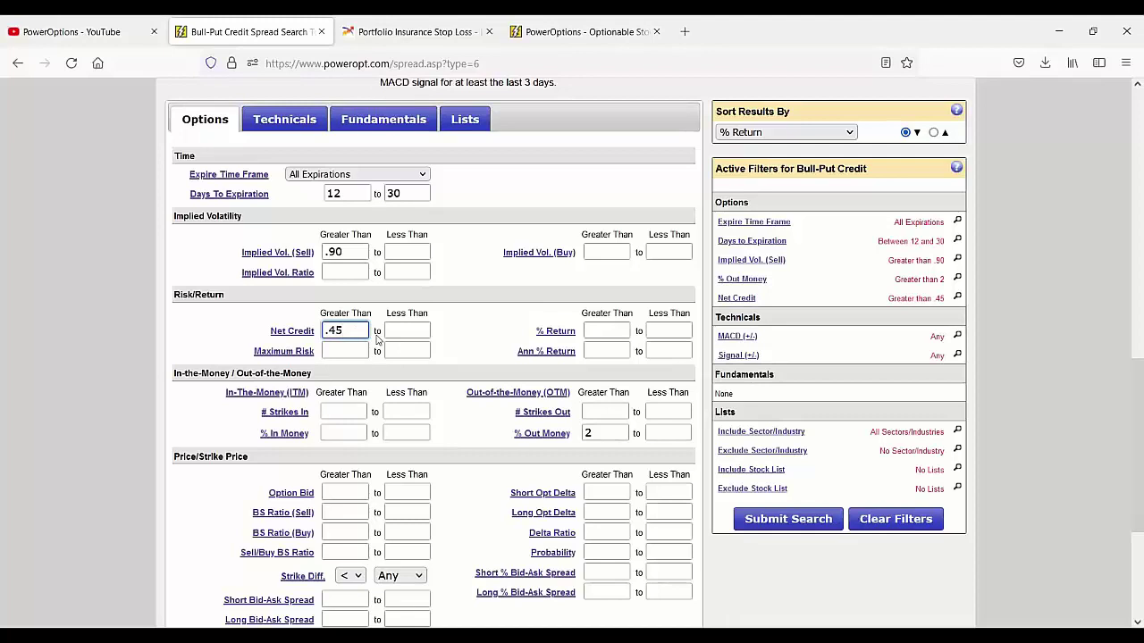
Set the Option Bid filter to greater than .45 and the Probability filter to greater than 75.
{"action": "scroll", "coordinate": [377, 340], "scroll_direction": "down", "scroll_amount": 3}
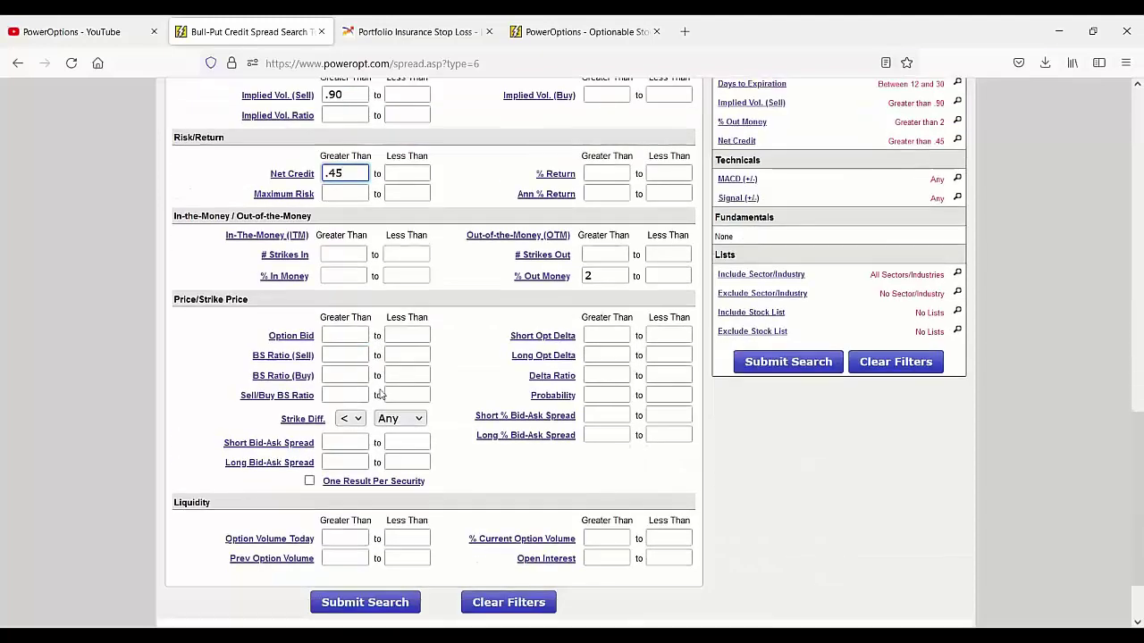
{"action": "left_click", "coordinate": [338, 333]}
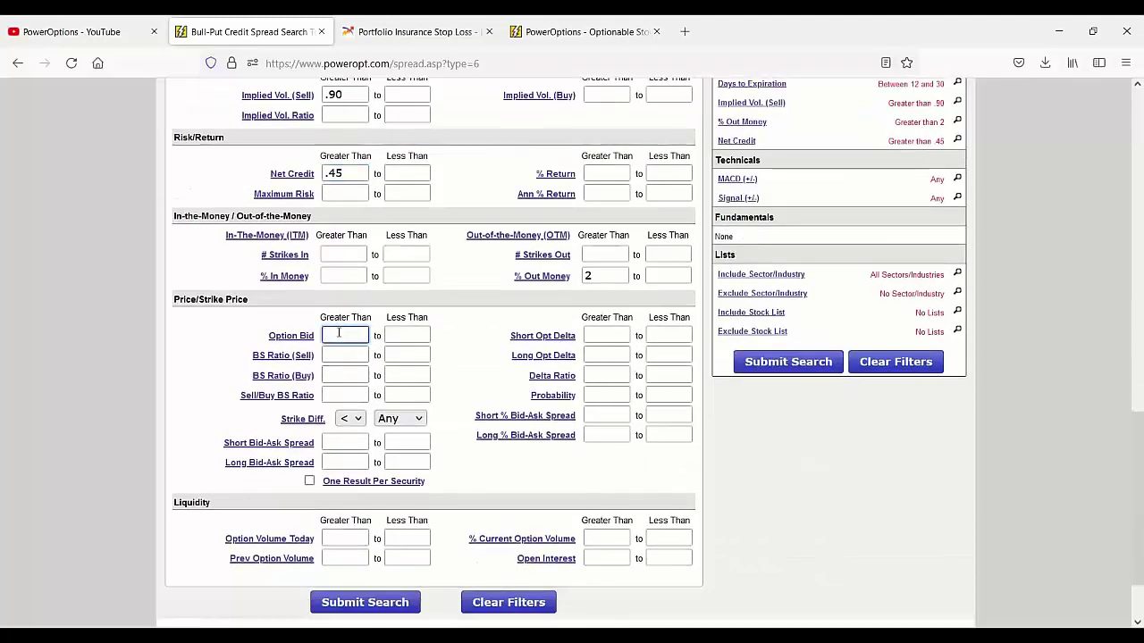
{"action": "type", "text": ".45"}
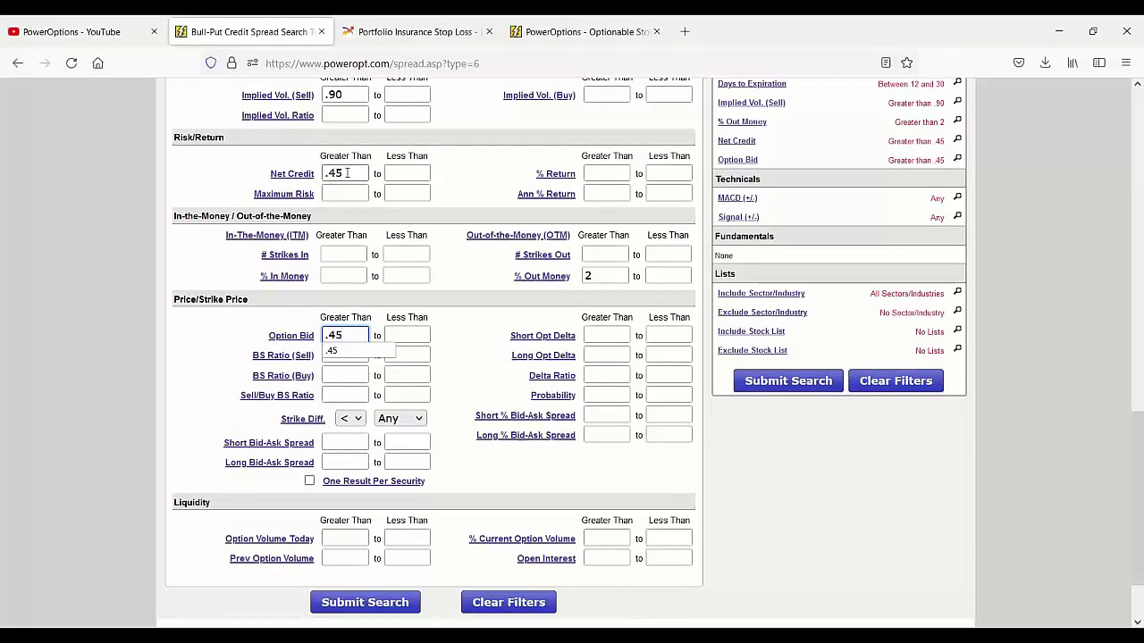
{"action": "left_click", "coordinate": [601, 397]}
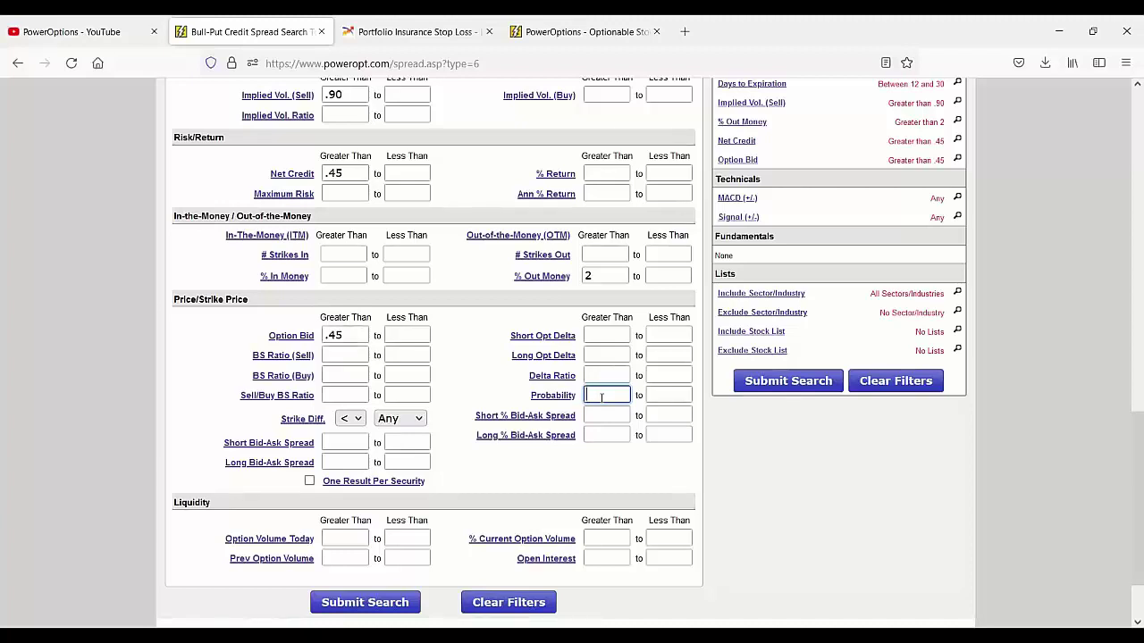
{"action": "type", "text": "75"}
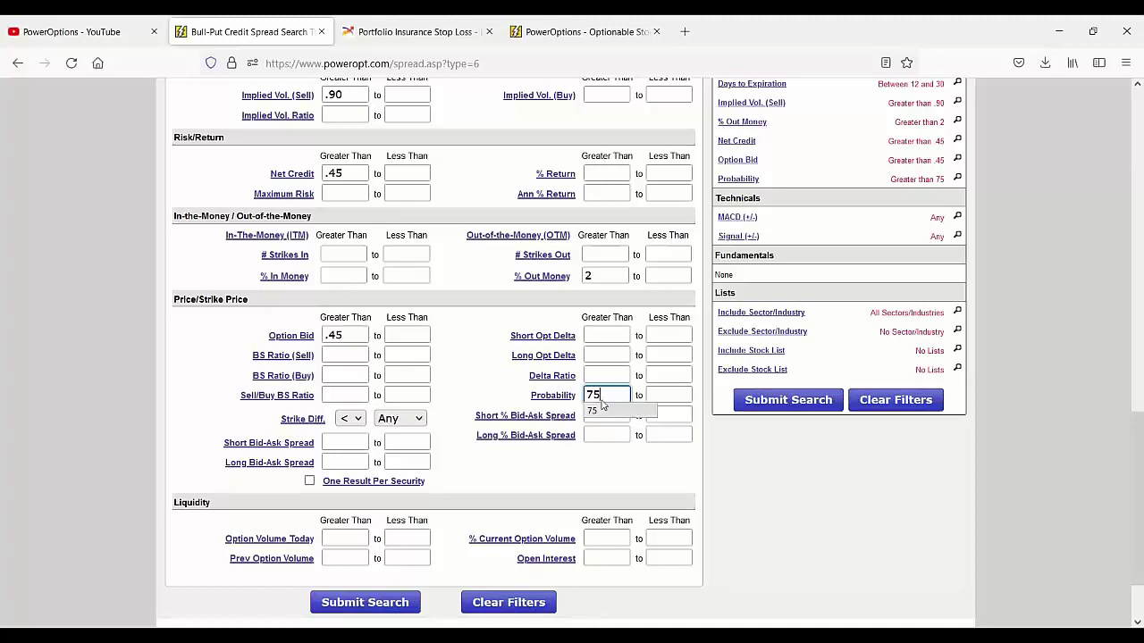
Restrict the fundamentals to stocks whose earnings date is not between now and expiration.
{"action": "scroll", "coordinate": [500, 447], "scroll_direction": "up", "scroll_amount": 5}
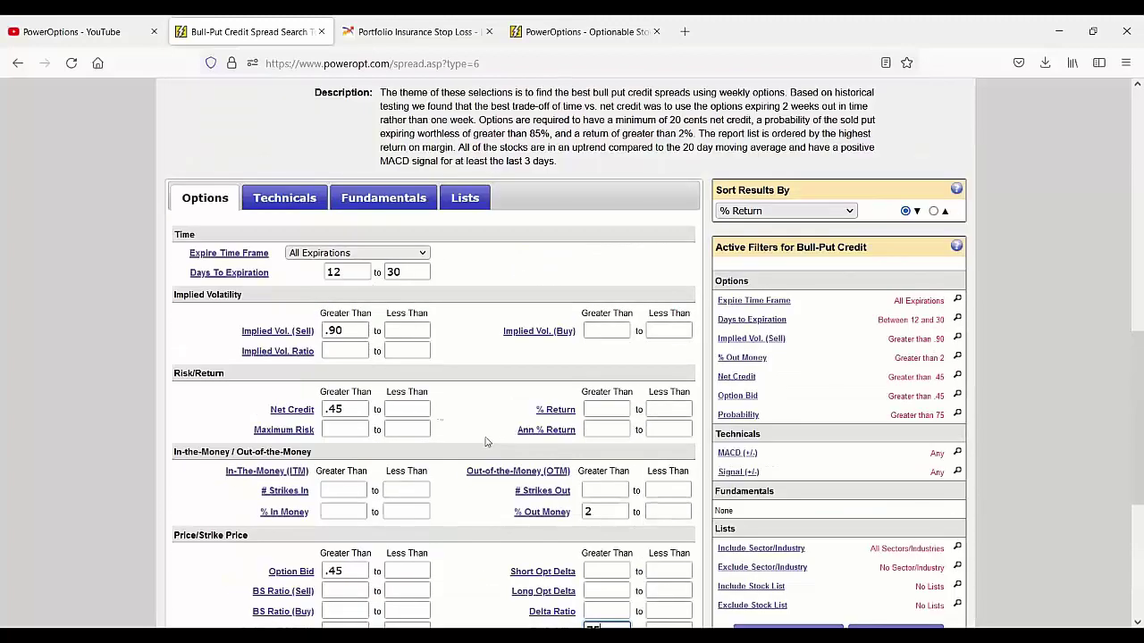
{"action": "left_click", "coordinate": [391, 202]}
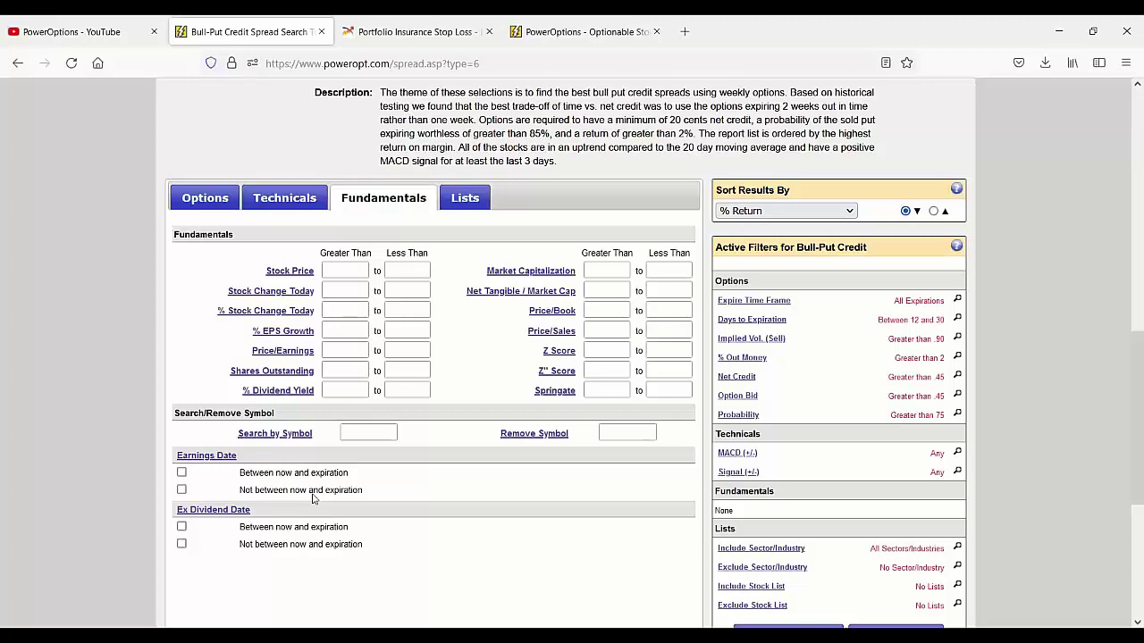
{"action": "left_click", "coordinate": [181, 489]}
Submit the bull-put credit spread search with the new filters.
{"action": "scroll", "coordinate": [464, 506], "scroll_direction": "up", "scroll_amount": 3}
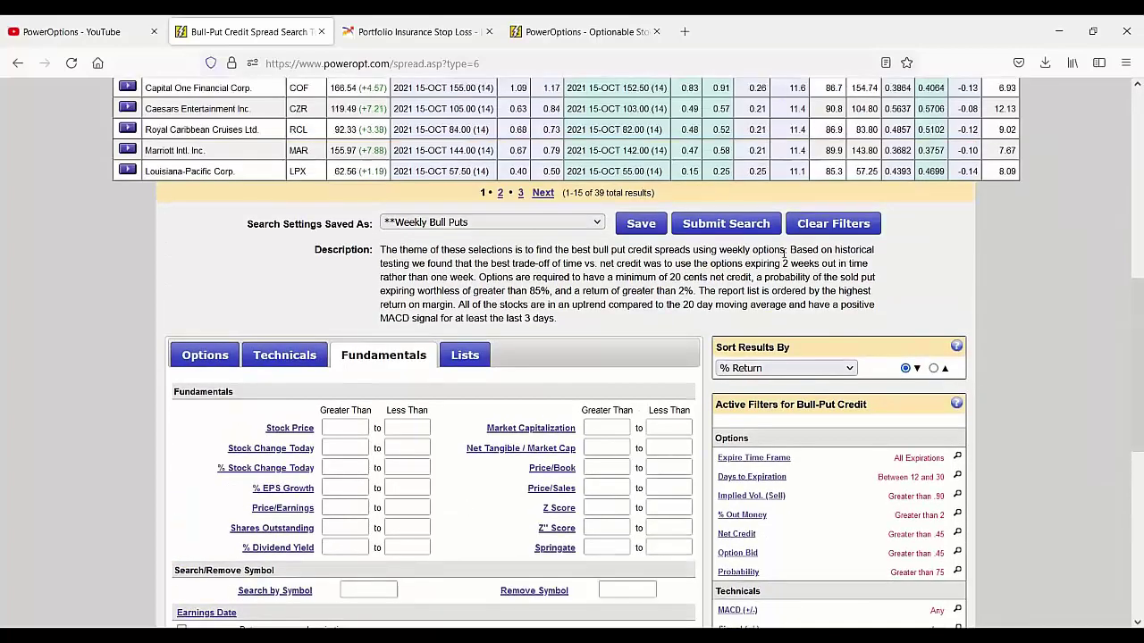
{"action": "left_click", "coordinate": [726, 223]}
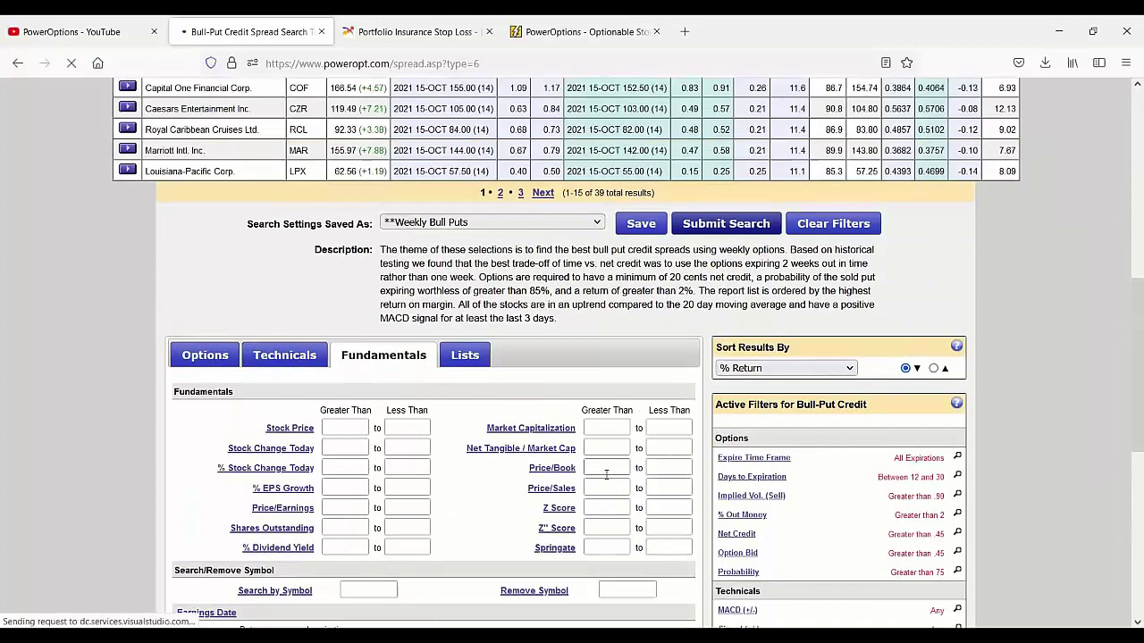
{"action": "scroll", "coordinate": [606, 479], "scroll_direction": "down", "scroll_amount": 1}
{"action": "scroll", "coordinate": [607, 480], "scroll_direction": "down", "scroll_amount": 3}
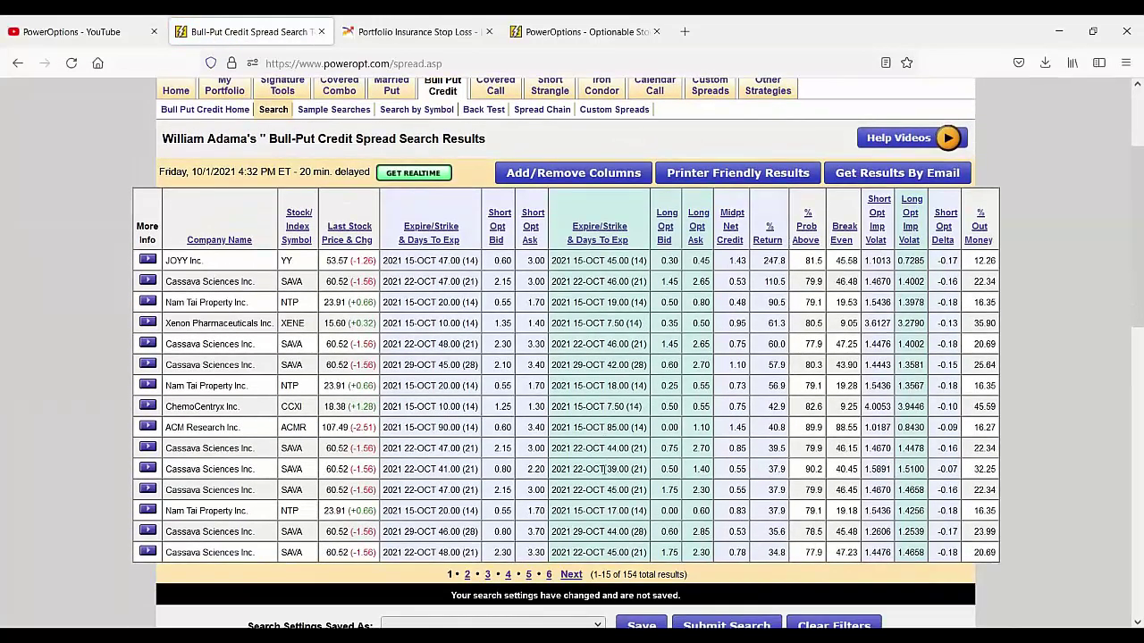
Compare the short and long option bid and ask prices of the JOYY and Cassava Sciences spreads, and review the price filters.
{"action": "scroll", "coordinate": [605, 468], "scroll_direction": "down", "scroll_amount": 2}
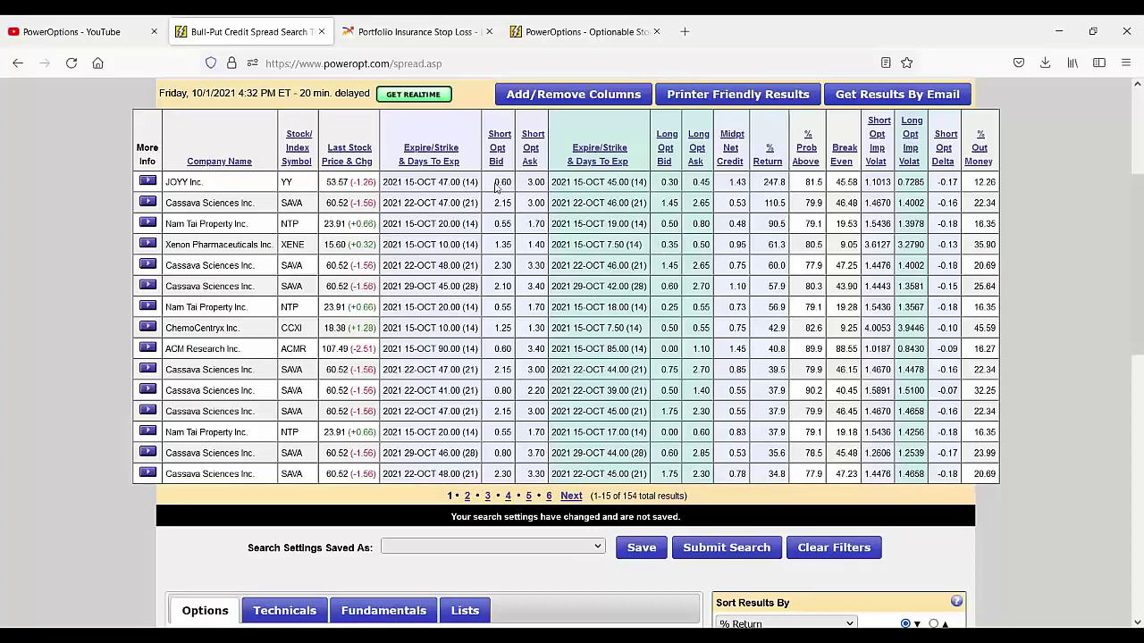
{"action": "left_click_drag", "start_coordinate": [497, 185], "coordinate": [765, 184]}
{"action": "left_click", "coordinate": [765, 184]}
{"action": "left_click_drag", "start_coordinate": [495, 186], "coordinate": [554, 188]}
{"action": "left_click_drag", "start_coordinate": [503, 203], "coordinate": [706, 206]}
{"action": "scroll", "coordinate": [688, 224], "scroll_direction": "down", "scroll_amount": 9}
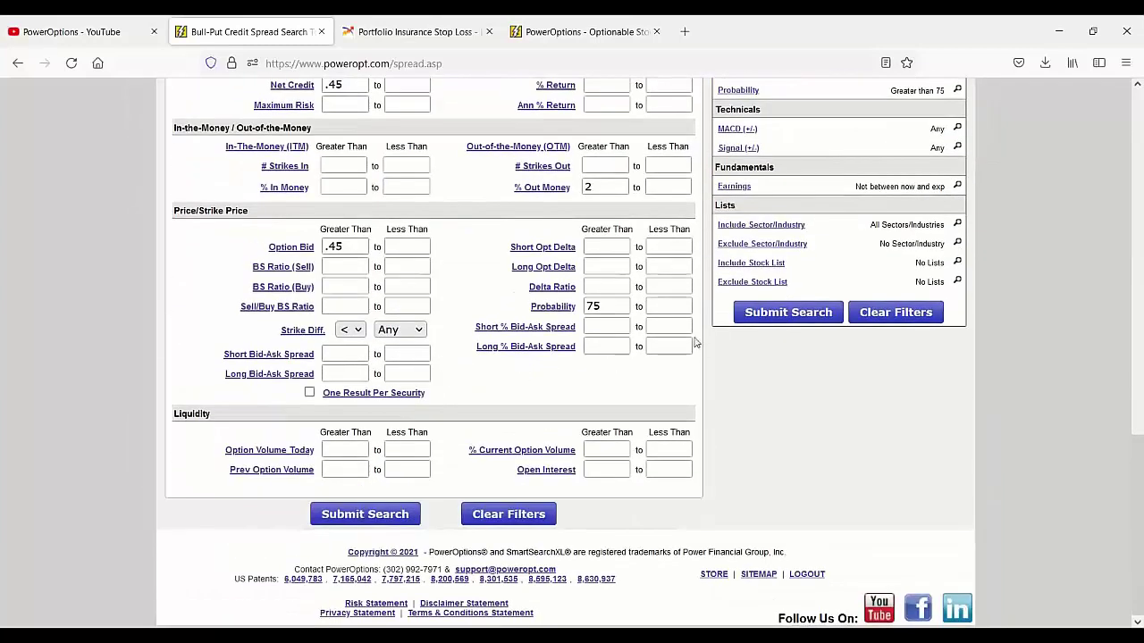
Limit the Short % Bid-Ask Spread and Long % Bid-Ask Spread to less than 50 and submit the search.
{"action": "left_click", "coordinate": [678, 326]}
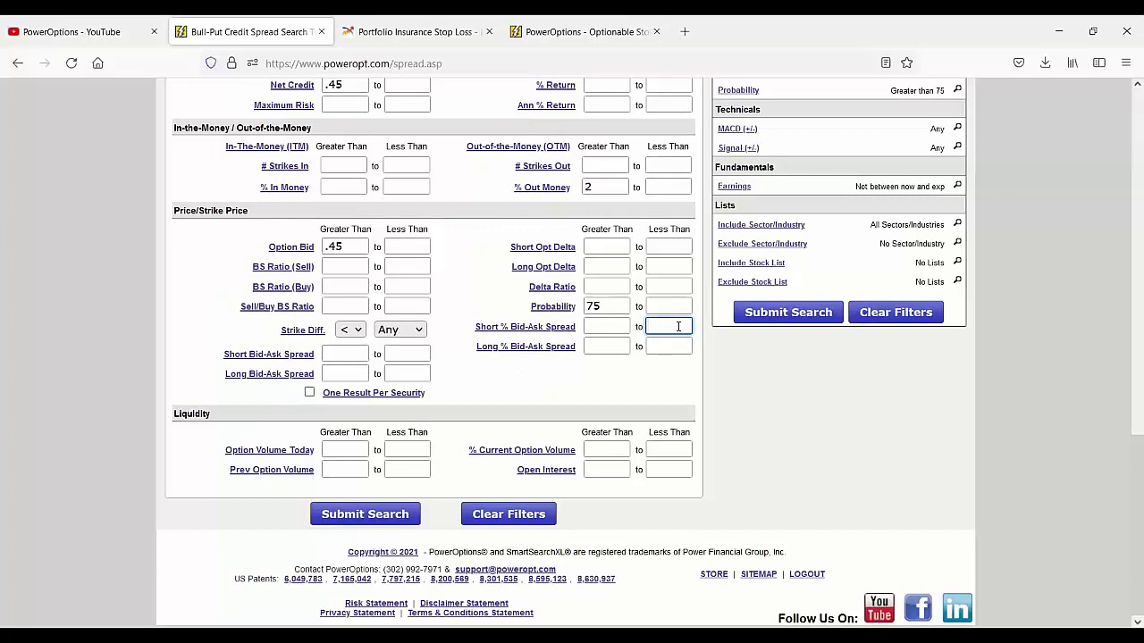
{"action": "type", "text": "50"}
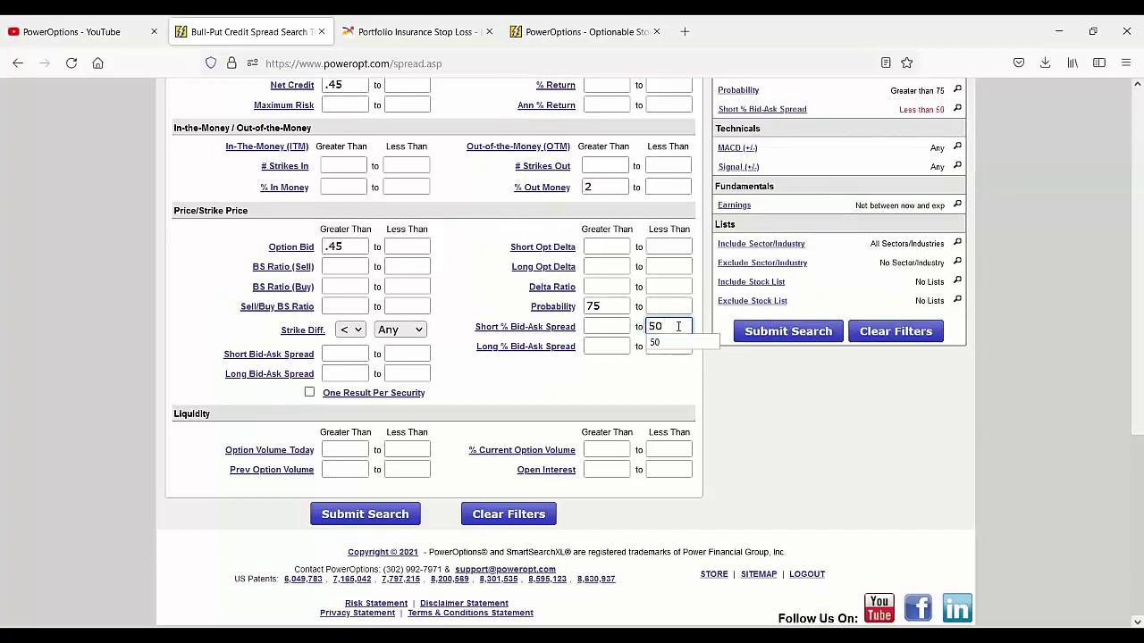
{"action": "left_click", "coordinate": [665, 344]}
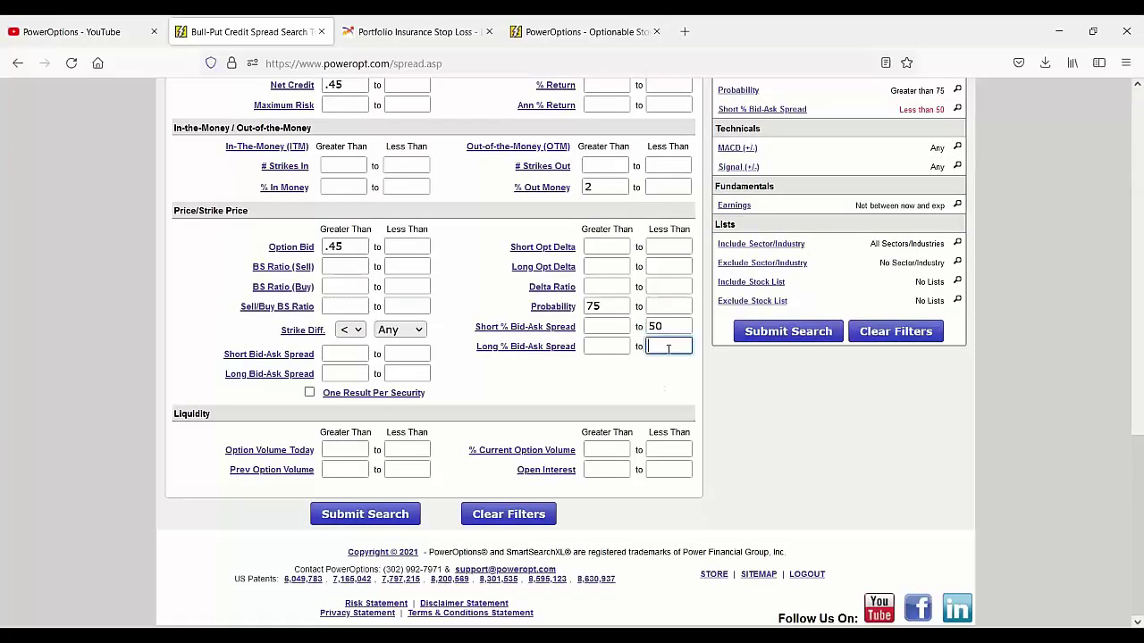
{"action": "type", "text": "50"}
{"action": "left_click", "coordinate": [763, 351]}
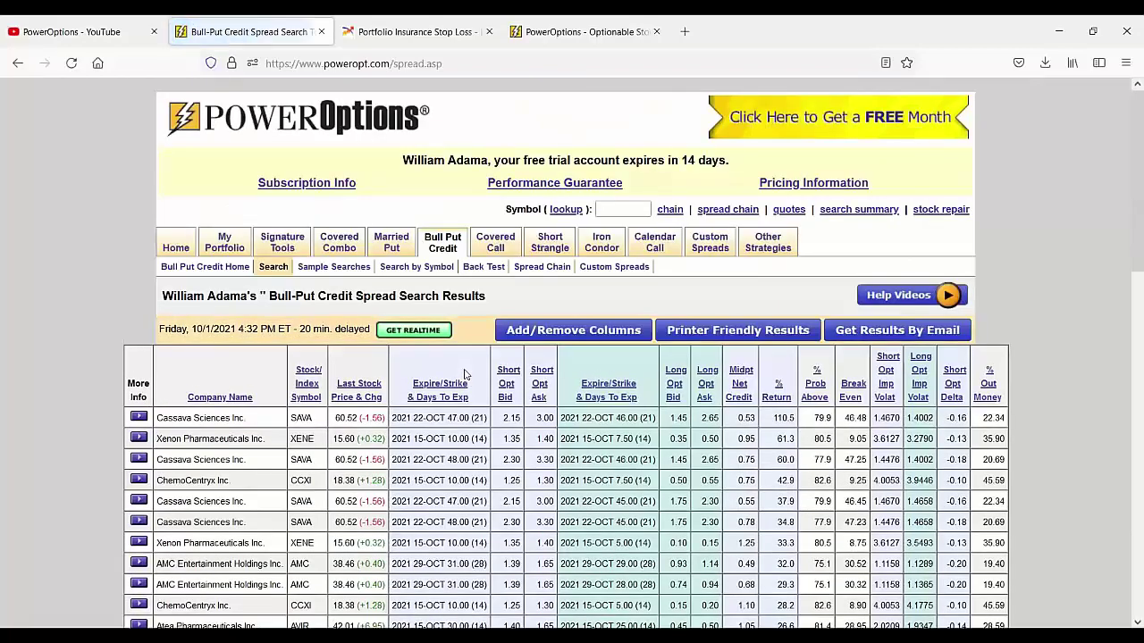
Review the new results, checking the first Cassava Sciences spread's pricing and the ChemoCentryx spread's short and long implied volatilities.
{"action": "scroll", "coordinate": [450, 250], "scroll_direction": "down", "scroll_amount": 2}
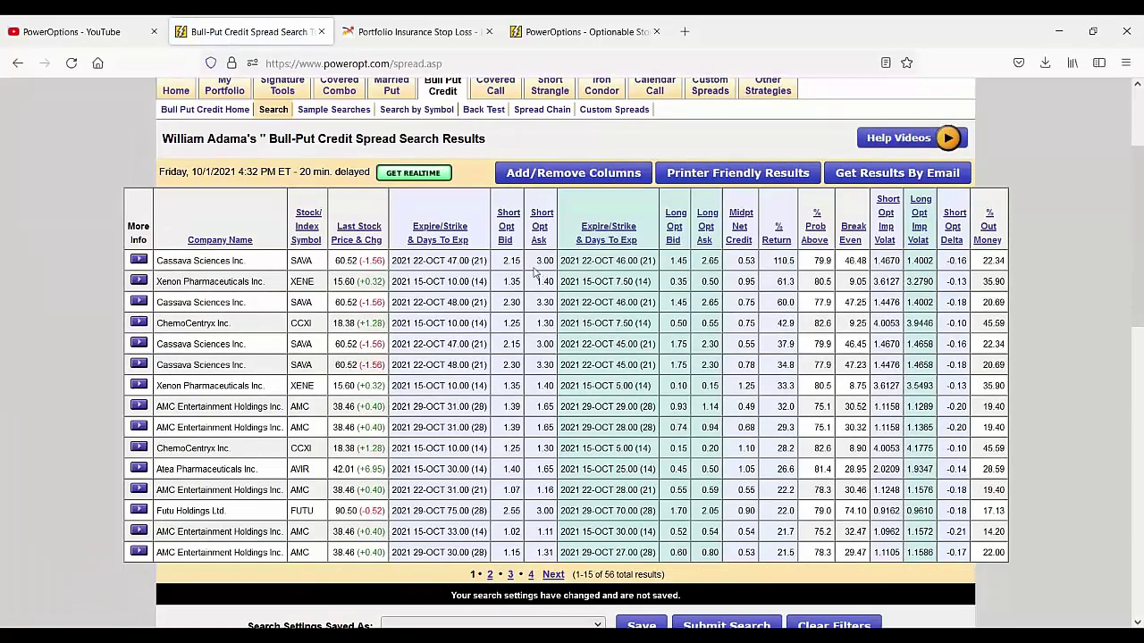
{"action": "left_click_drag", "start_coordinate": [695, 260], "coordinate": [778, 261]}
{"action": "left_click_drag", "start_coordinate": [872, 323], "coordinate": [934, 326]}
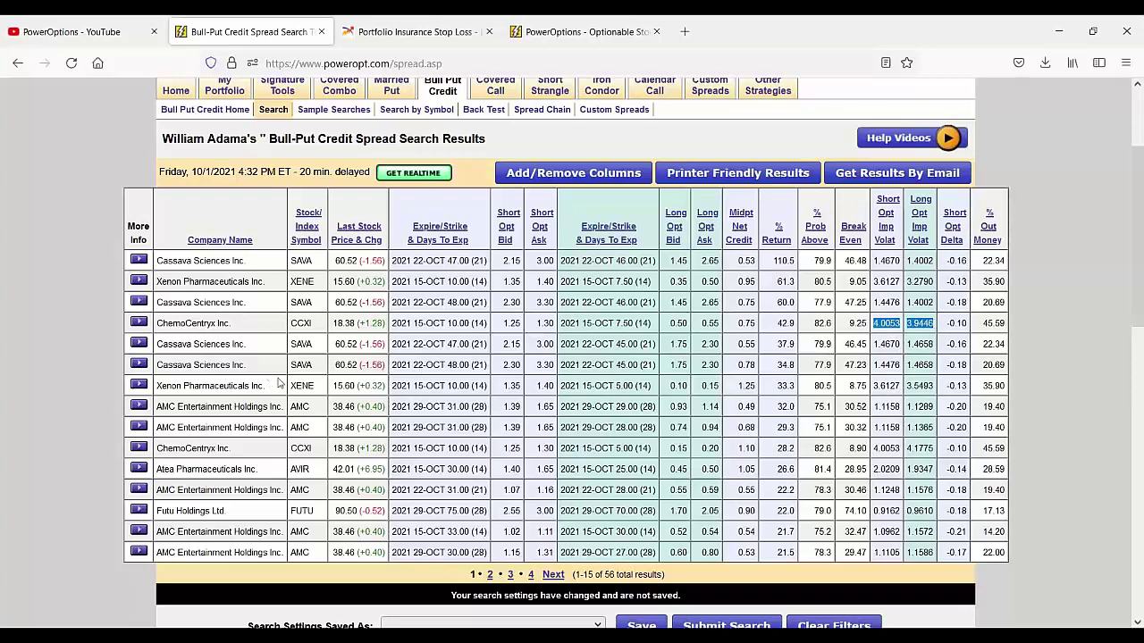
Open the option research for the ChemoCentryx OCT 10 put and examine its implied volatility chart and range.
{"action": "left_click", "coordinate": [138, 324]}
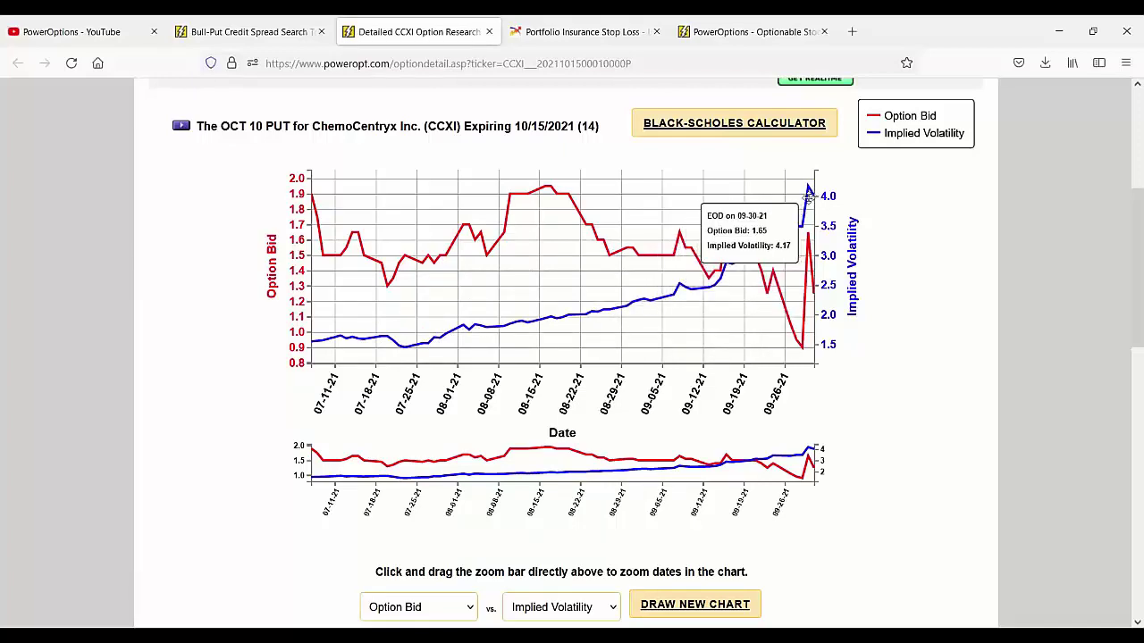
{"action": "scroll", "coordinate": [804, 219], "scroll_direction": "down", "scroll_amount": 4}
{"action": "scroll", "coordinate": [798, 233], "scroll_direction": "down", "scroll_amount": 1}
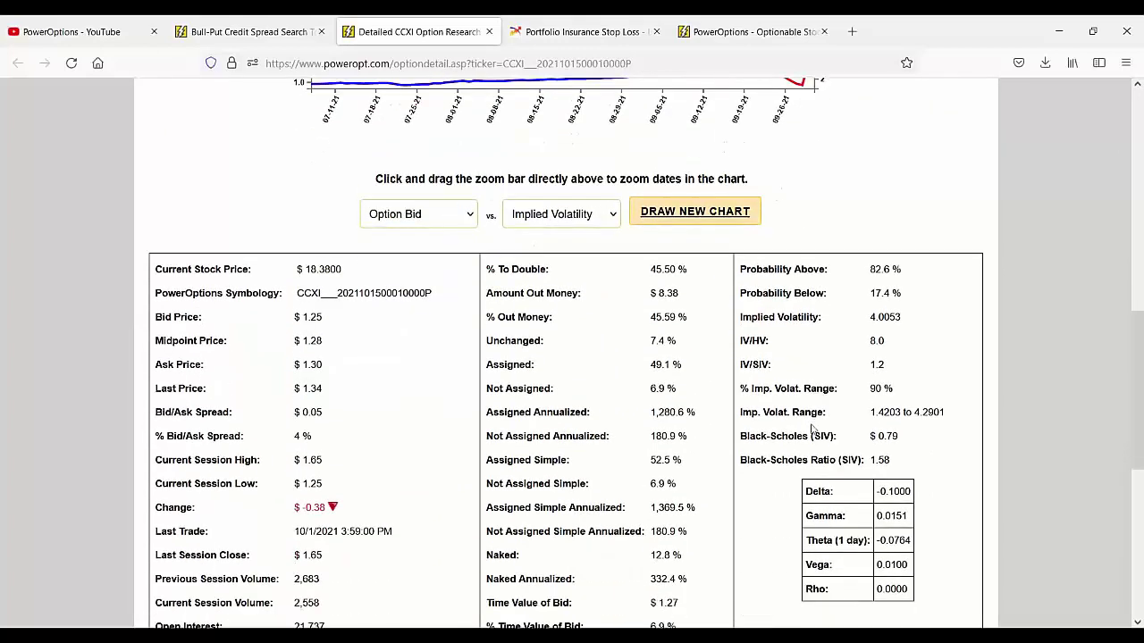
{"action": "left_click_drag", "start_coordinate": [868, 389], "coordinate": [946, 413]}
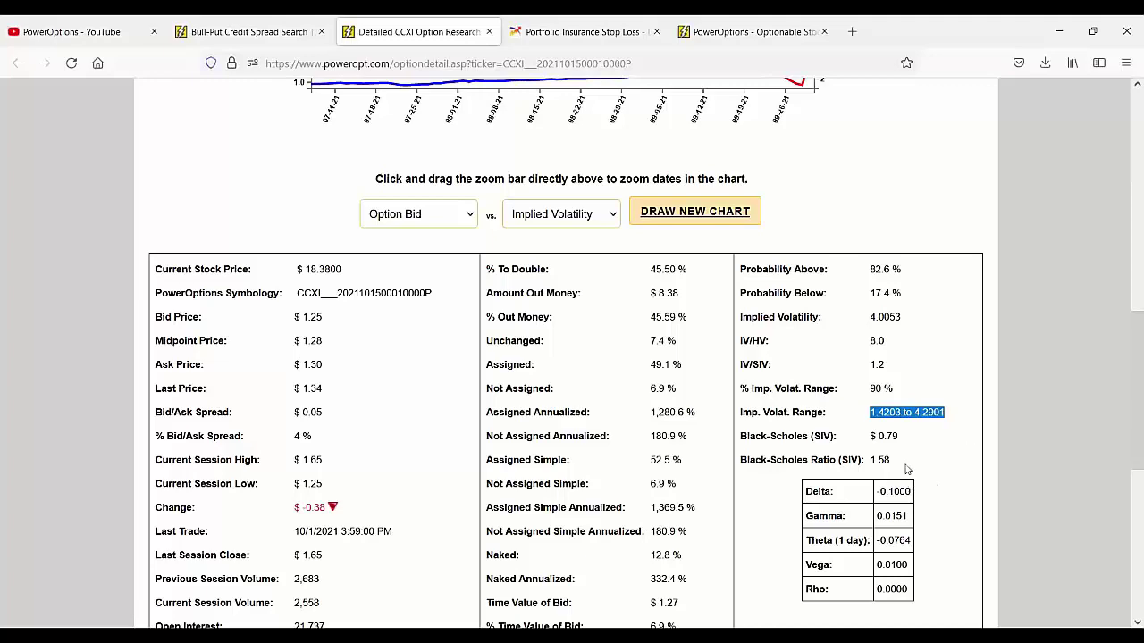
{"action": "scroll", "coordinate": [886, 327], "scroll_direction": "up", "scroll_amount": 3}
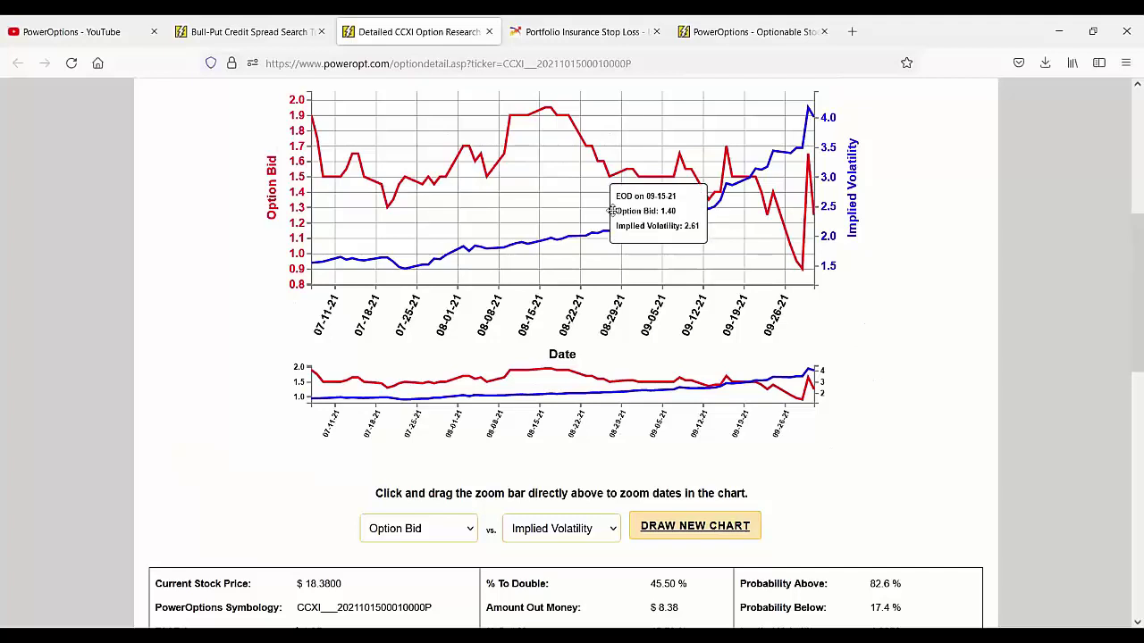
Open the stock research for ChemoCentryx from the search results and check its next earnings date and stock price.
{"action": "left_click", "coordinate": [251, 40]}
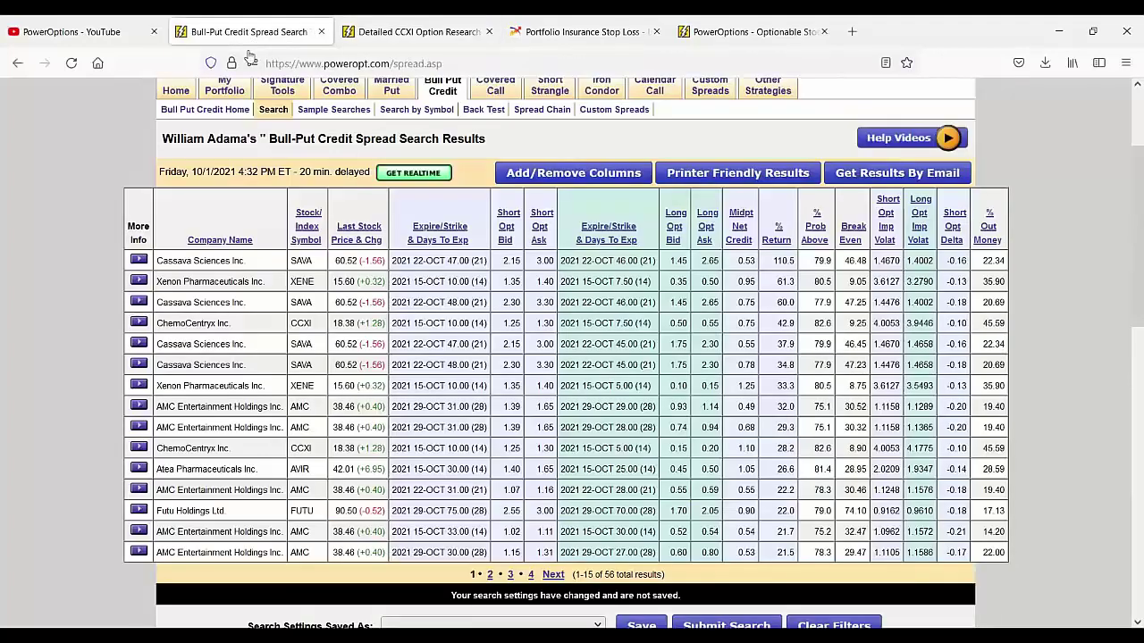
{"action": "left_click", "coordinate": [138, 323]}
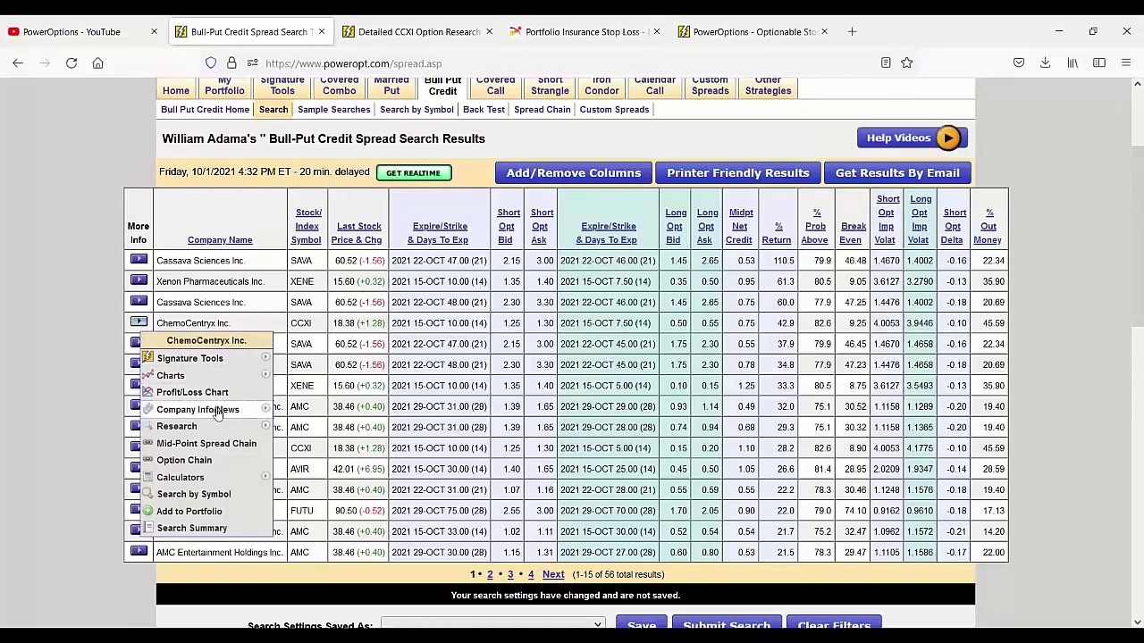
{"action": "mouse_move", "coordinate": [250, 426]}
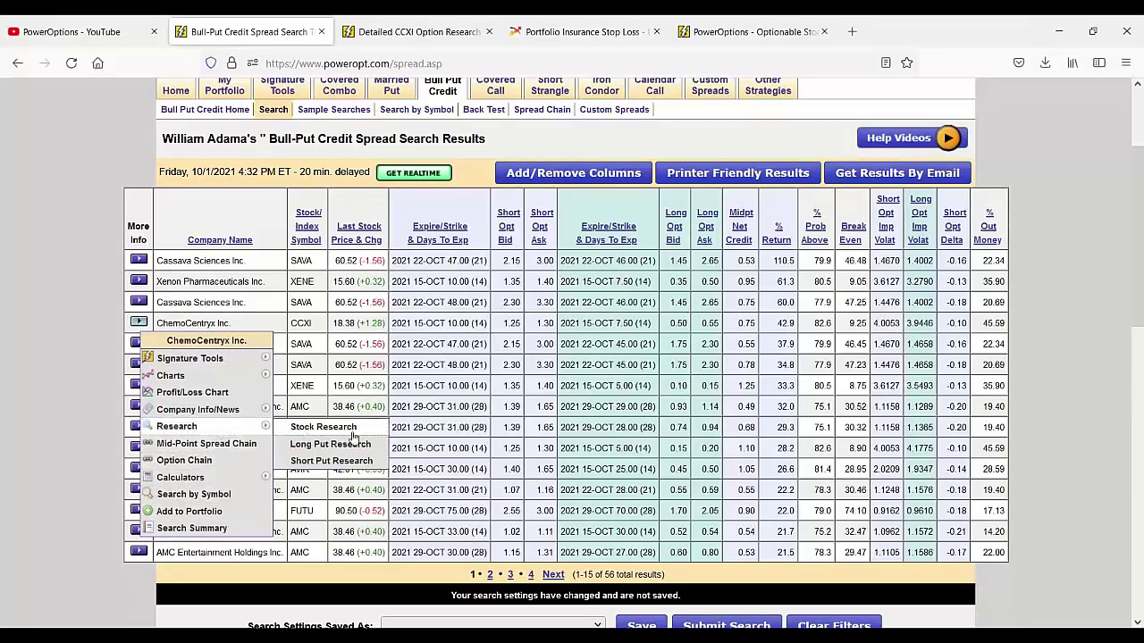
{"action": "left_click", "coordinate": [350, 429]}
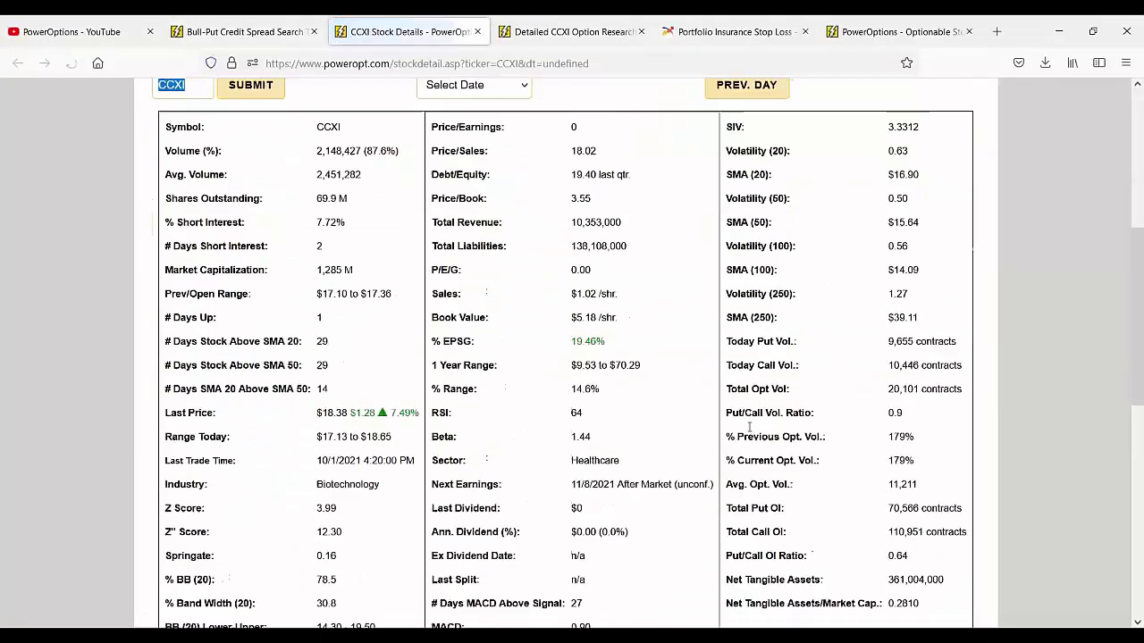
{"action": "left_click_drag", "start_coordinate": [570, 485], "coordinate": [714, 491]}
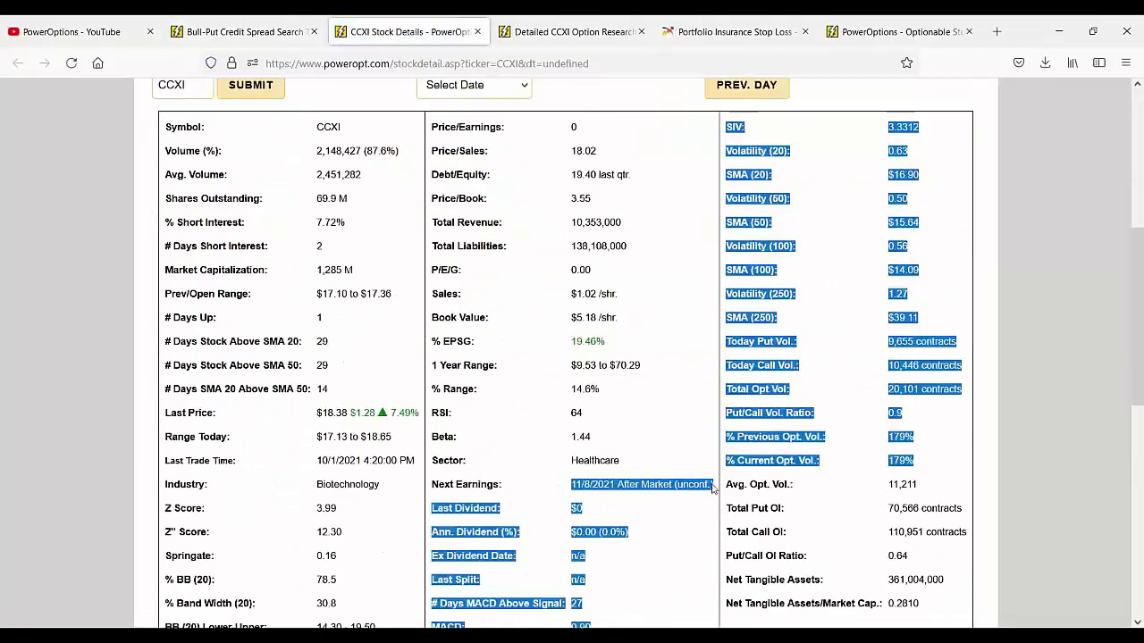
{"action": "left_click", "coordinate": [704, 503]}
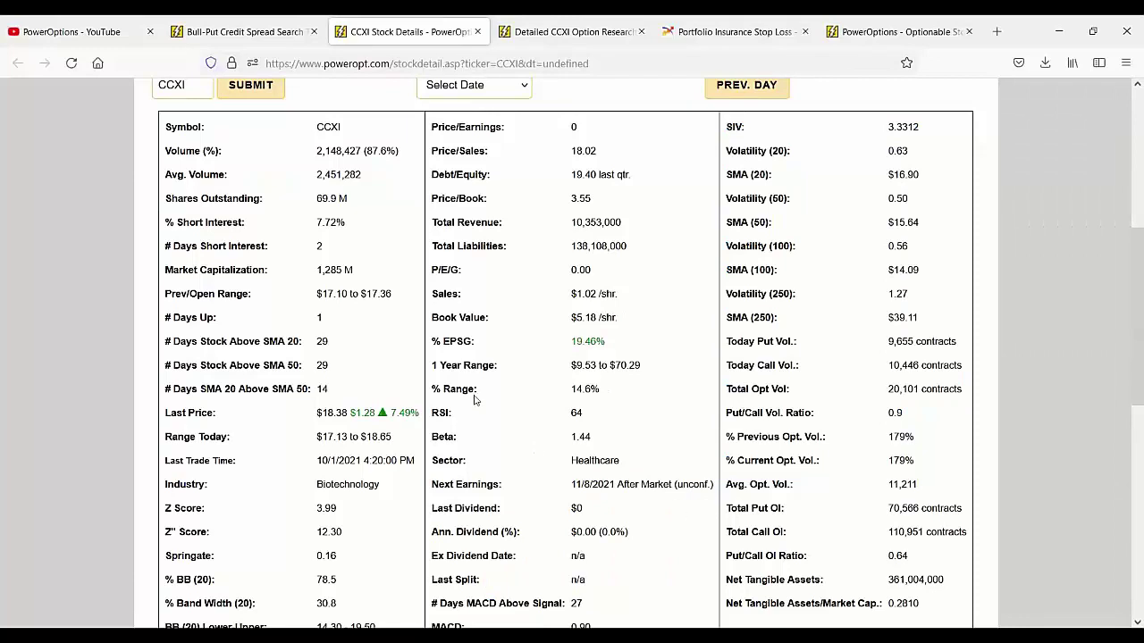
{"action": "scroll", "coordinate": [473, 403], "scroll_direction": "up", "scroll_amount": 3}
{"action": "left_click_drag", "start_coordinate": [215, 193], "coordinate": [385, 197]}
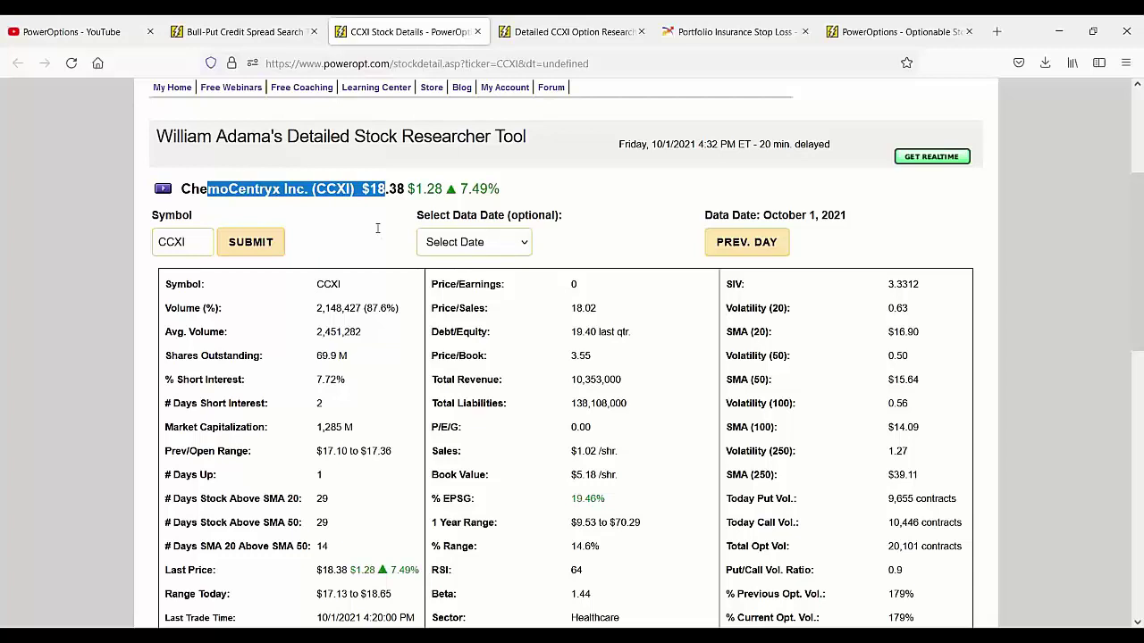
Return to the search results and compare stock prices with short strikes for ChemoCentryx, AMC, Futu Holdings and Xenon Pharmaceuticals.
{"action": "left_click", "coordinate": [244, 31]}
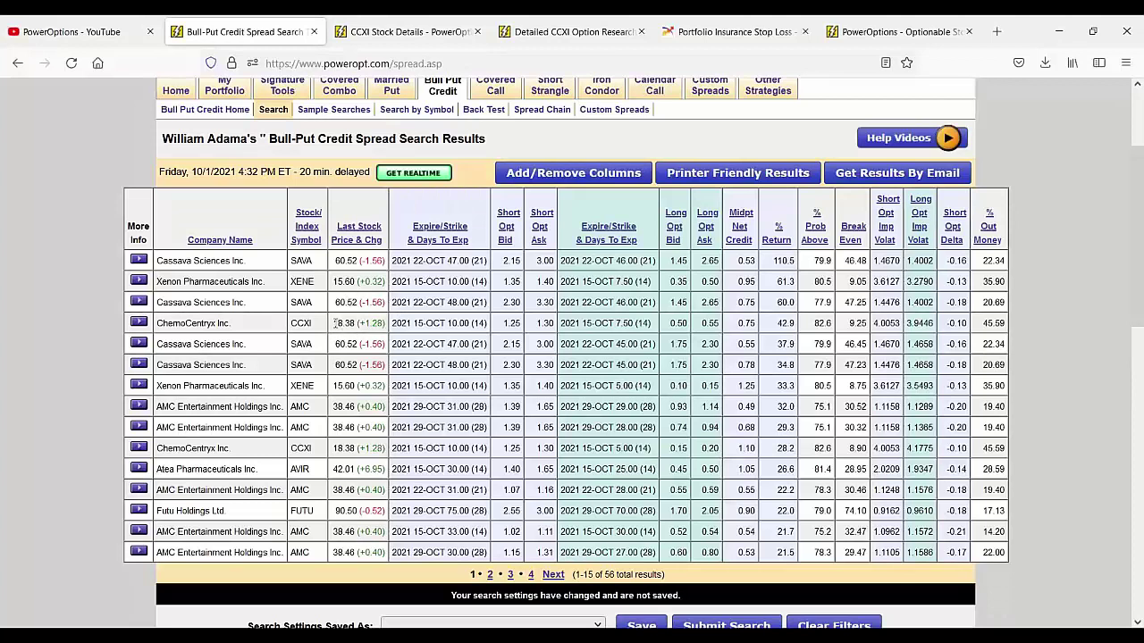
{"action": "left_click_drag", "start_coordinate": [331, 324], "coordinate": [482, 324]}
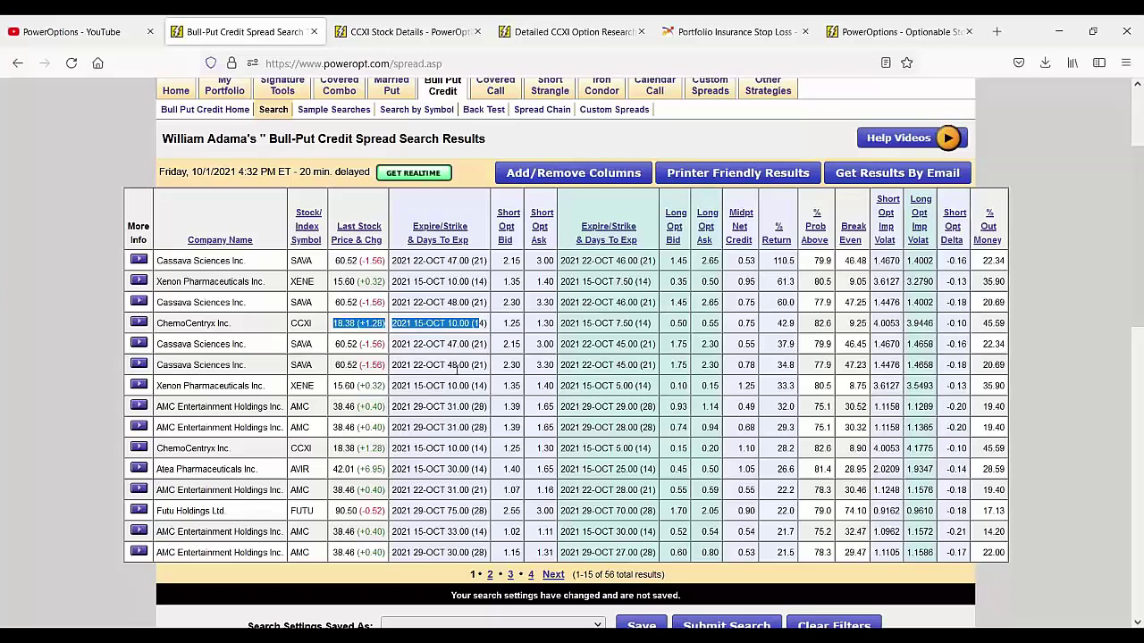
{"action": "left_click_drag", "start_coordinate": [337, 407], "coordinate": [447, 420]}
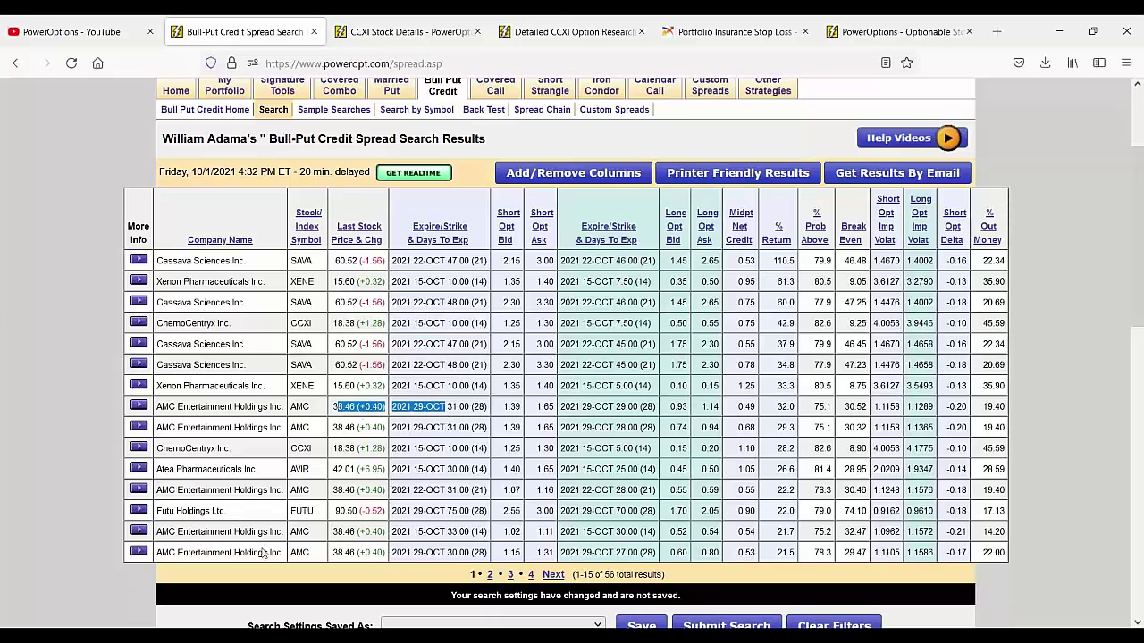
{"action": "left_click_drag", "start_coordinate": [288, 511], "coordinate": [390, 523]}
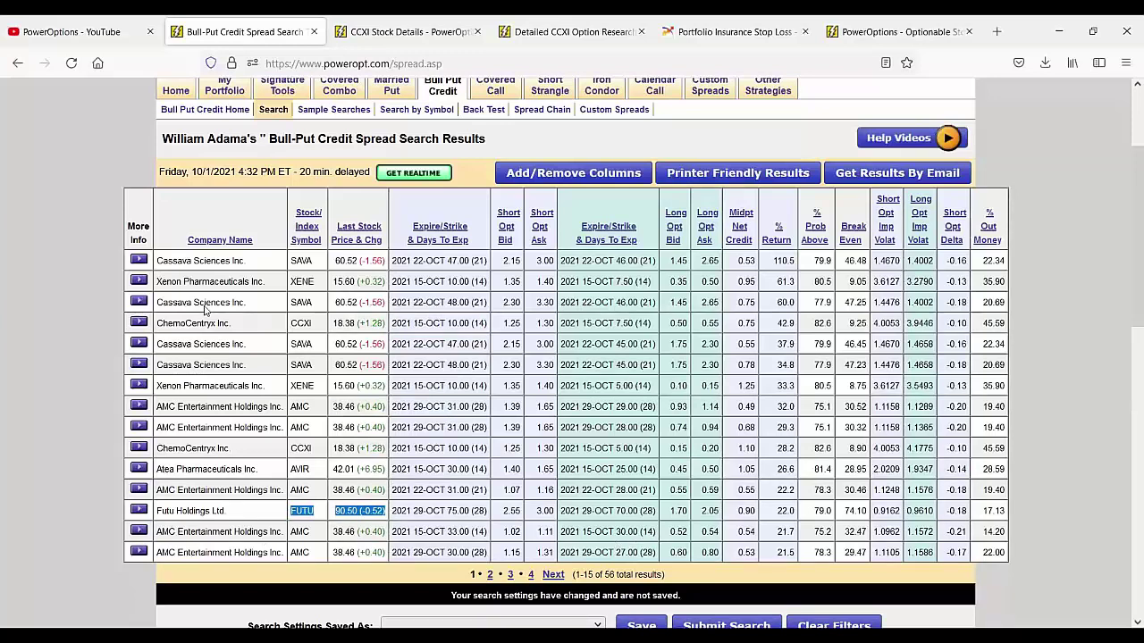
{"action": "left_click_drag", "start_coordinate": [190, 281], "coordinate": [515, 286]}
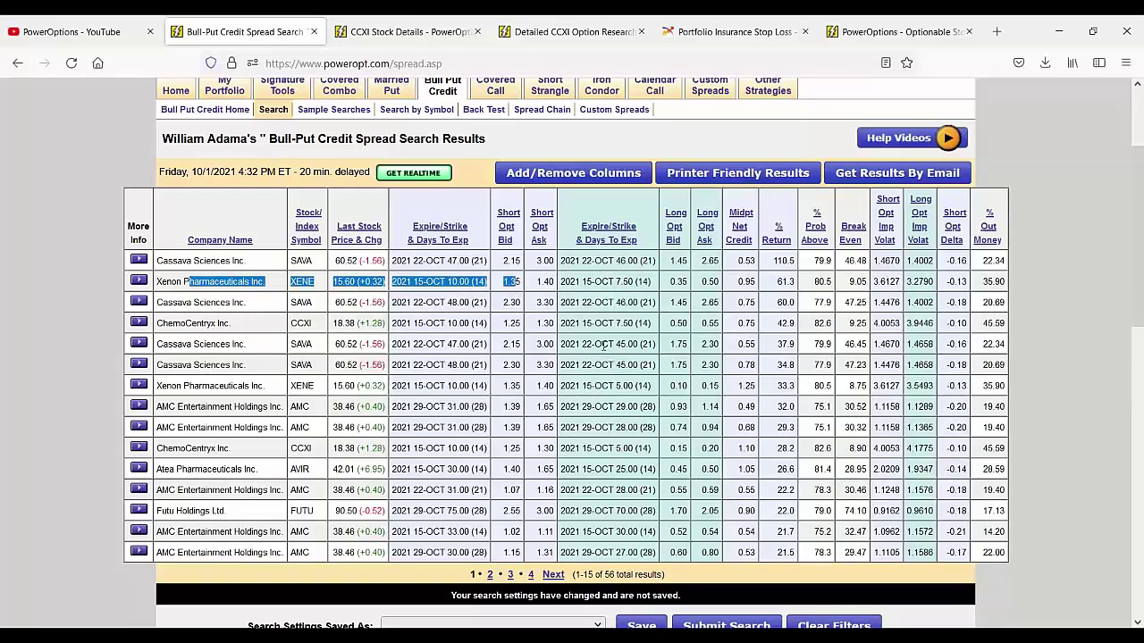
Review the active search filters for implied volatility, option bid, net credit, probability and short percentage bid-ask spread.
{"action": "scroll", "coordinate": [585, 346], "scroll_direction": "down", "scroll_amount": 6}
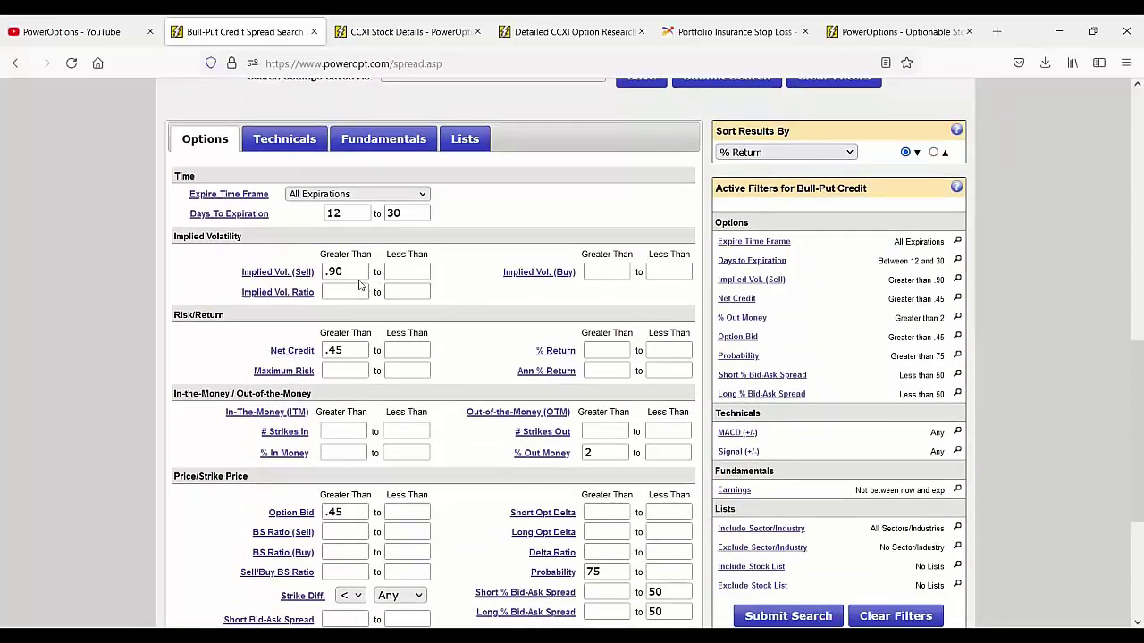
{"action": "left_click_drag", "start_coordinate": [357, 272], "coordinate": [304, 270]}
{"action": "scroll", "coordinate": [362, 458], "scroll_direction": "down", "scroll_amount": 3}
{"action": "left_click_drag", "start_coordinate": [359, 356], "coordinate": [304, 361]}
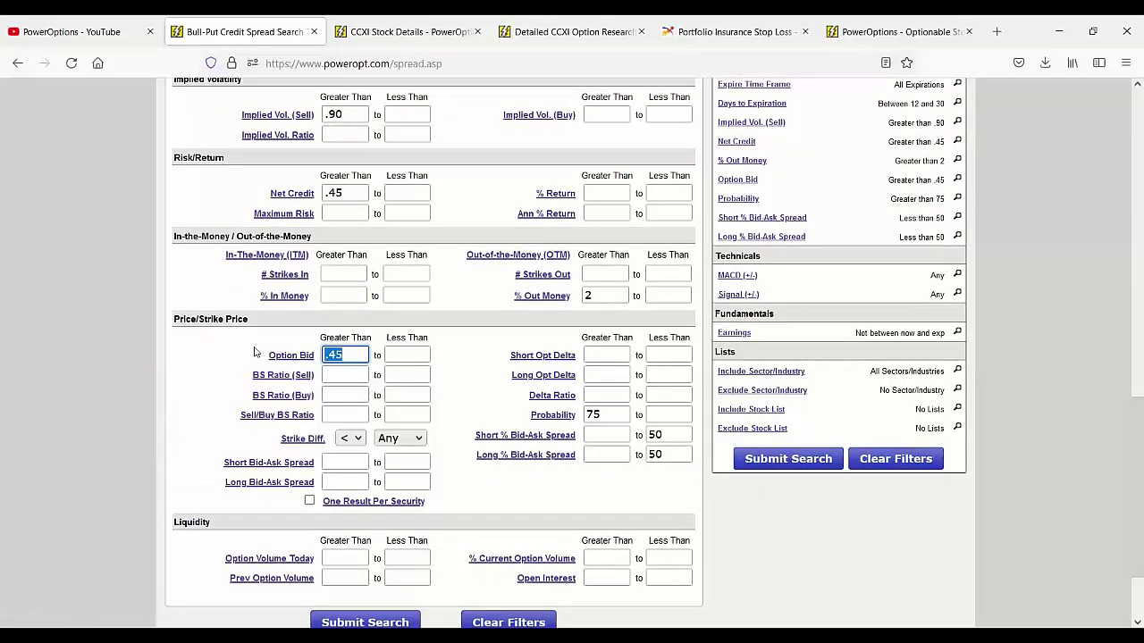
{"action": "left_click_drag", "start_coordinate": [364, 193], "coordinate": [324, 195]}
{"action": "scroll", "coordinate": [658, 374], "scroll_direction": "down", "scroll_amount": 2}
{"action": "left_click_drag", "start_coordinate": [613, 337], "coordinate": [585, 337]}
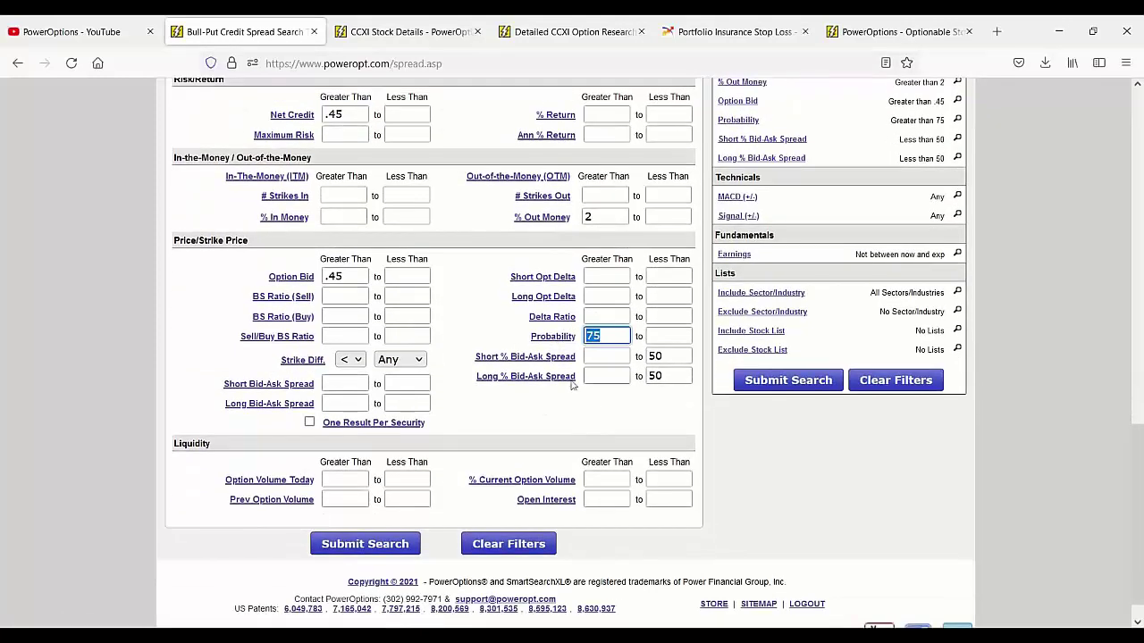
{"action": "left_click_drag", "start_coordinate": [676, 354], "coordinate": [633, 357]}
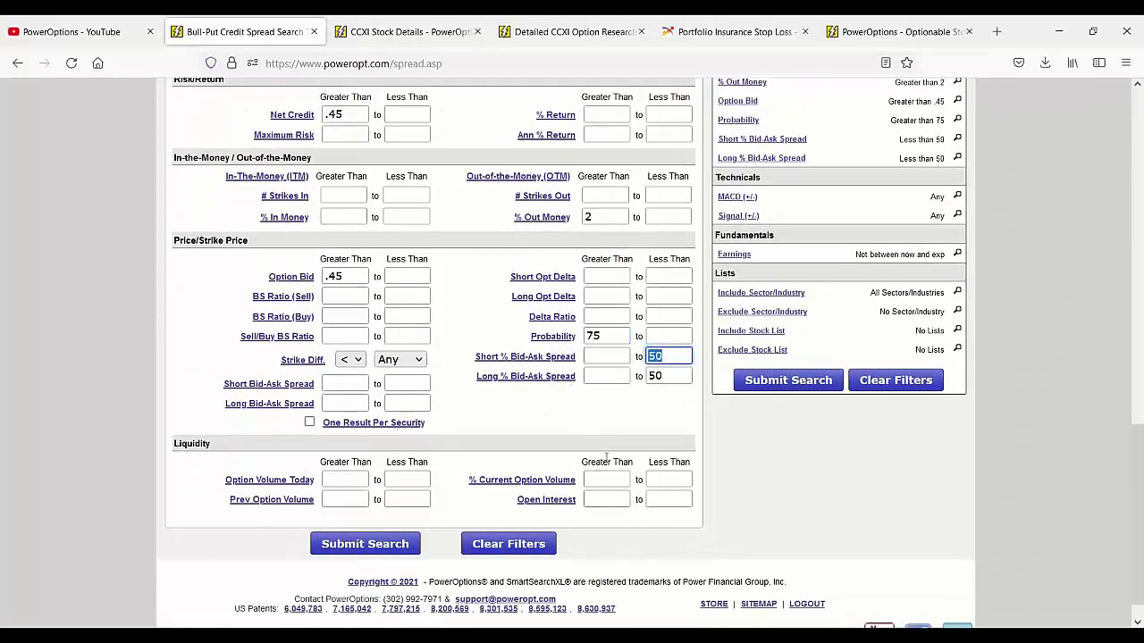
{"action": "left_click", "coordinate": [669, 355]}
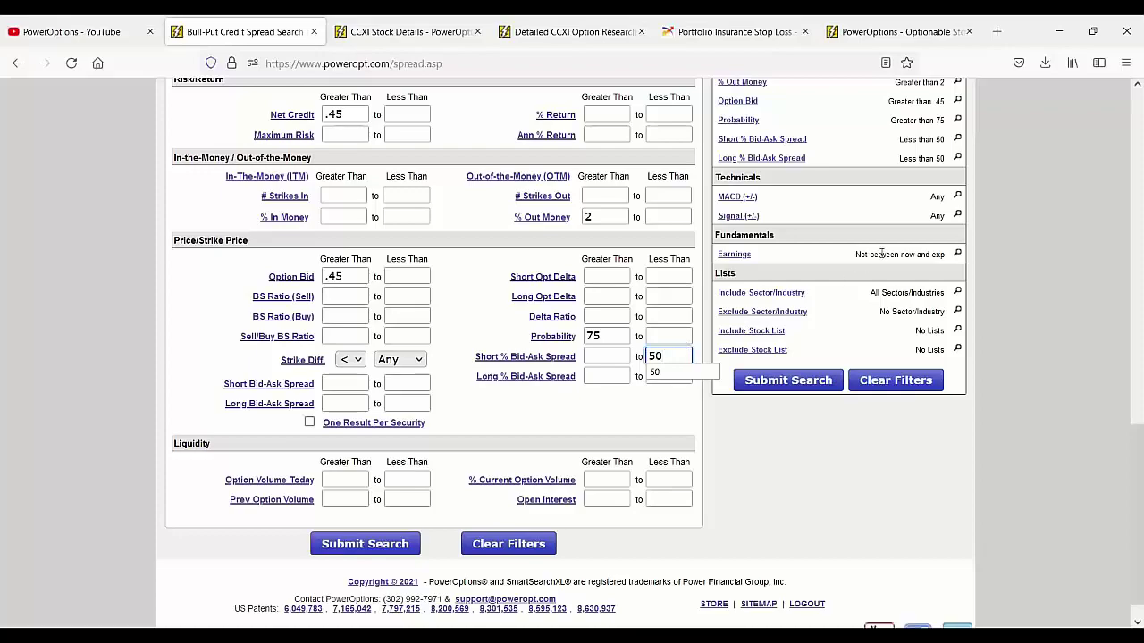
{"action": "key", "text": "Return"}
Compare the returns, midpoint net credits and long puts of the AMC, Cassava Sciences and Xenon Pharmaceuticals spreads.
{"action": "scroll", "coordinate": [631, 294], "scroll_direction": "up", "scroll_amount": 4}
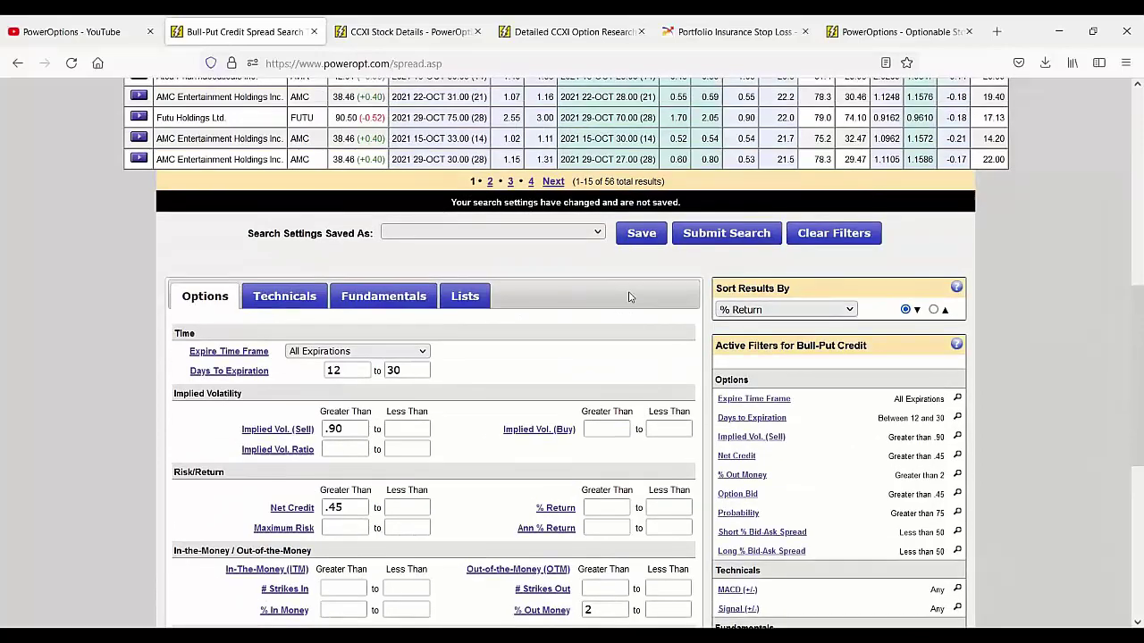
{"action": "scroll", "coordinate": [663, 178], "scroll_direction": "up", "scroll_amount": 1}
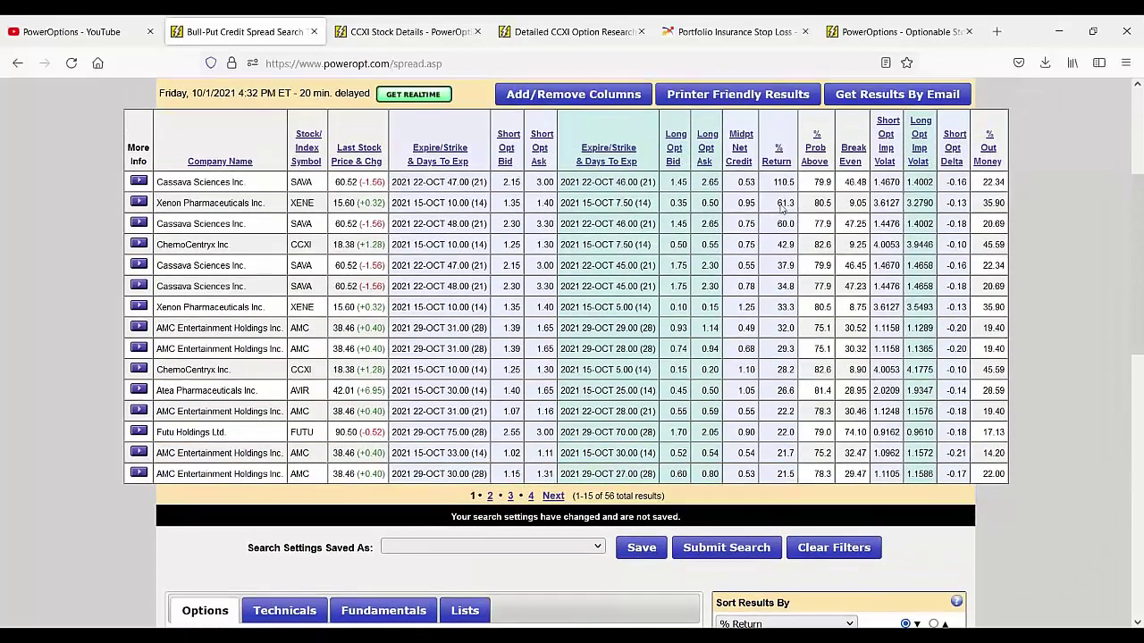
{"action": "double_click", "coordinate": [782, 348]}
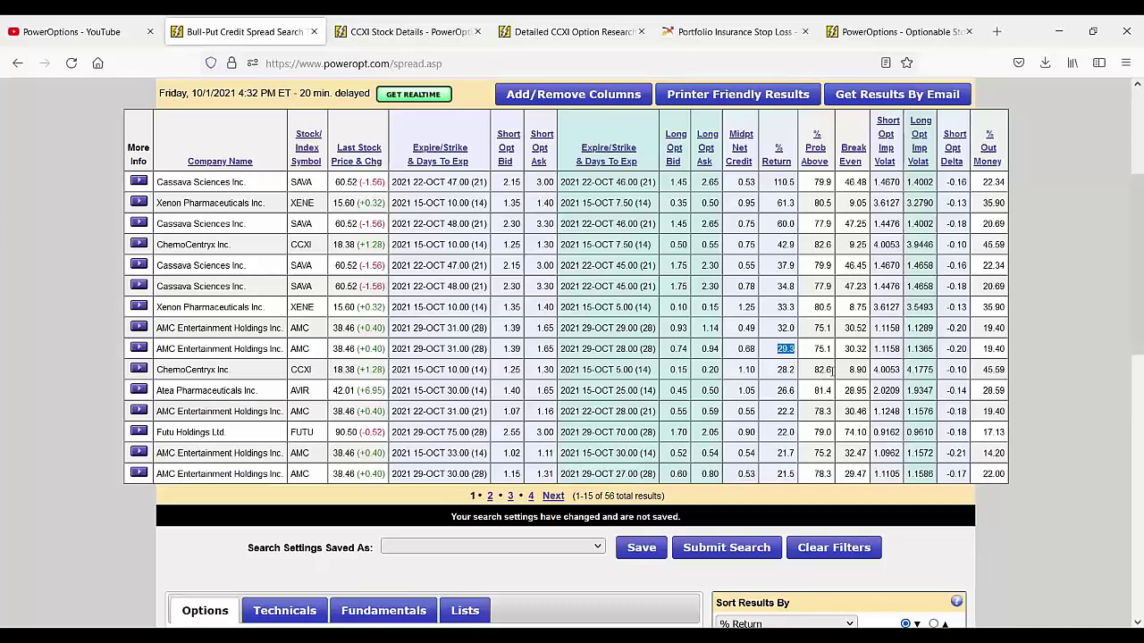
{"action": "left_click_drag", "start_coordinate": [732, 224], "coordinate": [765, 234]}
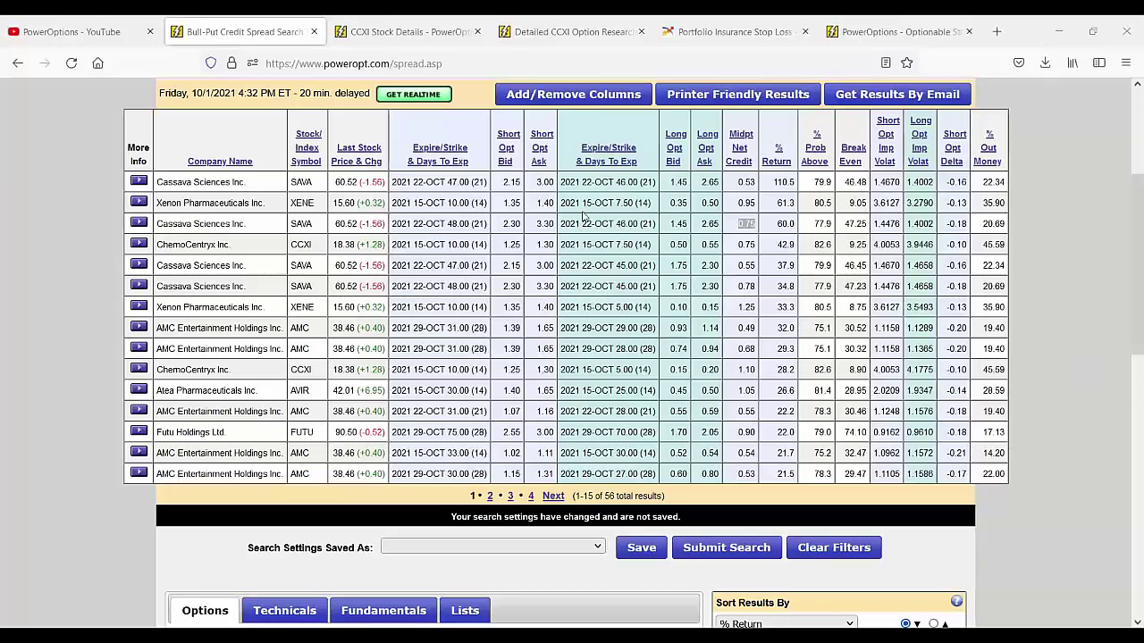
{"action": "left_click_drag", "start_coordinate": [585, 203], "coordinate": [678, 204]}
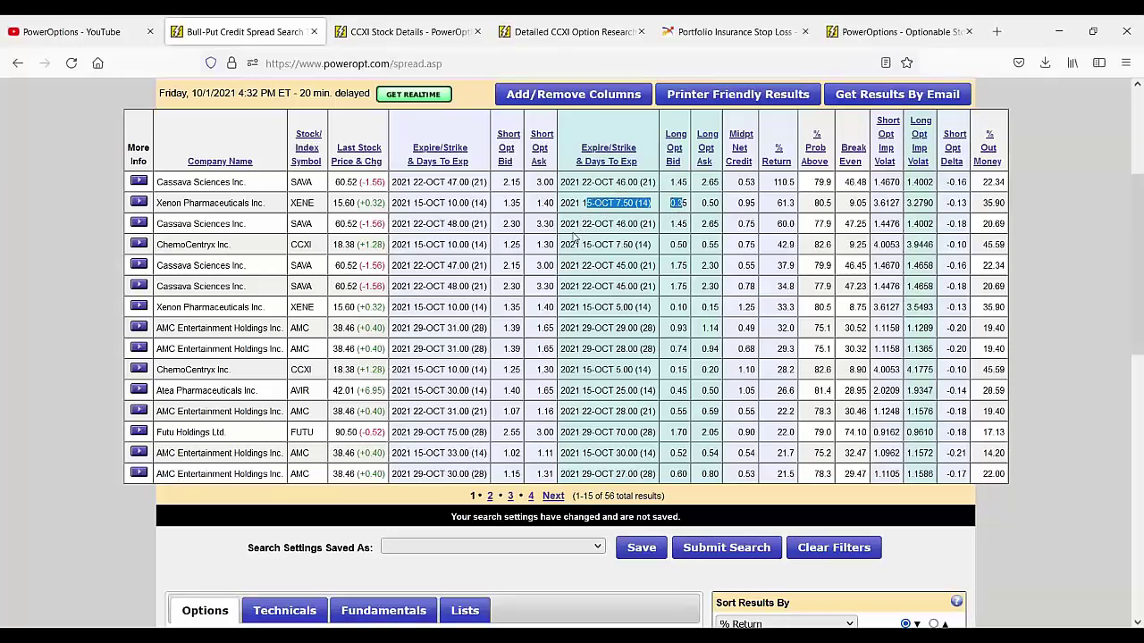
{"action": "left_click_drag", "start_coordinate": [573, 225], "coordinate": [689, 241]}
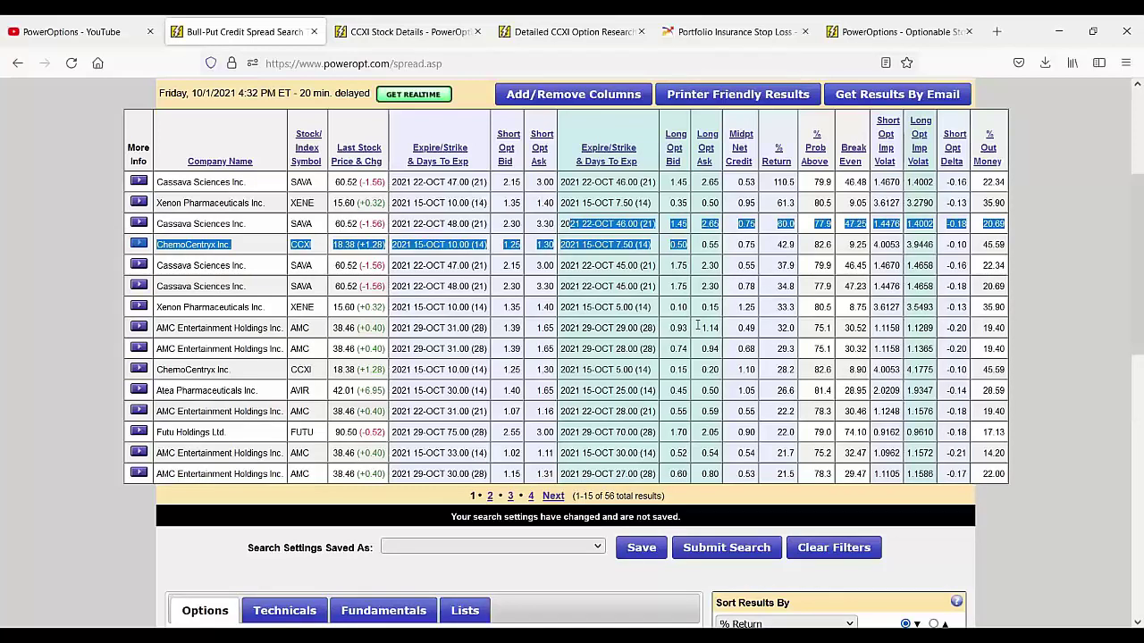
Examine the ChemoCentryx 10.00/7.50 spread's midpoint net credit, strikes, stock price and implied volatilities.
{"action": "left_click", "coordinate": [732, 248]}
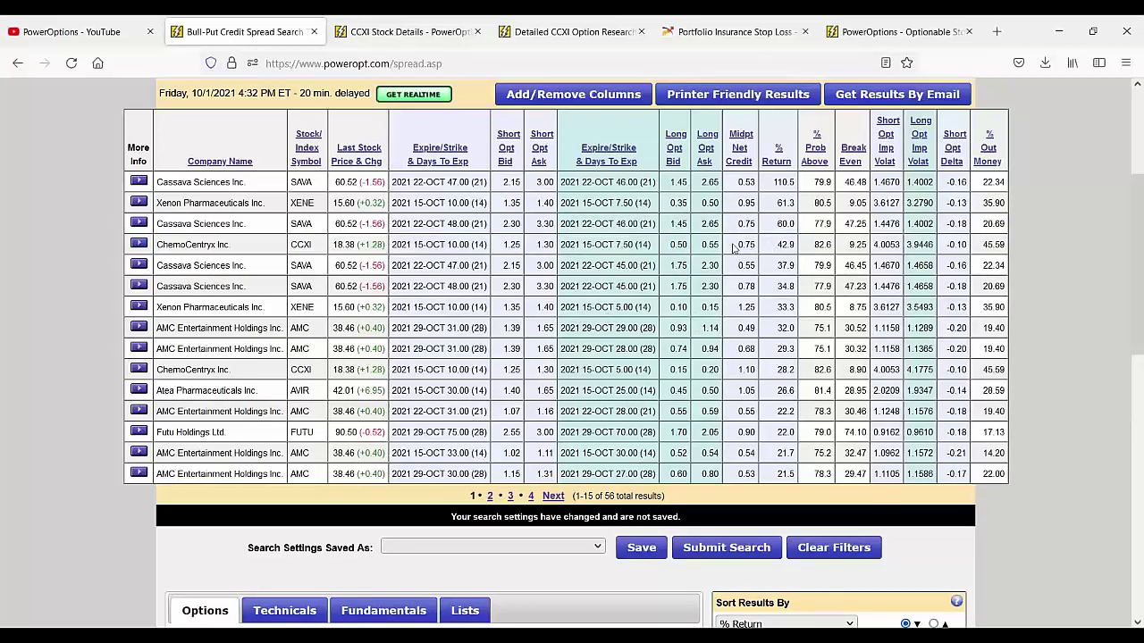
{"action": "left_click_drag", "start_coordinate": [732, 248], "coordinate": [758, 250]}
{"action": "left_click_drag", "start_coordinate": [422, 249], "coordinate": [638, 246]}
{"action": "left_click_drag", "start_coordinate": [336, 245], "coordinate": [382, 248]}
{"action": "left_click_drag", "start_coordinate": [874, 245], "coordinate": [914, 249]}
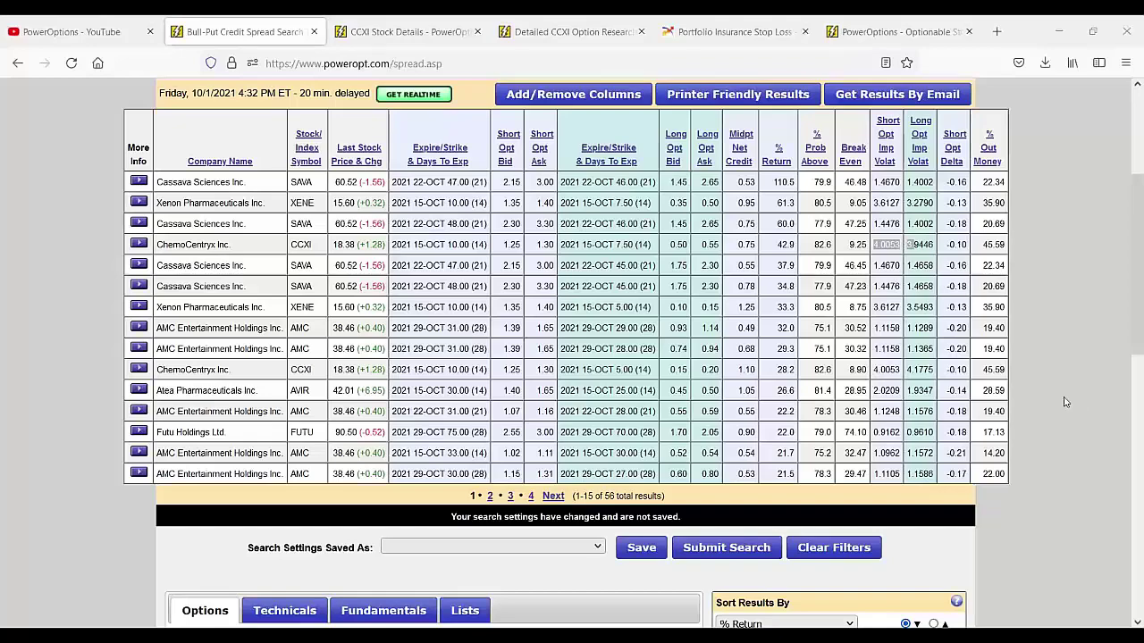
Switch from the bull-put results to the Covered Call search and close both CCXI research pages.
{"action": "scroll", "coordinate": [1064, 402], "scroll_direction": "down", "scroll_amount": 5}
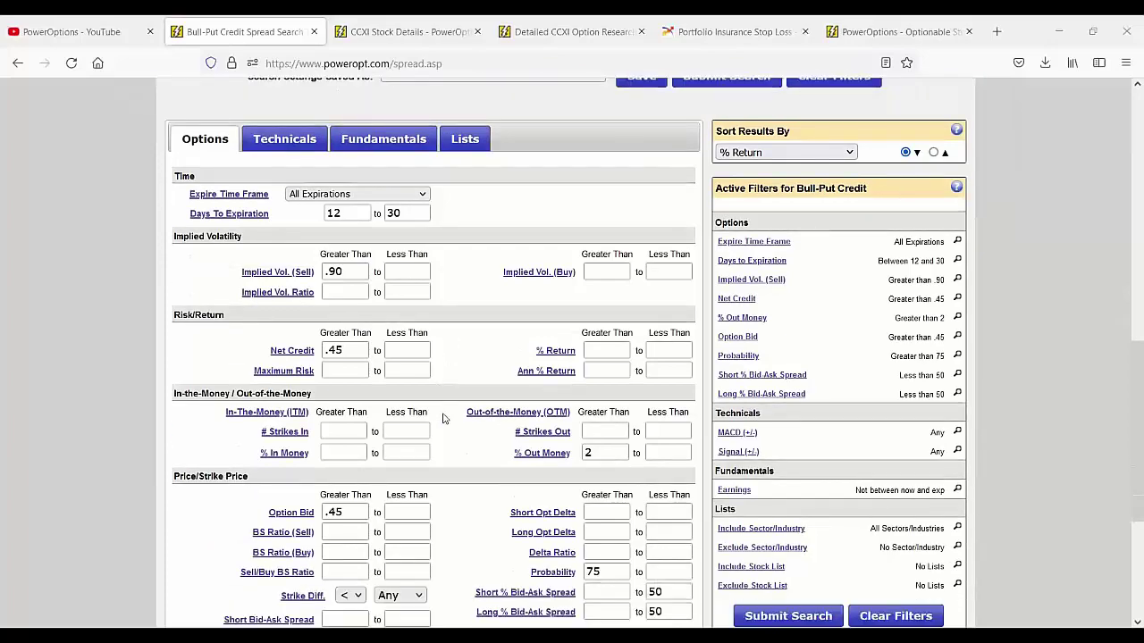
{"action": "scroll", "coordinate": [442, 418], "scroll_direction": "down", "scroll_amount": 1}
{"action": "scroll", "coordinate": [441, 417], "scroll_direction": "up", "scroll_amount": 10}
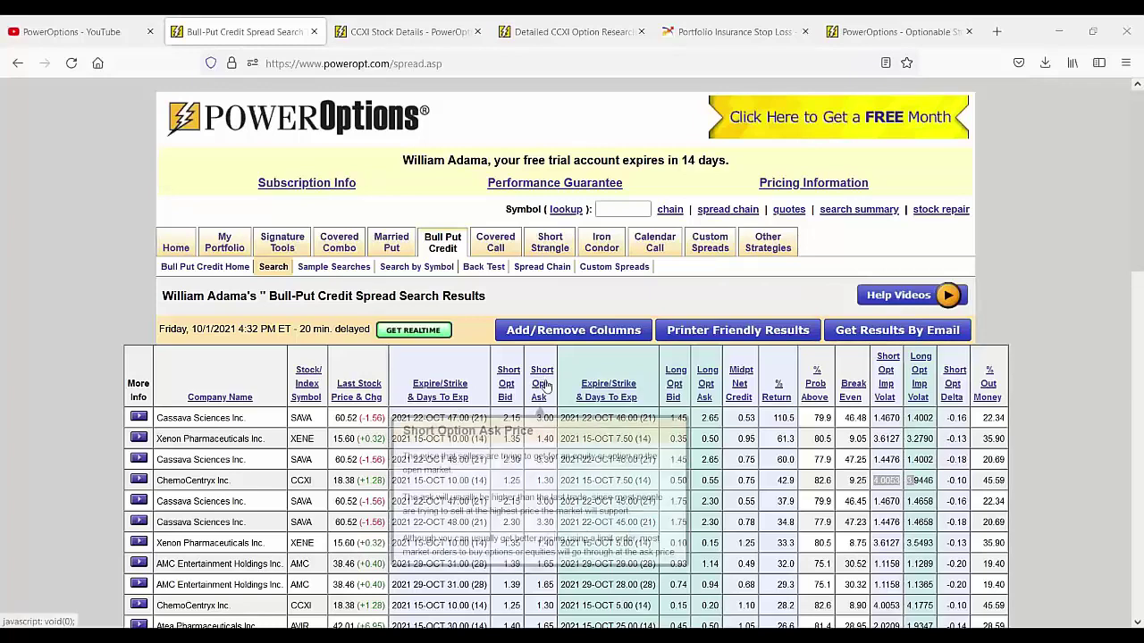
{"action": "mouse_move", "coordinate": [531, 375]}
{"action": "mouse_move", "coordinate": [503, 250]}
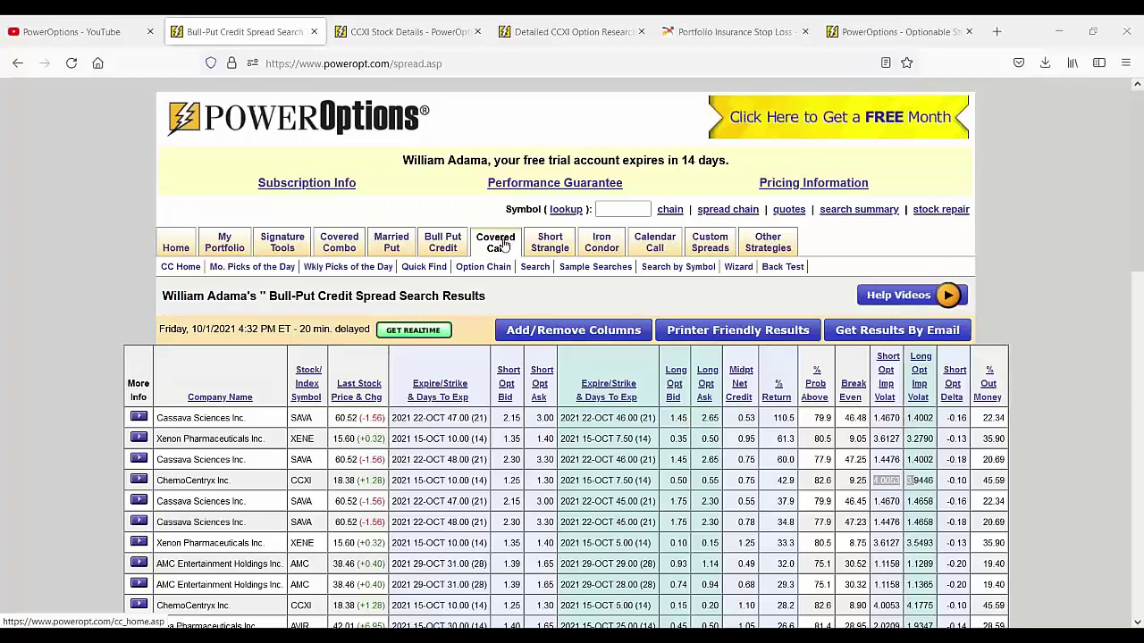
{"action": "left_click", "coordinate": [534, 268]}
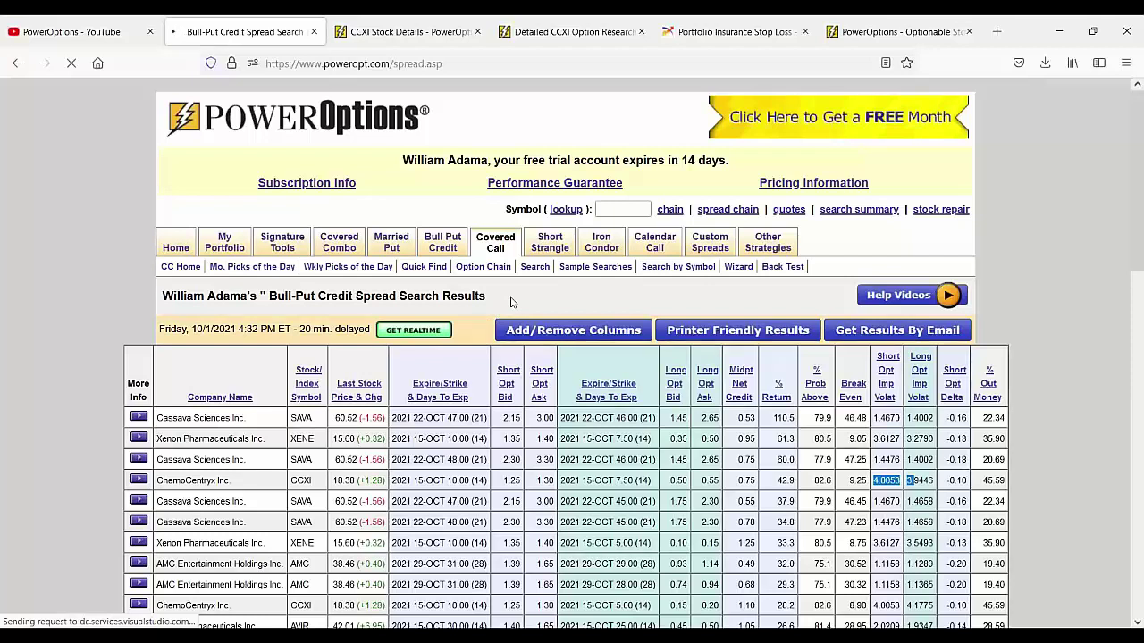
{"action": "left_click", "coordinate": [477, 32]}
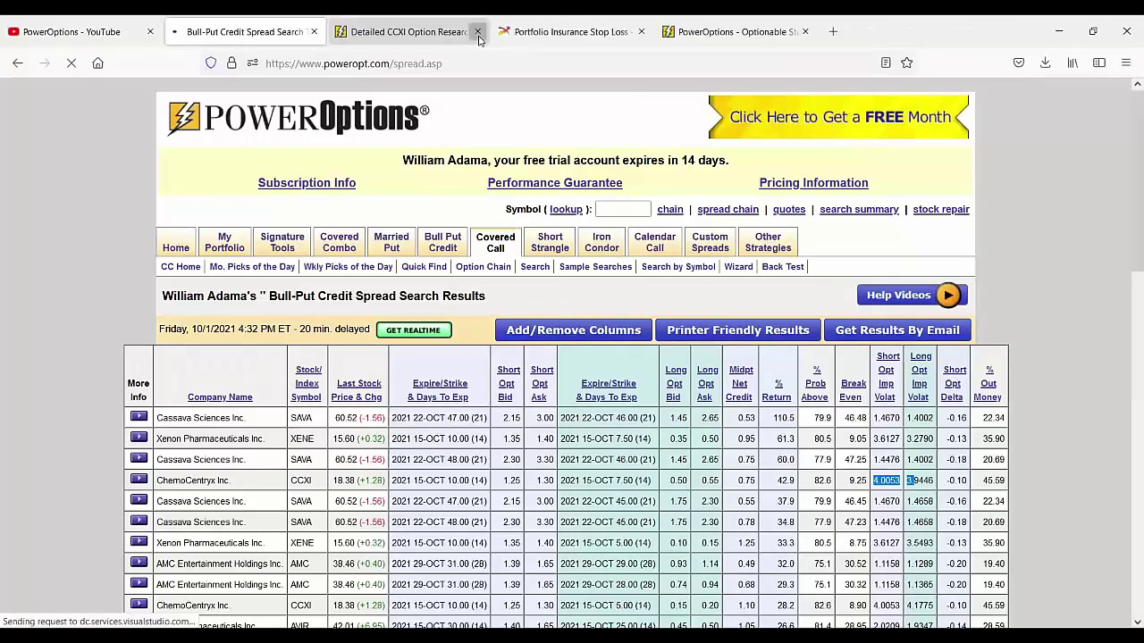
{"action": "left_click", "coordinate": [477, 32]}
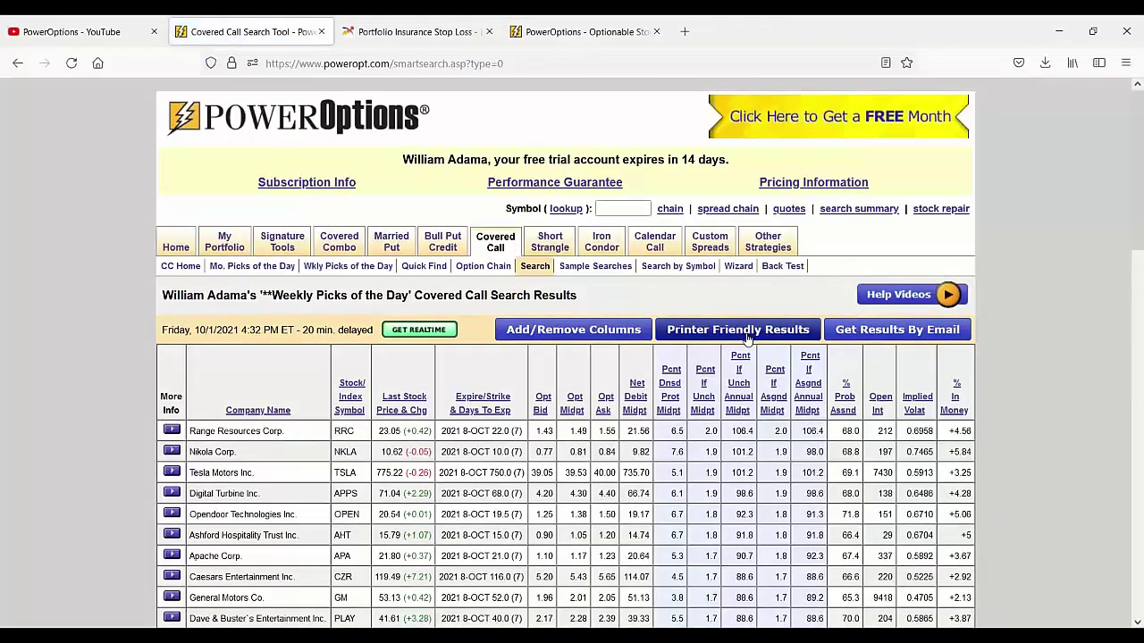
Clear the covered call search filters and set Days To Expiration between 12 and 30.
{"action": "scroll", "coordinate": [746, 337], "scroll_direction": "down", "scroll_amount": 6}
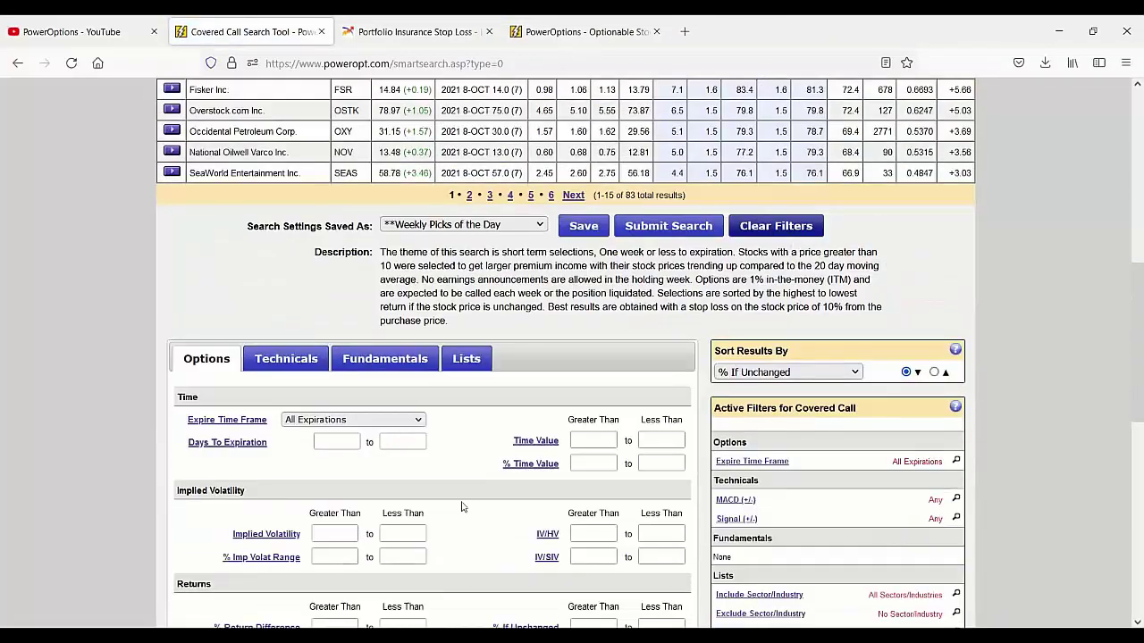
{"action": "scroll", "coordinate": [459, 481], "scroll_direction": "down", "scroll_amount": 1}
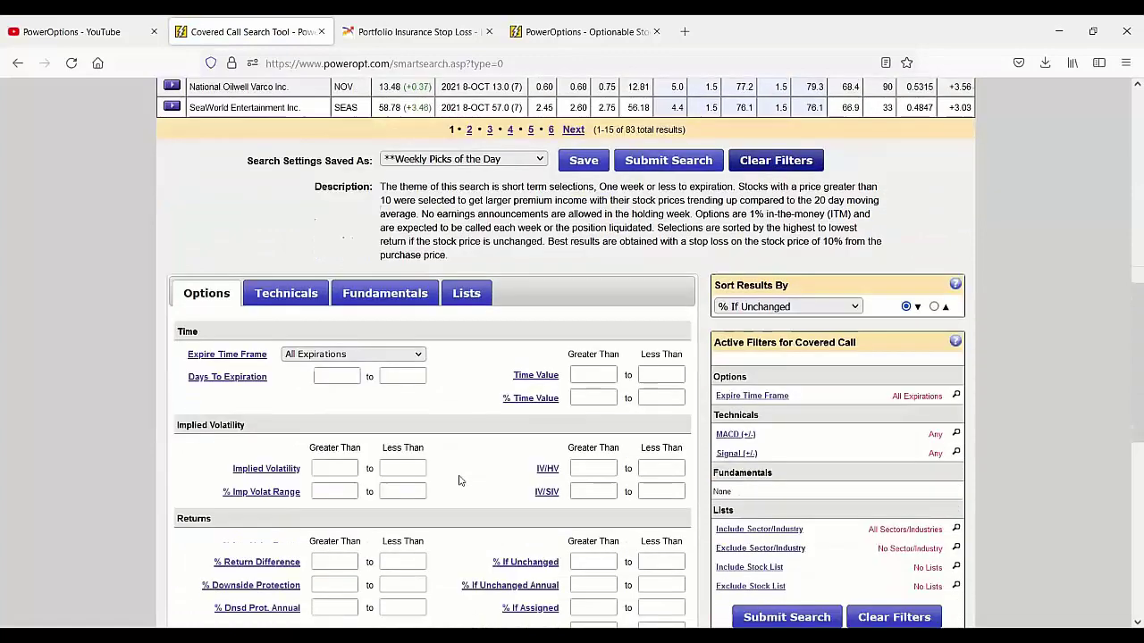
{"action": "left_click", "coordinate": [350, 363]}
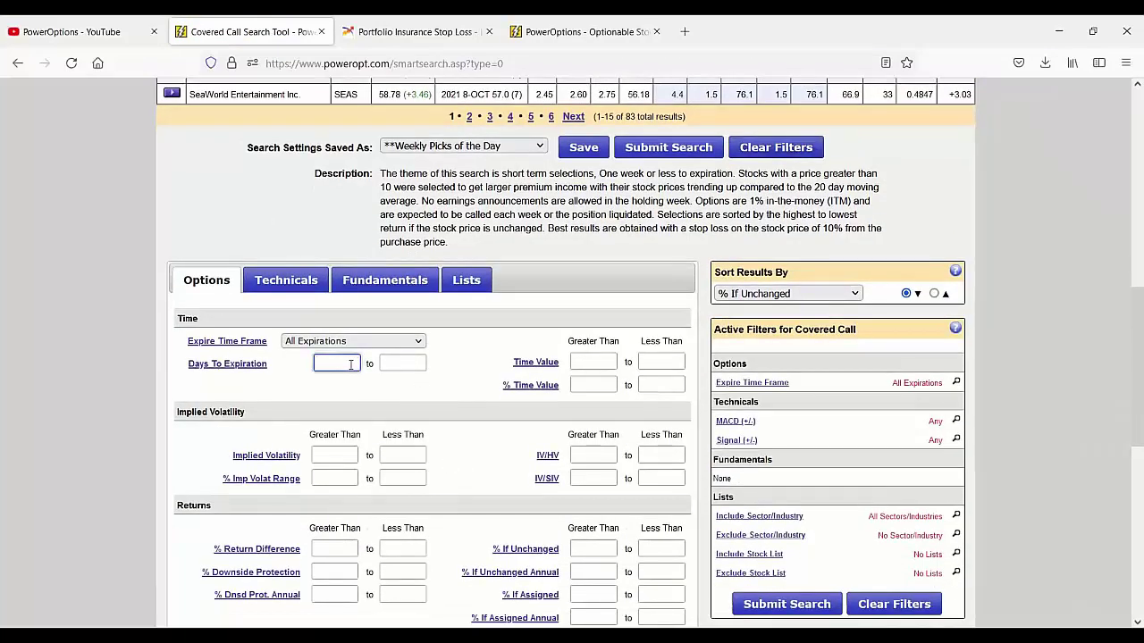
{"action": "type", "text": "12"}
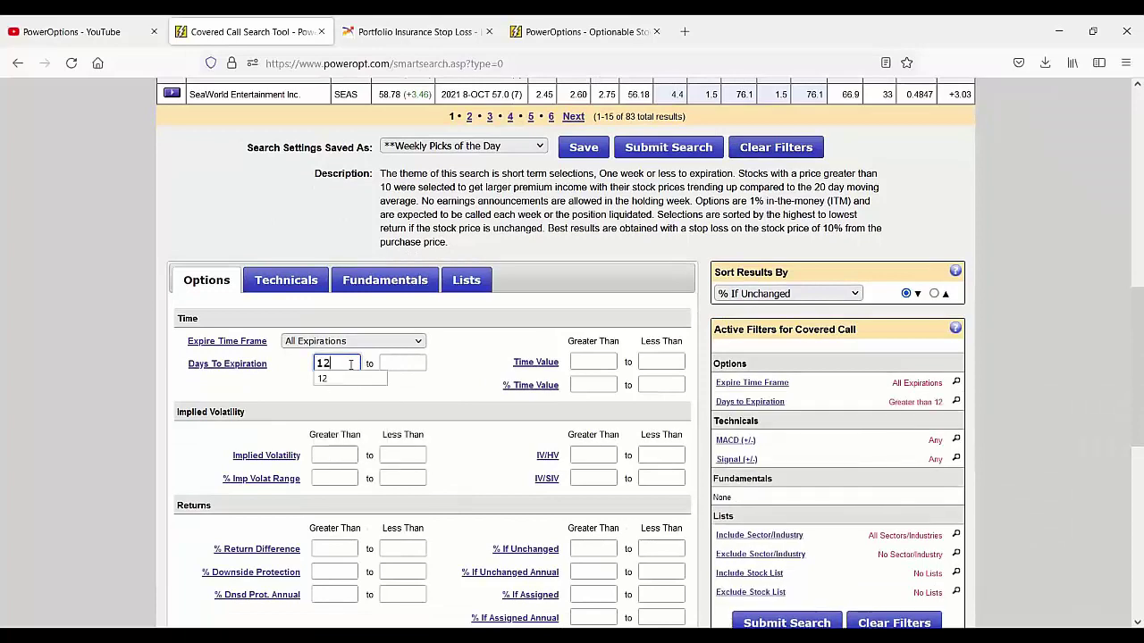
{"action": "left_click", "coordinate": [416, 361]}
{"action": "type", "text": "30"}
{"action": "scroll", "coordinate": [406, 390], "scroll_direction": "down", "scroll_amount": 1}
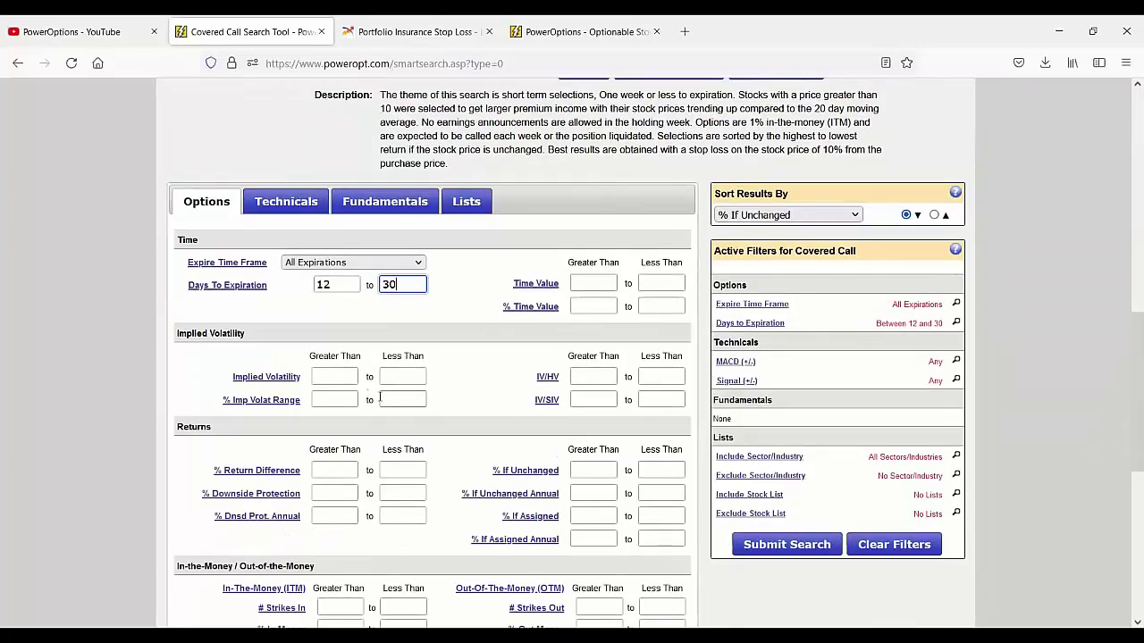
Require a % Imp Volat Range greater than 90 and an Implied Volatility greater than .90.
{"action": "left_click", "coordinate": [342, 401]}
{"action": "type", "text": "95"}
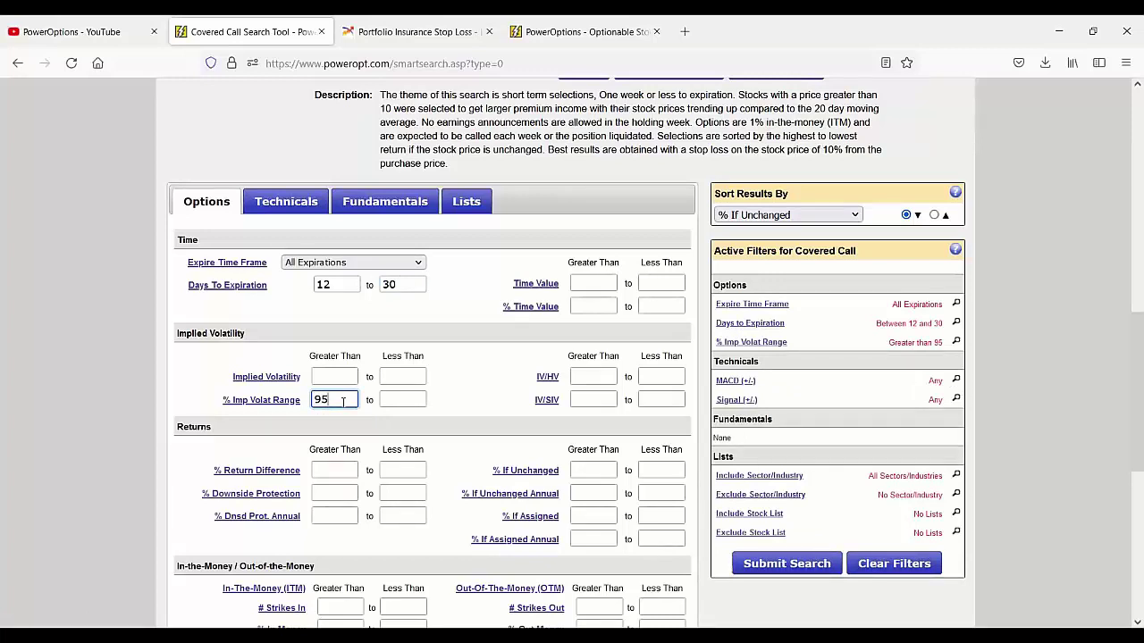
{"action": "key", "text": "BackSpace"}
{"action": "type", "text": "0"}
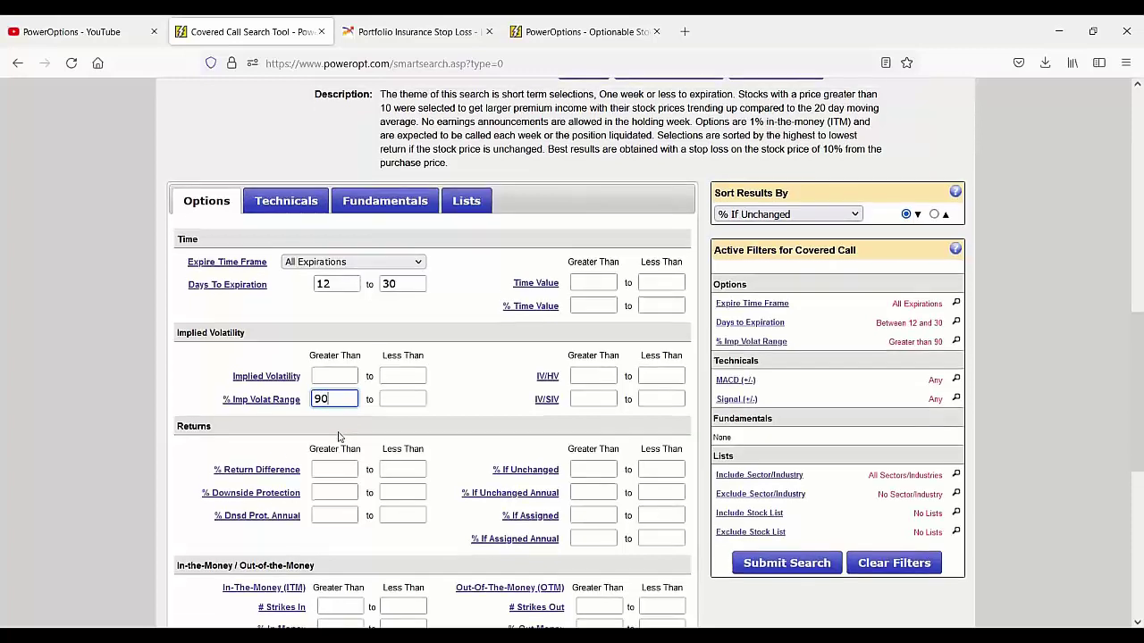
{"action": "scroll", "coordinate": [338, 434], "scroll_direction": "down", "scroll_amount": 2}
{"action": "mouse_move", "coordinate": [284, 333]}
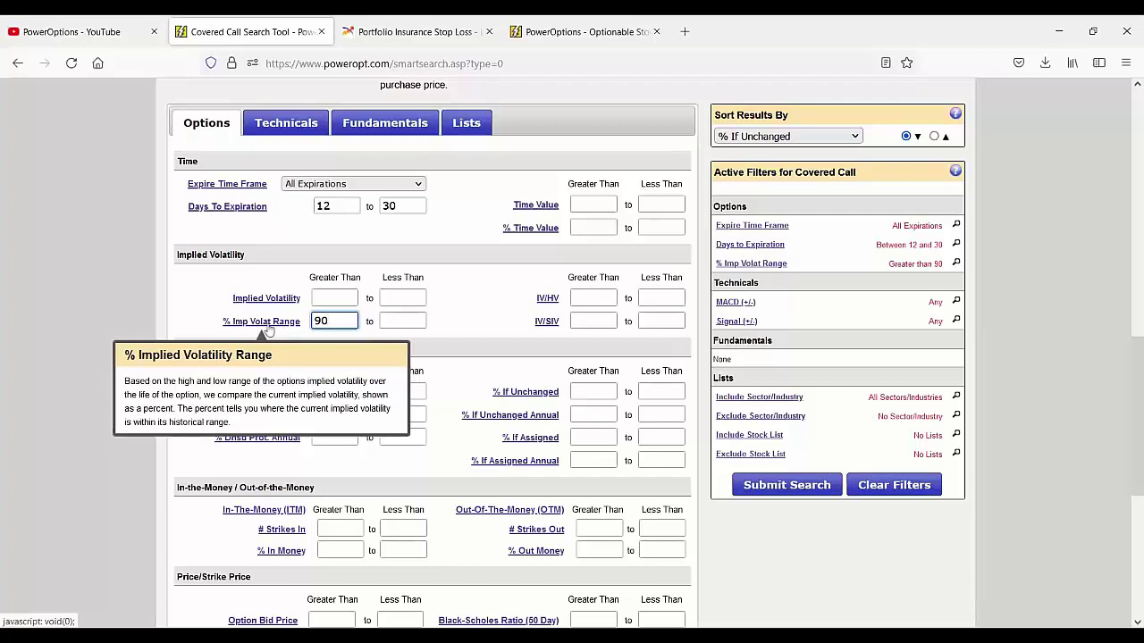
{"action": "left_click", "coordinate": [339, 300]}
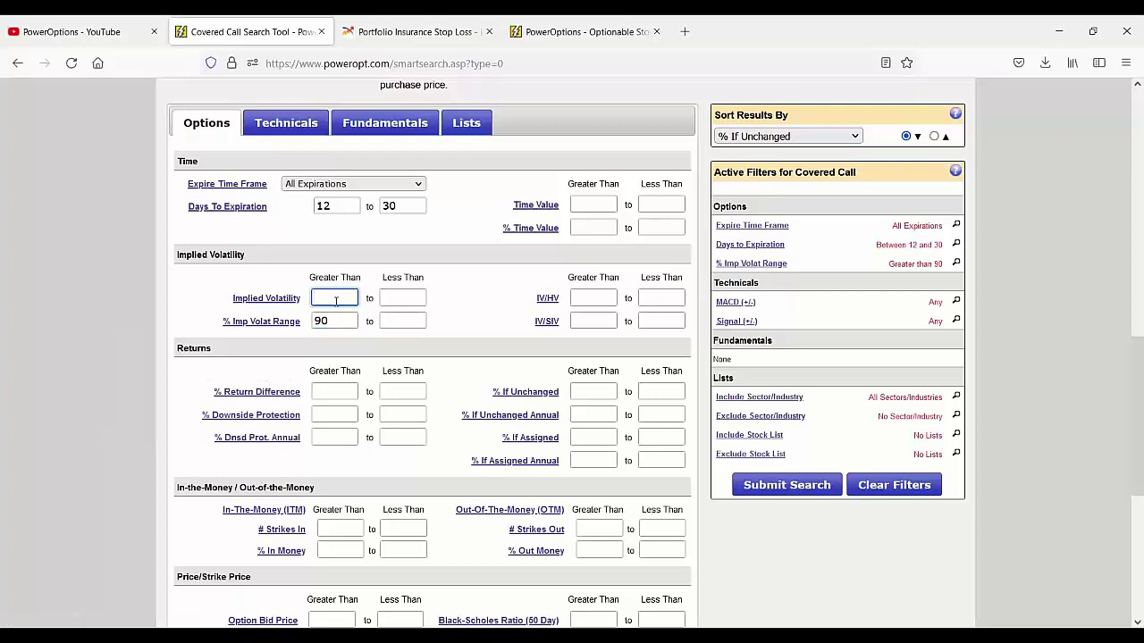
{"action": "type", "text": ".90"}
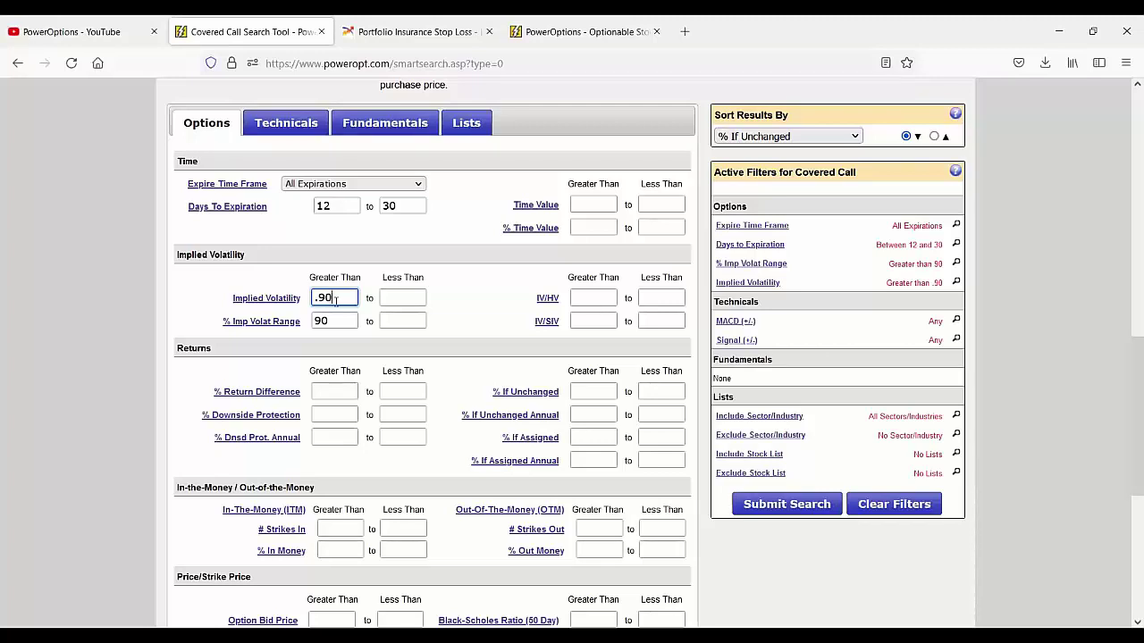
Limit # Strikes Out of the money to between 1 and 1.
{"action": "scroll", "coordinate": [336, 301], "scroll_direction": "down", "scroll_amount": 3}
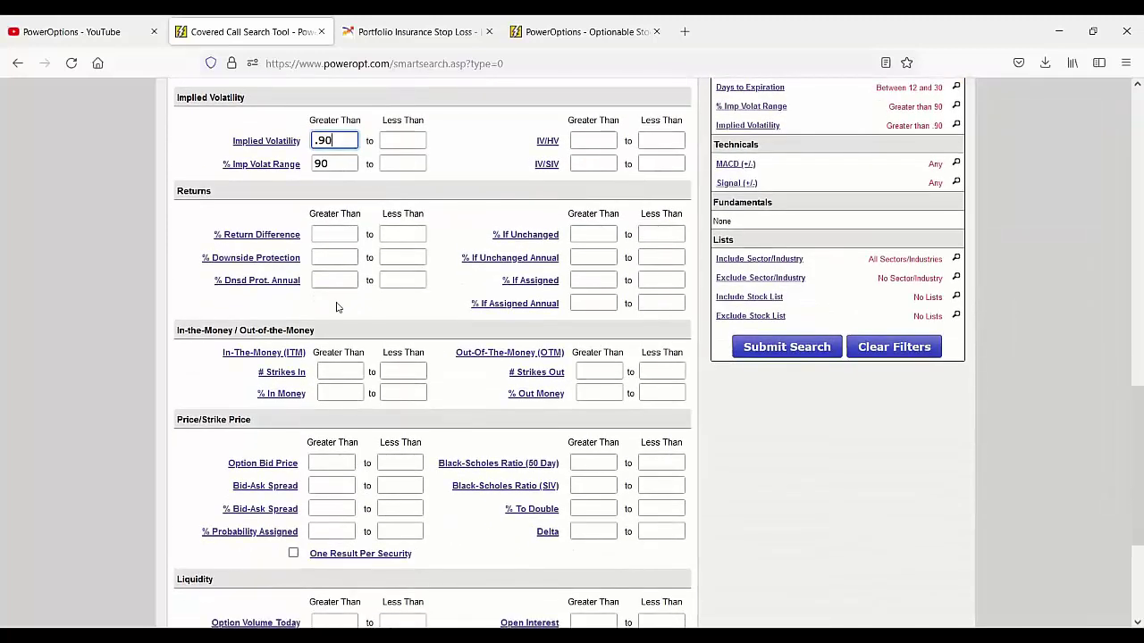
{"action": "left_click", "coordinate": [601, 371]}
{"action": "type", "text": "1"}
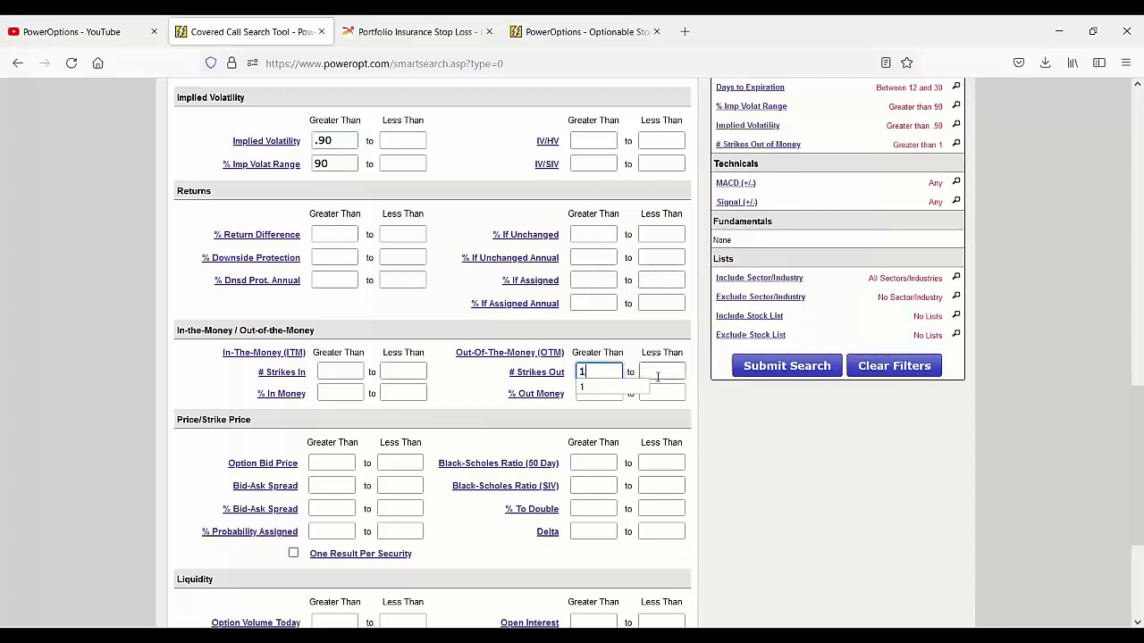
{"action": "key", "text": "Tab"}
{"action": "type", "text": "1"}
Remove the Days To Expiration range and set the Expire Time Frame to October (15 days).
{"action": "scroll", "coordinate": [579, 377], "scroll_direction": "up", "scroll_amount": 3}
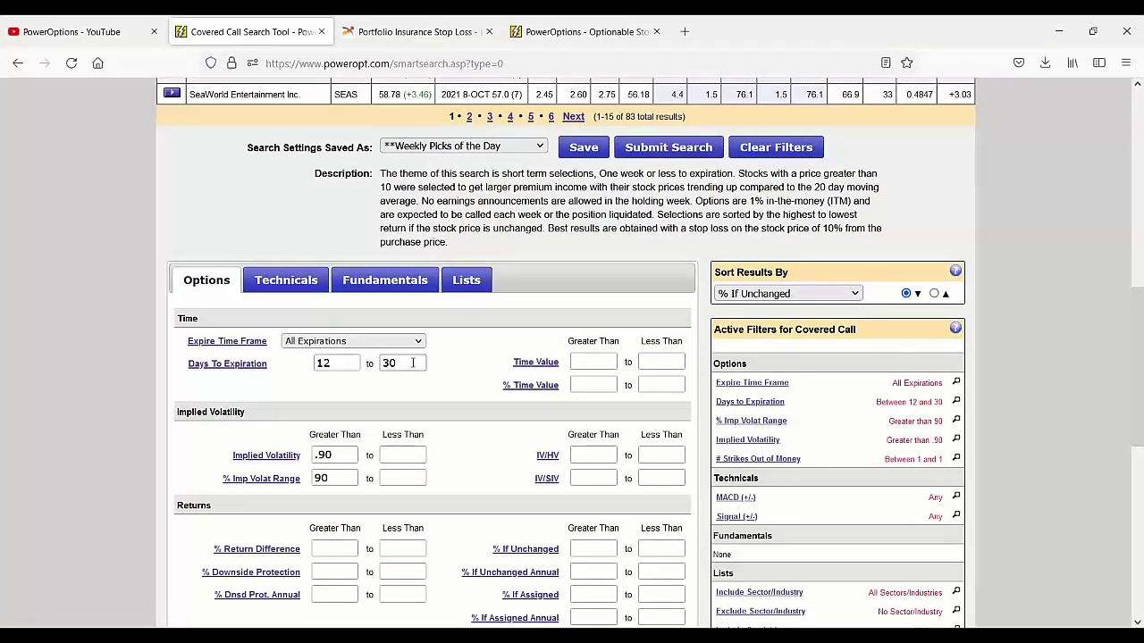
{"action": "left_click_drag", "start_coordinate": [410, 363], "coordinate": [340, 363]}
{"action": "key", "text": "BackSpace"}
{"action": "double_click", "coordinate": [341, 362]}
{"action": "key", "text": "BackSpace"}
{"action": "left_click", "coordinate": [353, 340]}
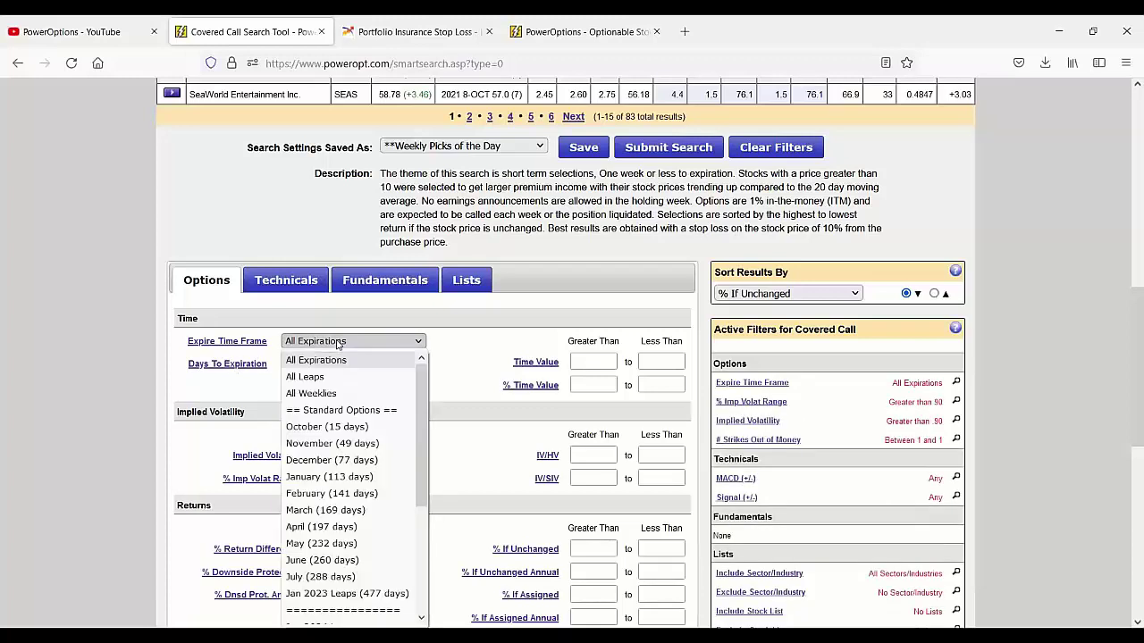
{"action": "left_click", "coordinate": [343, 426]}
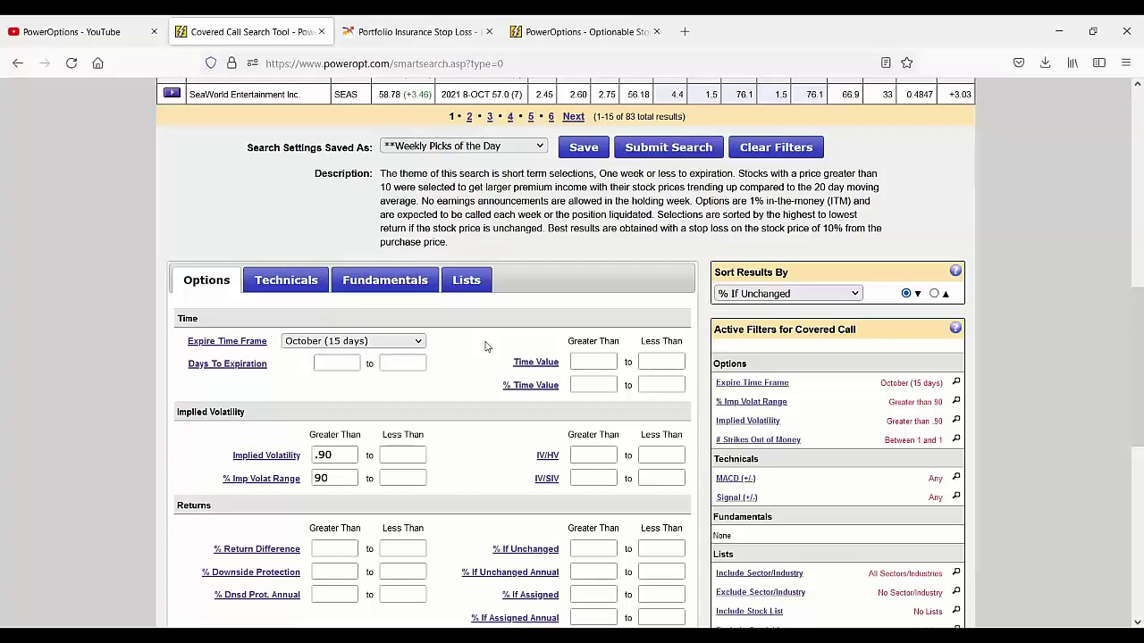
Restrict the Earnings Date to not between now and expiration, and submit the covered call search.
{"action": "left_click", "coordinate": [357, 283]}
{"action": "scroll", "coordinate": [285, 527], "scroll_direction": "down", "scroll_amount": 2}
{"action": "scroll", "coordinate": [279, 522], "scroll_direction": "down", "scroll_amount": 1}
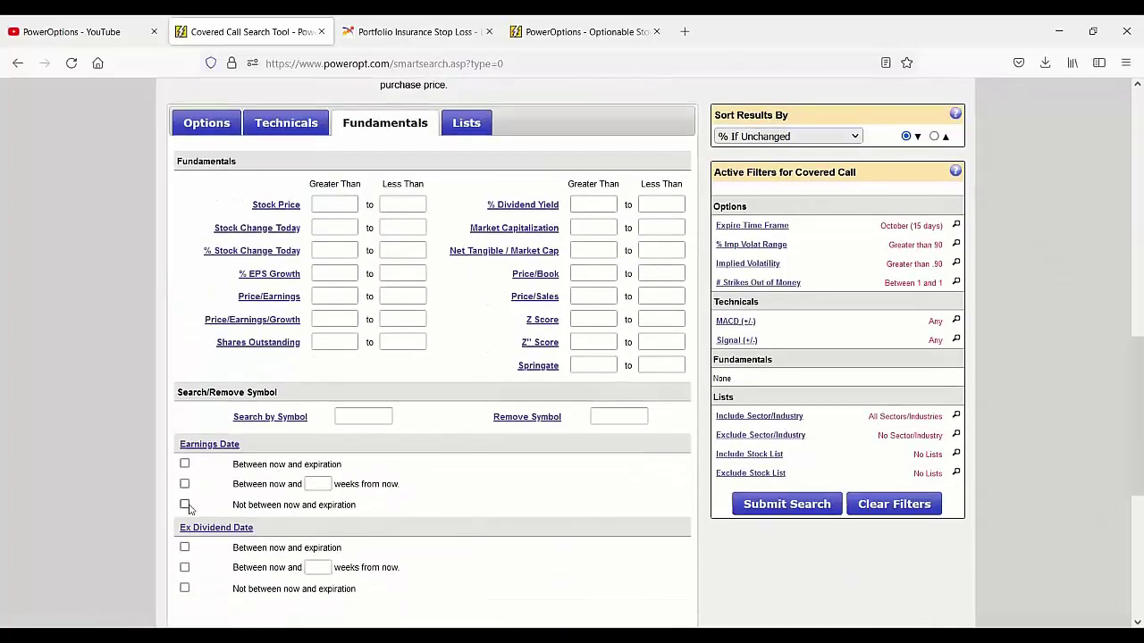
{"action": "left_click", "coordinate": [184, 504]}
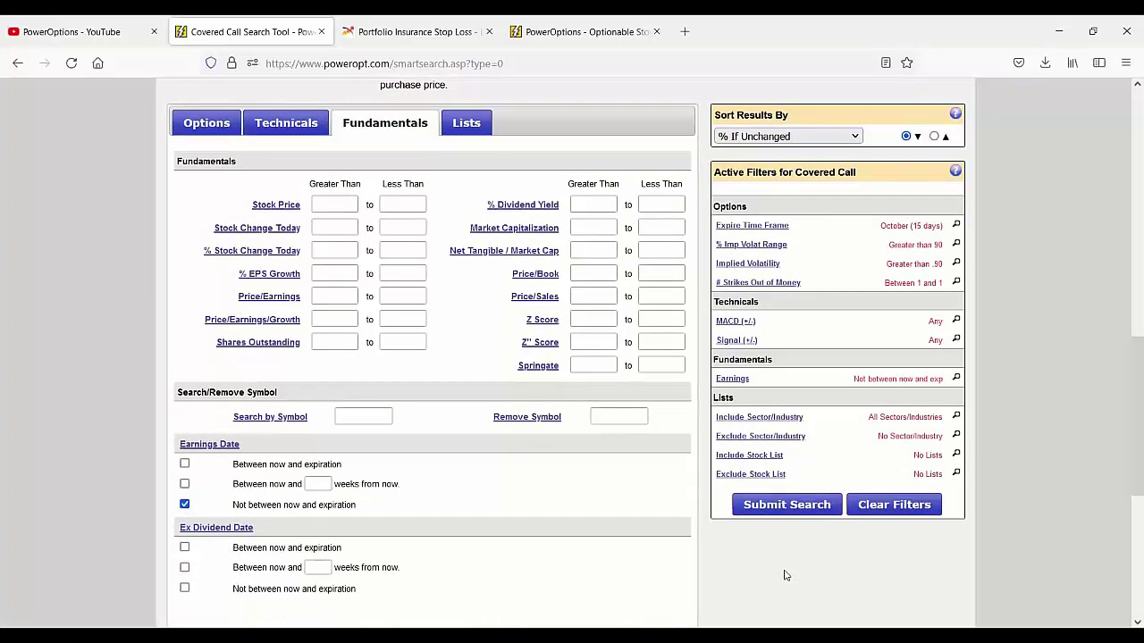
{"action": "left_click", "coordinate": [787, 505]}
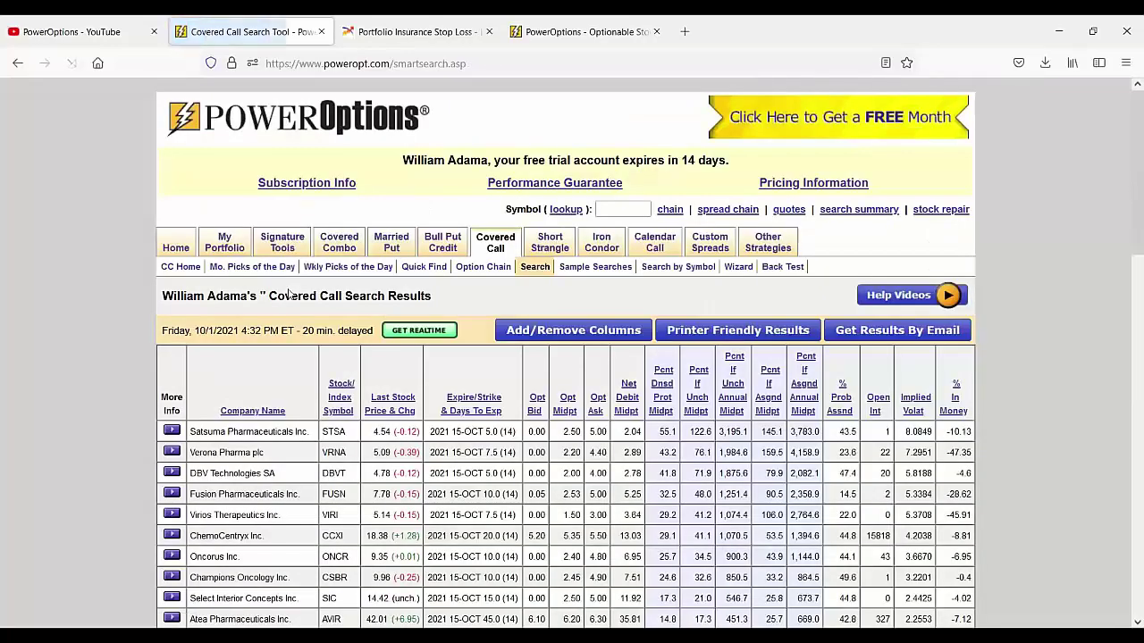
Examine the covered call results for ChemoCentryx, Champions Oncology, Atea Pharmaceuticals and Avista, including the implied volatility column.
{"action": "scroll", "coordinate": [288, 295], "scroll_direction": "down", "scroll_amount": 3}
{"action": "left_click_drag", "start_coordinate": [185, 379], "coordinate": [284, 384]}
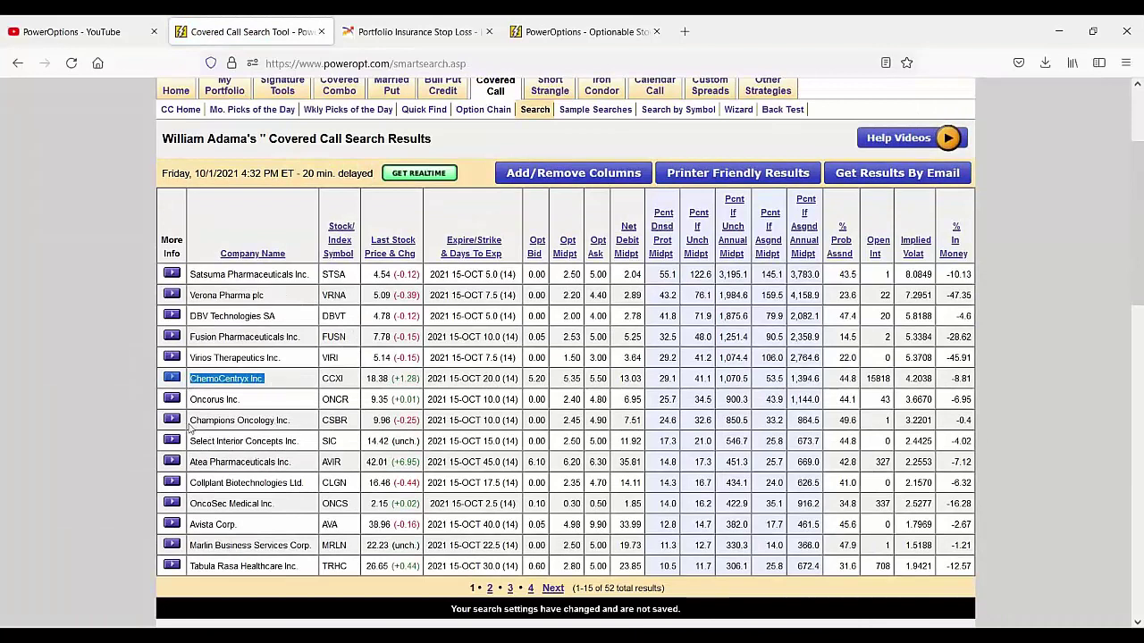
{"action": "left_click_drag", "start_coordinate": [186, 422], "coordinate": [305, 433]}
{"action": "left_click_drag", "start_coordinate": [190, 462], "coordinate": [319, 474]}
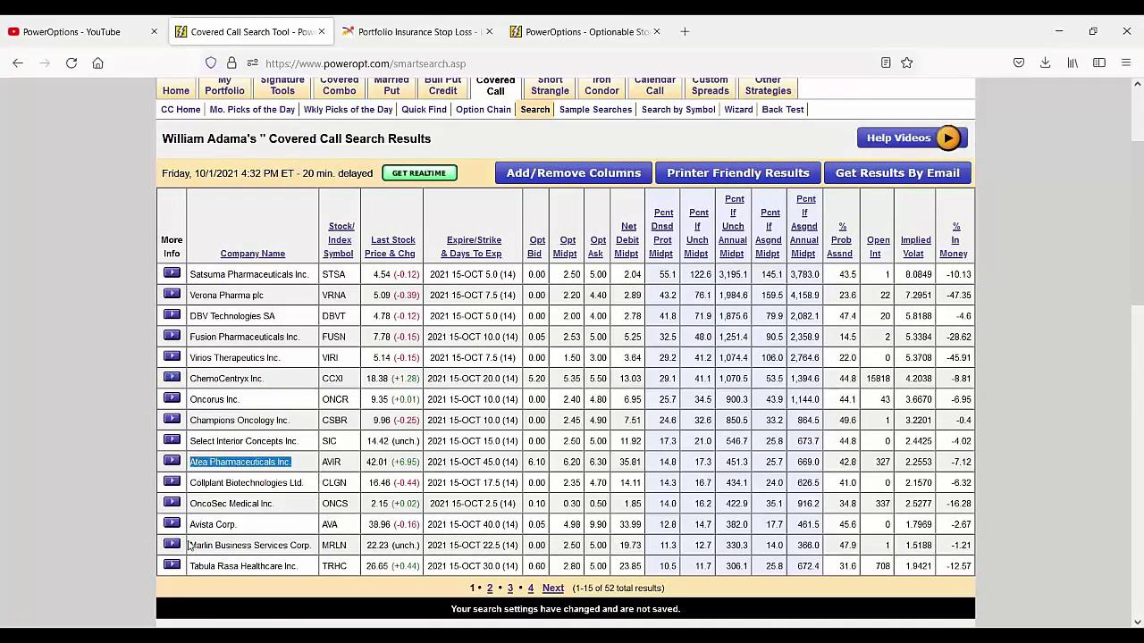
{"action": "left_click_drag", "start_coordinate": [193, 526], "coordinate": [237, 527]}
{"action": "scroll", "coordinate": [289, 512], "scroll_direction": "down", "scroll_amount": 2}
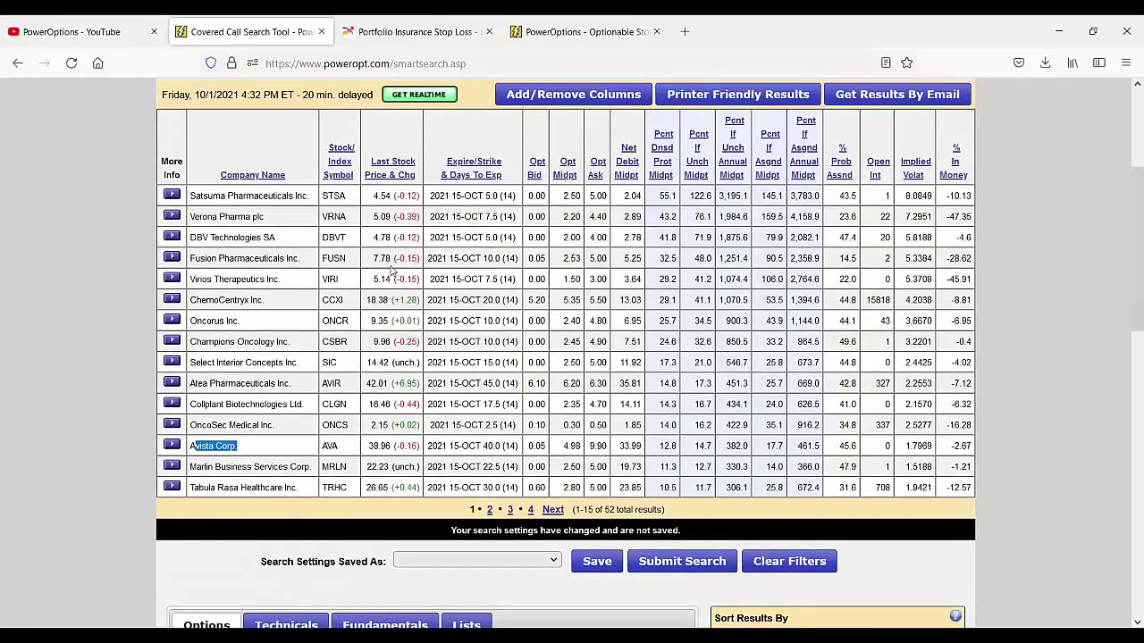
{"action": "mouse_move", "coordinate": [904, 178]}
Require an Option Bid Price greater than 0.01 and Option Volume Today greater than 0, and resubmit the search.
{"action": "scroll", "coordinate": [329, 490], "scroll_direction": "down", "scroll_amount": 6}
{"action": "scroll", "coordinate": [329, 491], "scroll_direction": "down", "scroll_amount": 3}
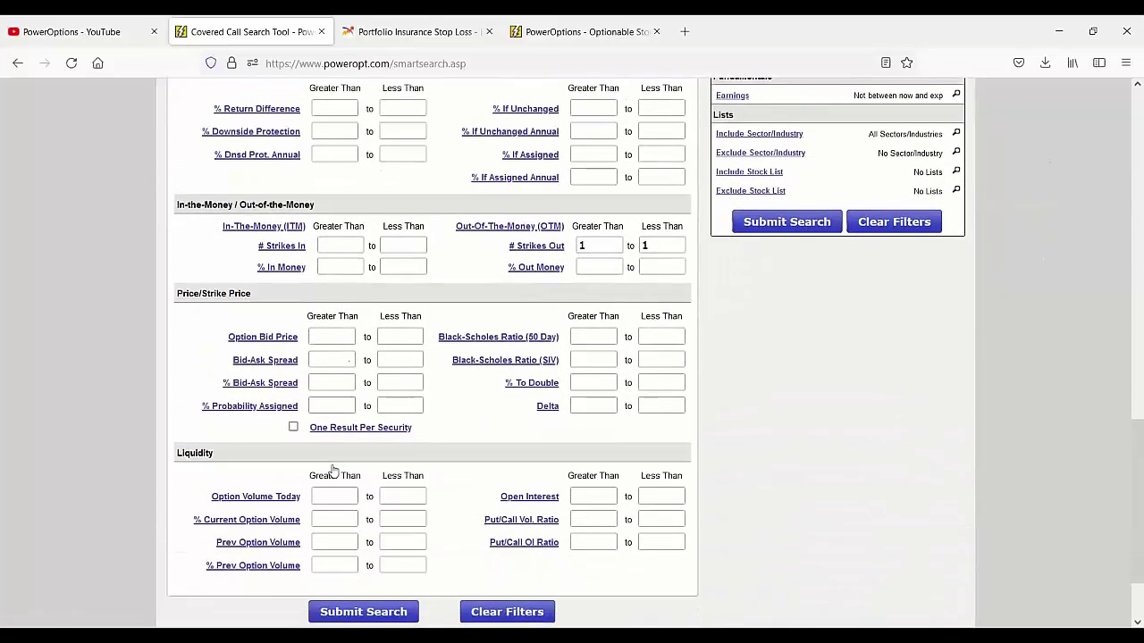
{"action": "left_click", "coordinate": [348, 337]}
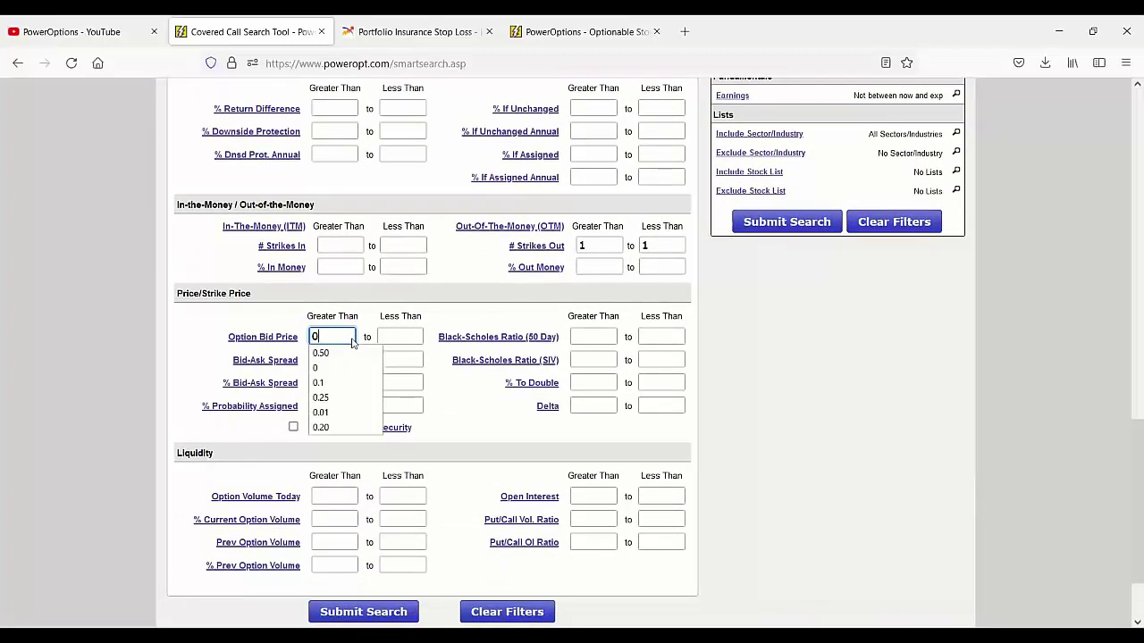
{"action": "type", "text": "0.01"}
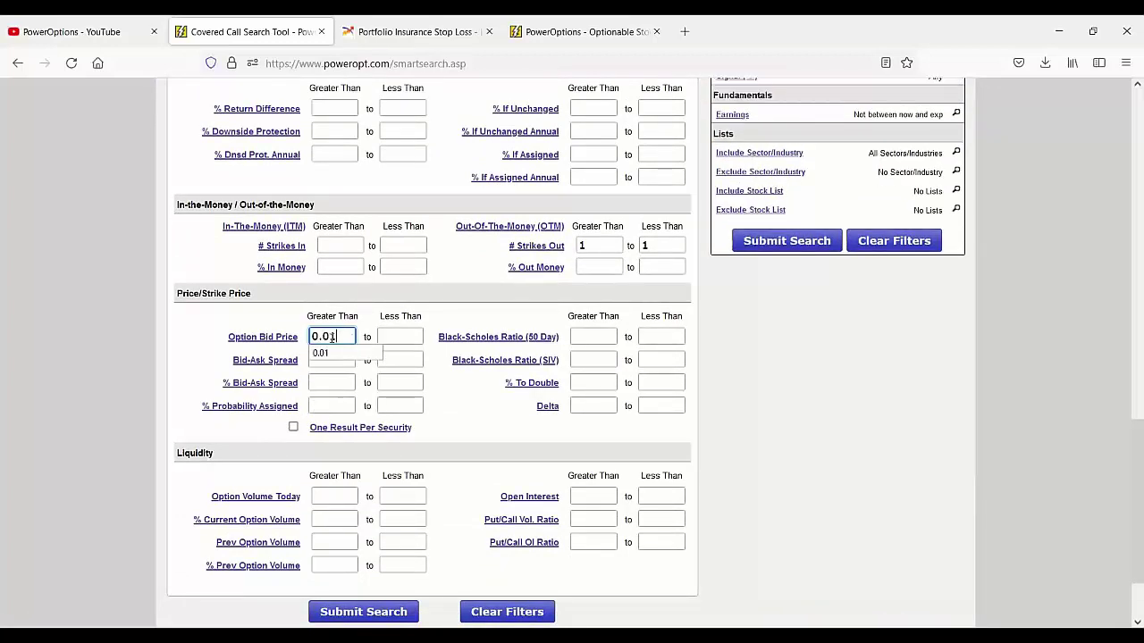
{"action": "left_click", "coordinate": [328, 497]}
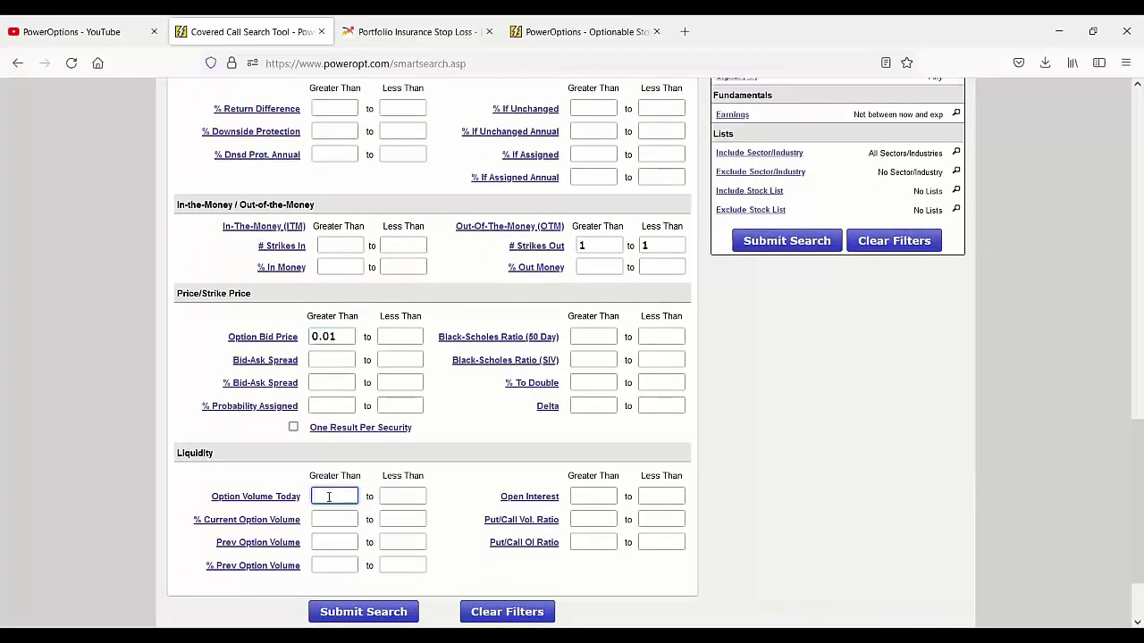
{"action": "type", "text": "0"}
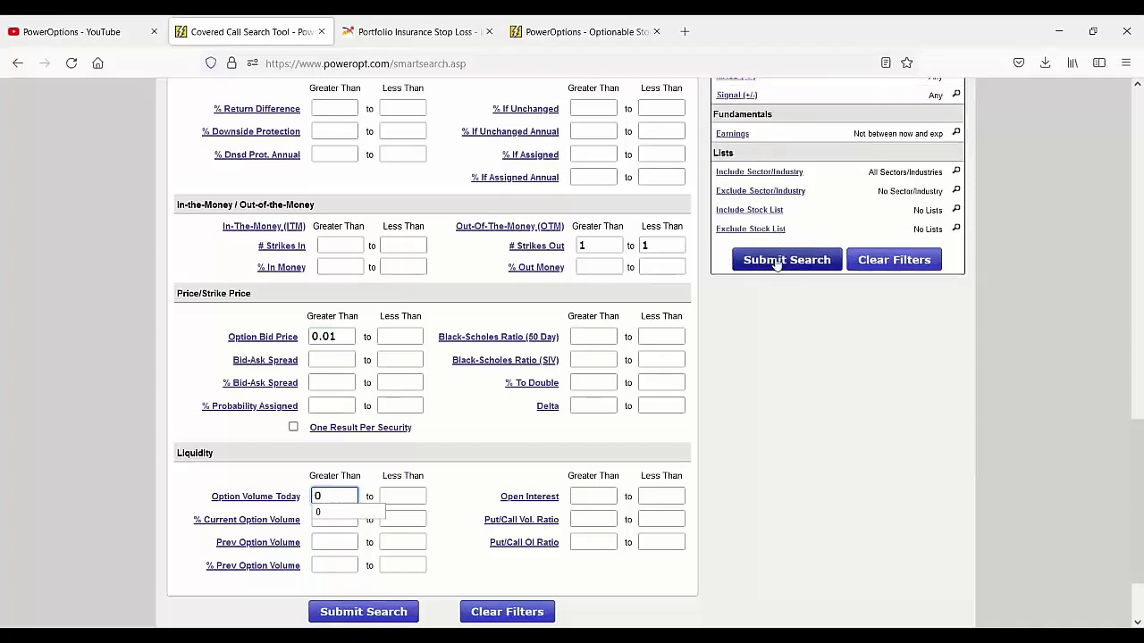
{"action": "left_click", "coordinate": [776, 284]}
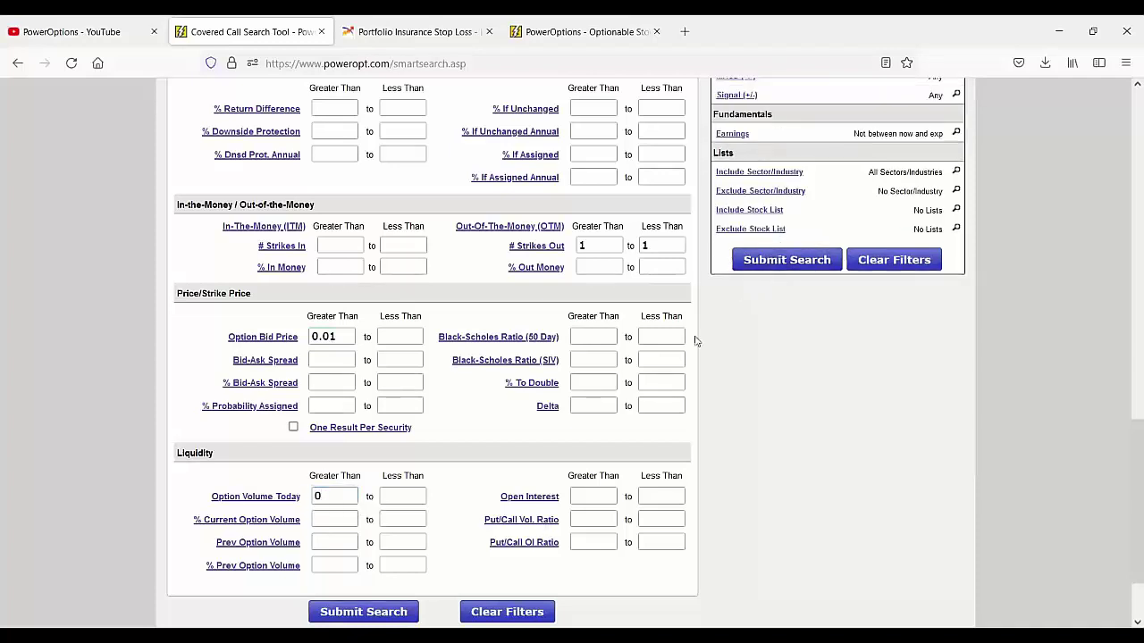
{"action": "left_click", "coordinate": [798, 260]}
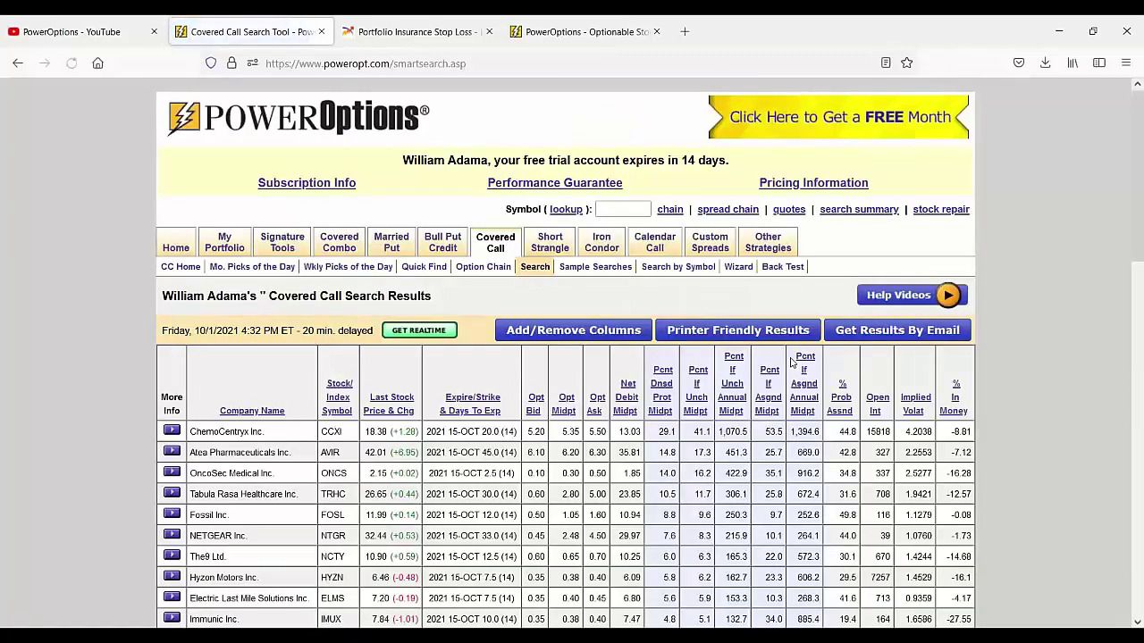
{"action": "scroll", "coordinate": [648, 404], "scroll_direction": "down", "scroll_amount": 2}
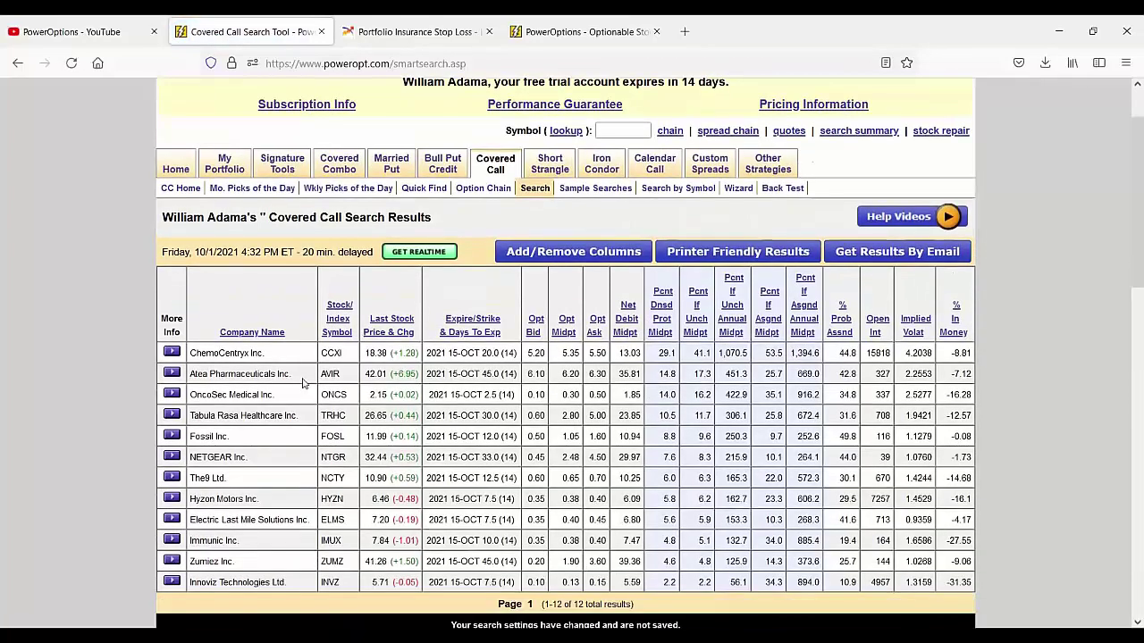
Add the % Implied Volatility Range column to the covered call results, save the column setup and reload the results.
{"action": "scroll", "coordinate": [289, 395], "scroll_direction": "down", "scroll_amount": 2}
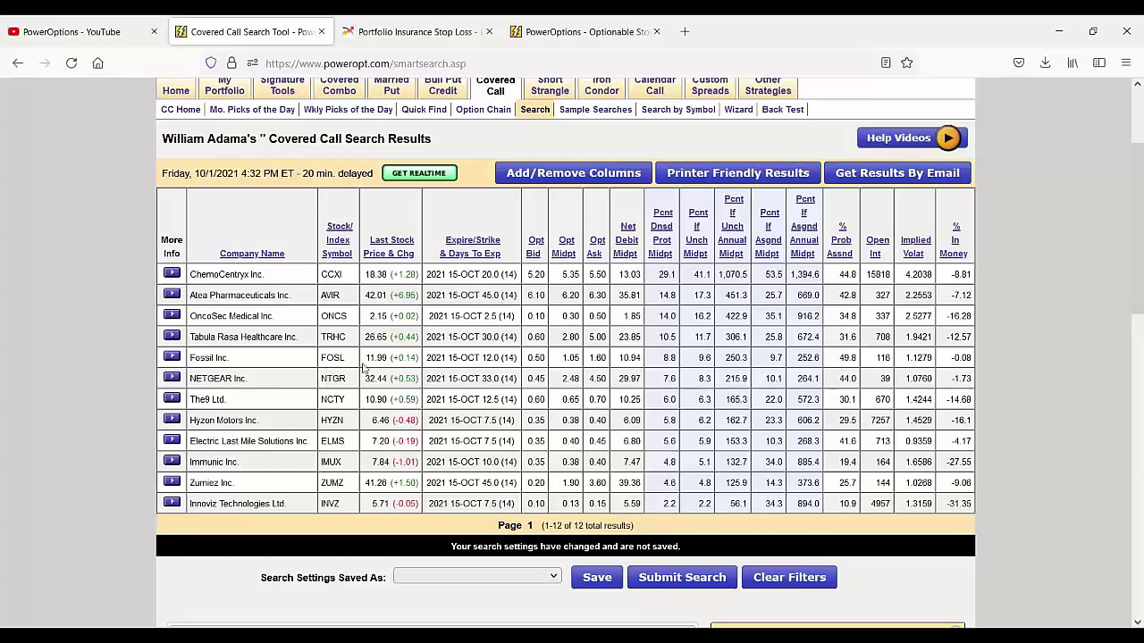
{"action": "left_click_drag", "start_coordinate": [363, 358], "coordinate": [391, 364]}
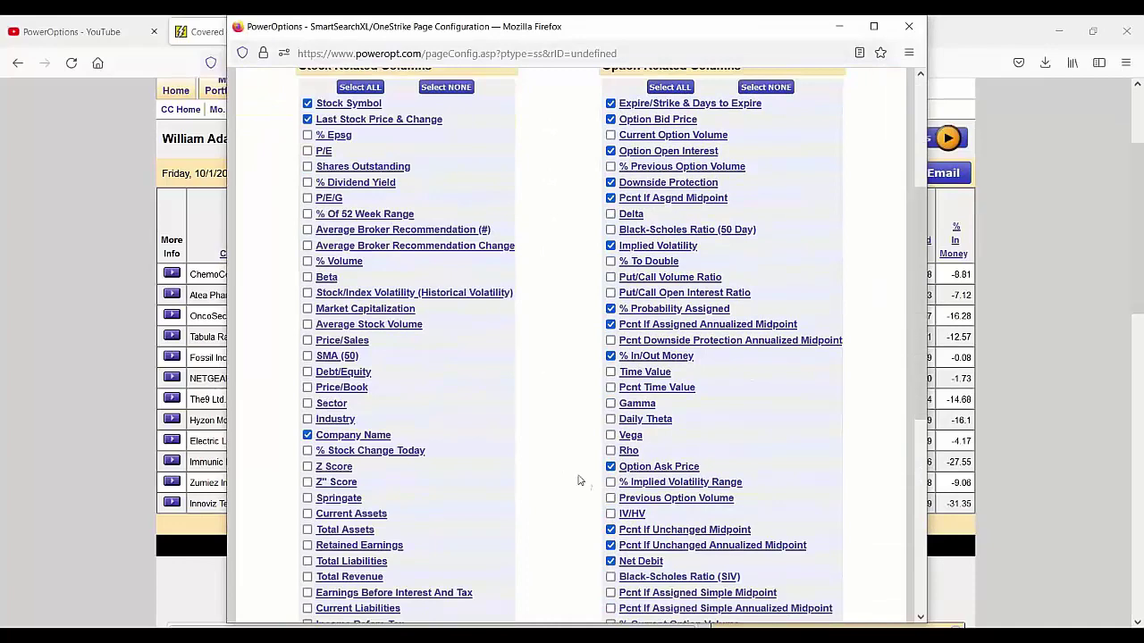
{"action": "left_click", "coordinate": [610, 483]}
{"action": "left_click", "coordinate": [873, 26]}
{"action": "scroll", "coordinate": [678, 415], "scroll_direction": "down", "scroll_amount": 5}
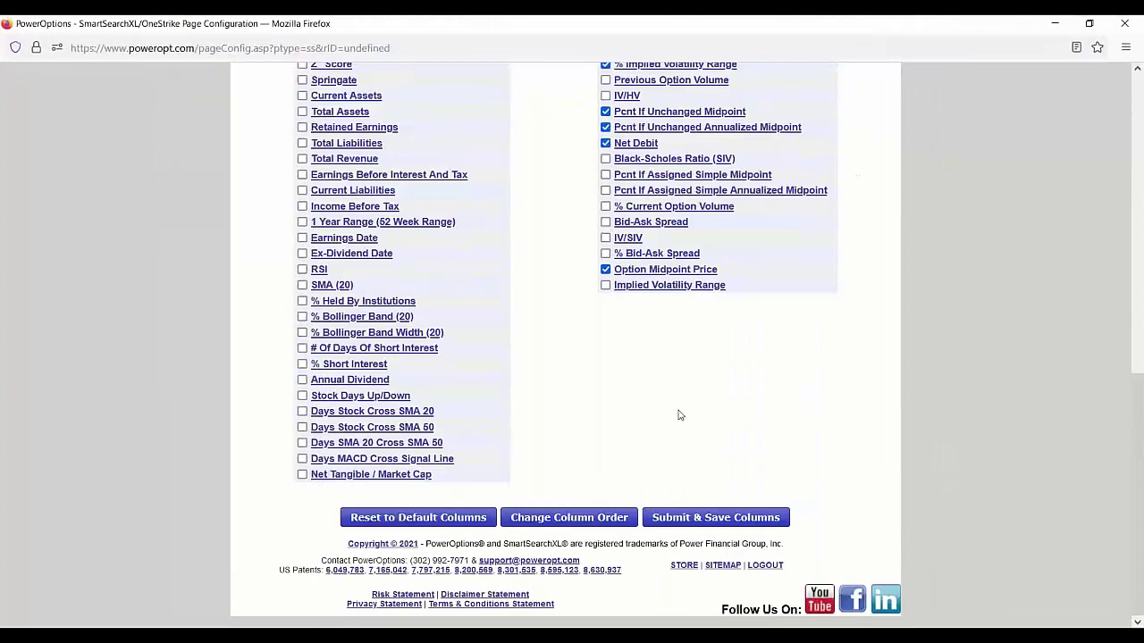
{"action": "left_click", "coordinate": [697, 517]}
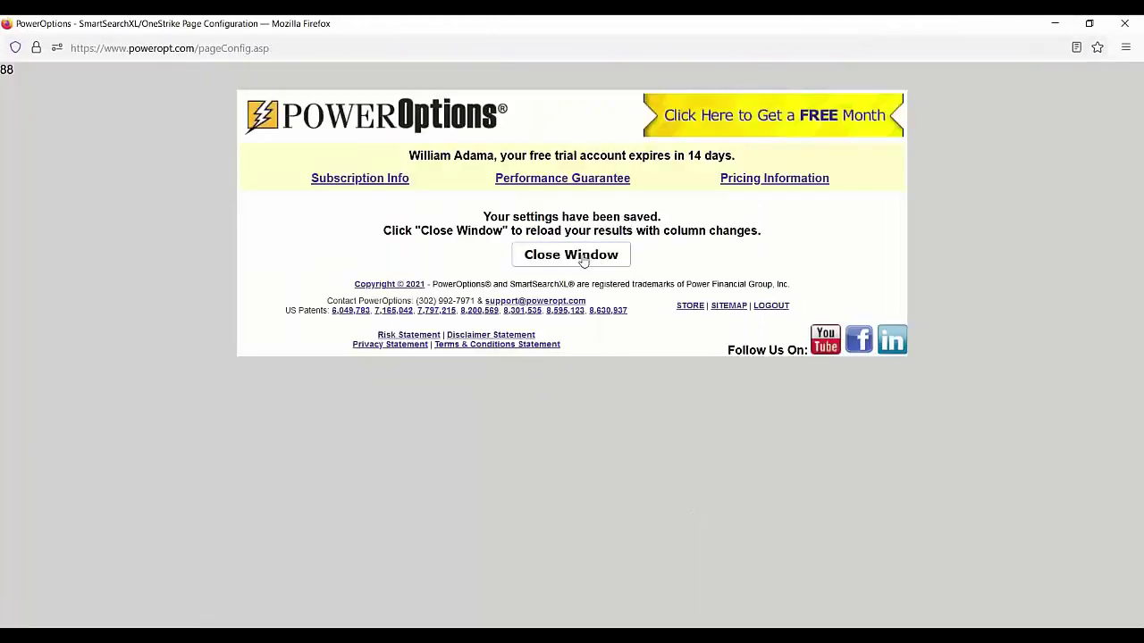
{"action": "left_click", "coordinate": [617, 257]}
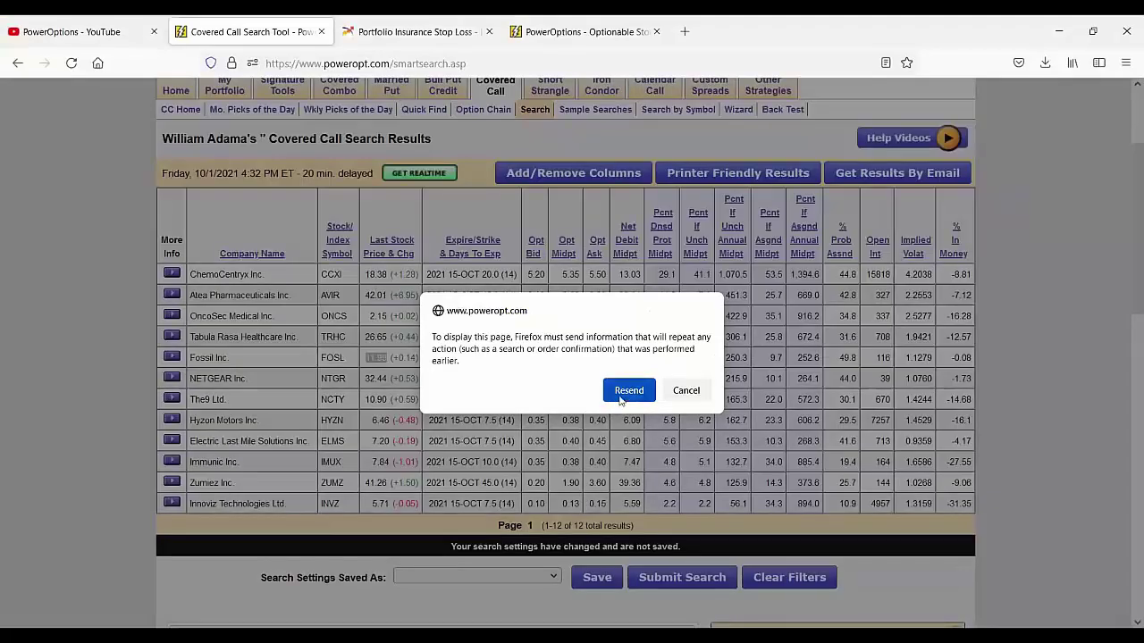
{"action": "left_click", "coordinate": [622, 396]}
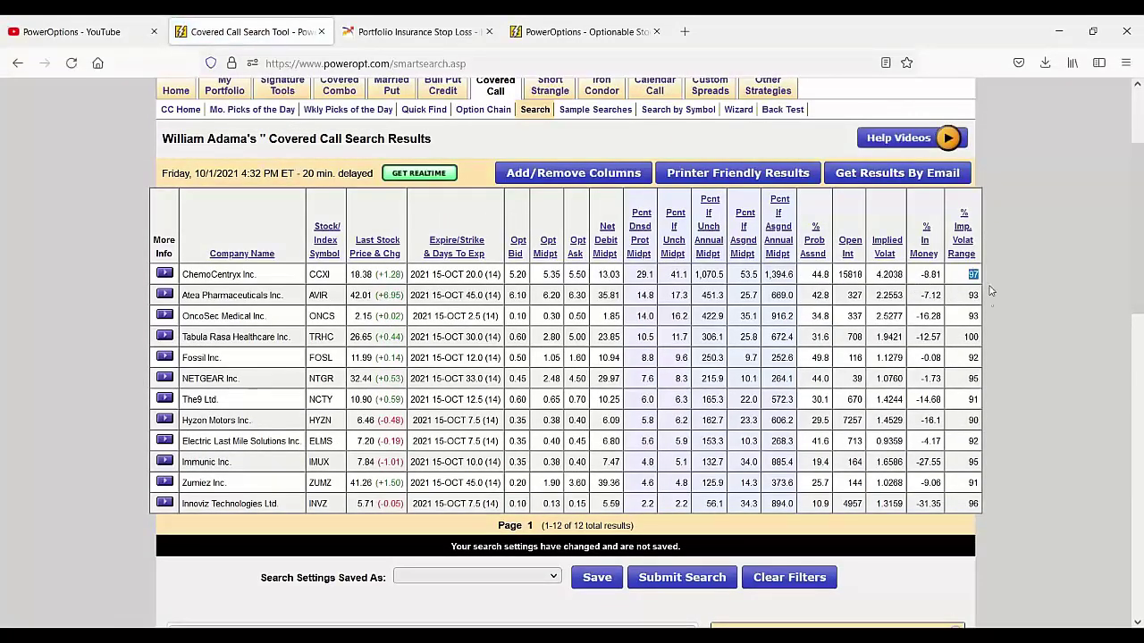
Examine the implied volatility and % implied volatility range values for Tabula Rasa Healthcare, ChemoCentryx and Innoviz Technologies, along with their stock prices.
{"action": "left_click_drag", "start_coordinate": [959, 338], "coordinate": [978, 338]}
{"action": "left_click_drag", "start_coordinate": [875, 337], "coordinate": [899, 351]}
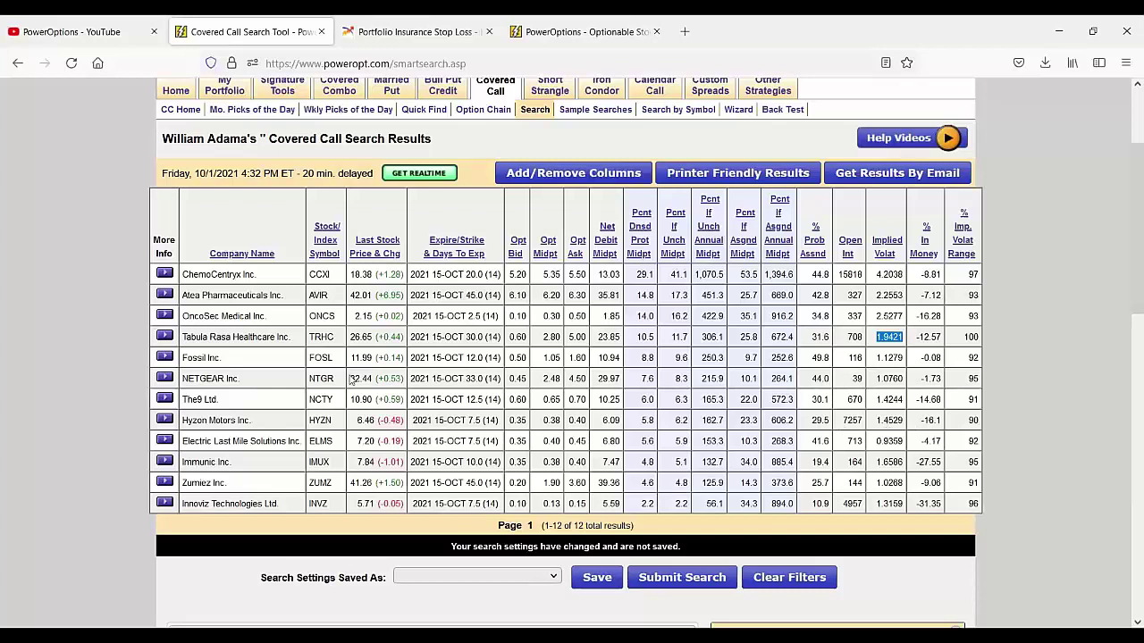
{"action": "left_click_drag", "start_coordinate": [351, 337], "coordinate": [379, 337]}
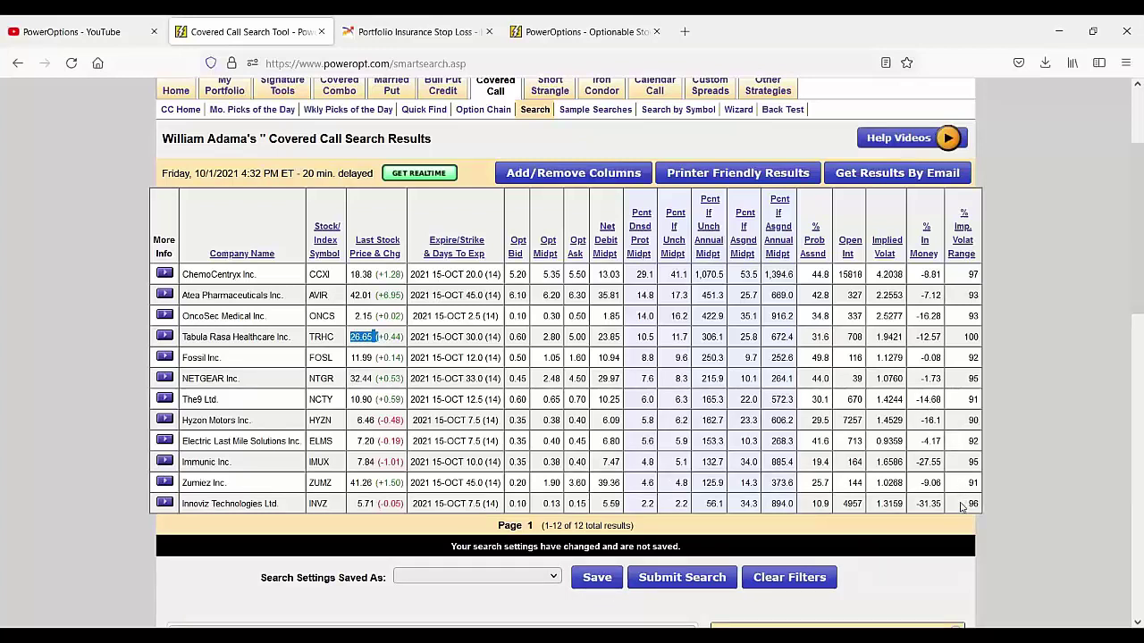
{"action": "left_click_drag", "start_coordinate": [961, 506], "coordinate": [1001, 508]}
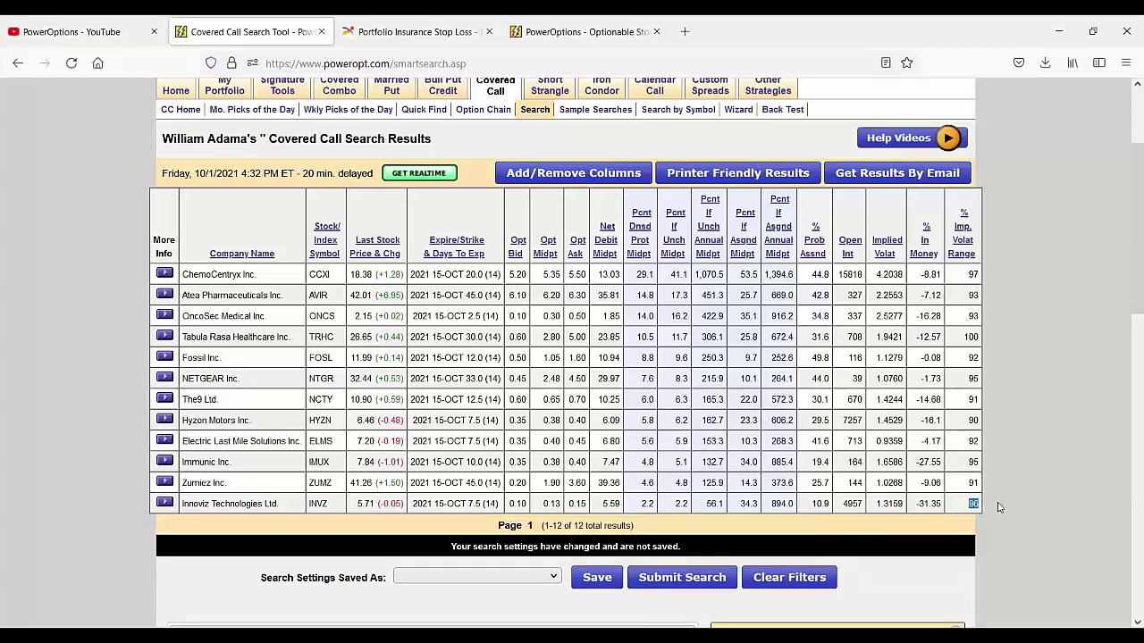
{"action": "left_click", "coordinate": [971, 276]}
{"action": "left_click_drag", "start_coordinate": [355, 506], "coordinate": [581, 505]}
{"action": "left_click_drag", "start_coordinate": [875, 503], "coordinate": [982, 512]}
Review the covered call search criteria and active filters against the list of results.
{"action": "scroll", "coordinate": [978, 435], "scroll_direction": "down", "scroll_amount": 4}
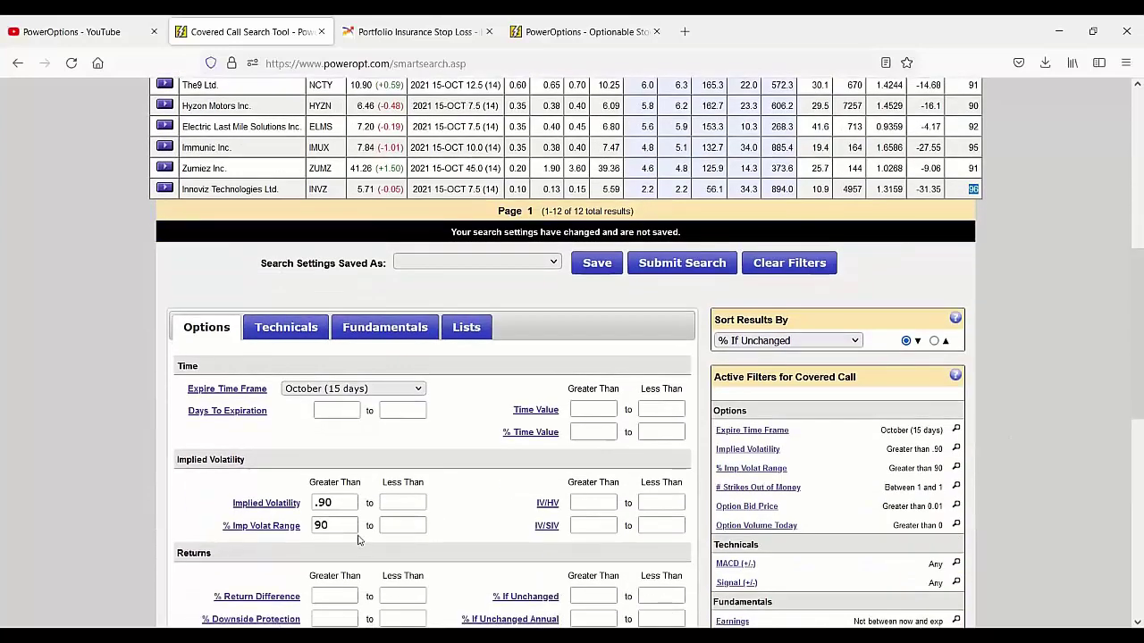
{"action": "scroll", "coordinate": [338, 507], "scroll_direction": "down", "scroll_amount": 2}
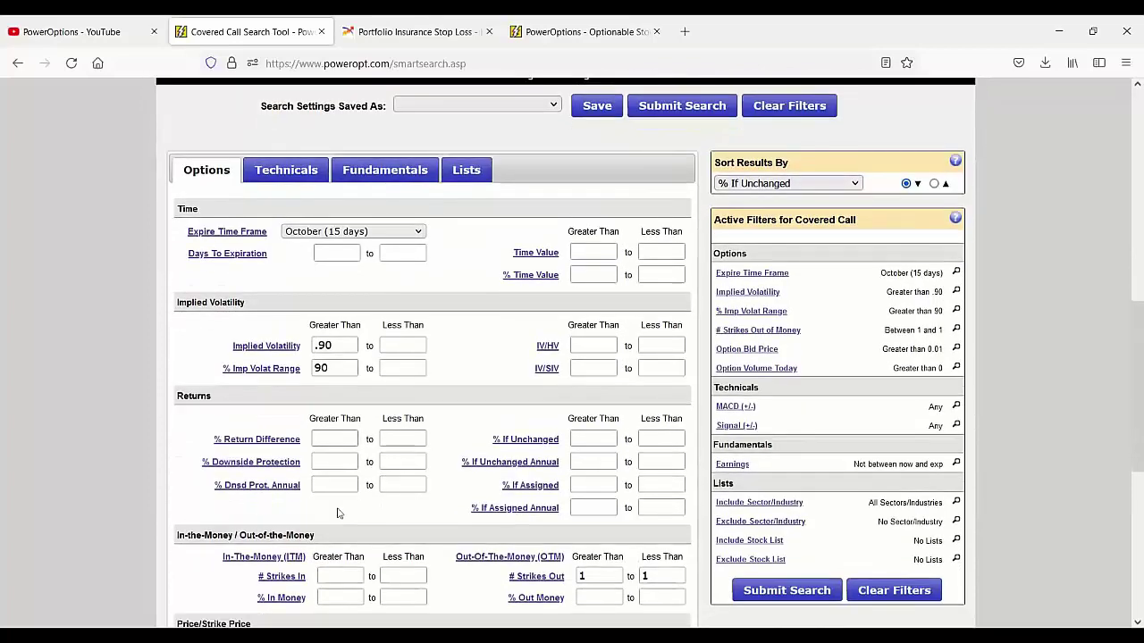
{"action": "scroll", "coordinate": [338, 513], "scroll_direction": "down", "scroll_amount": 1}
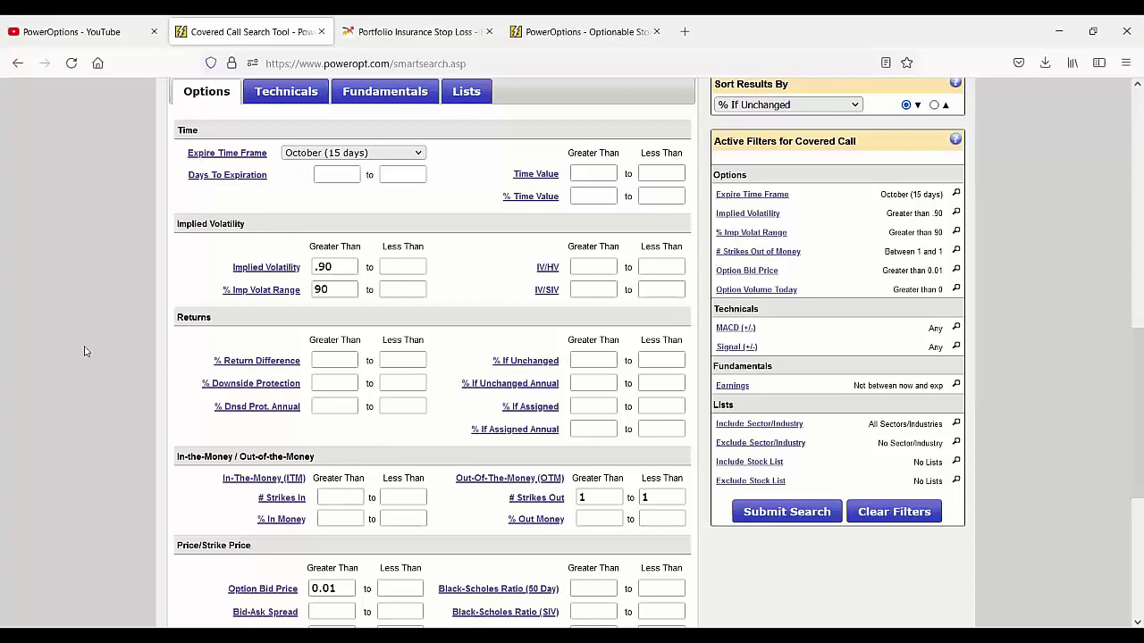
{"action": "scroll", "coordinate": [85, 351], "scroll_direction": "up", "scroll_amount": 5}
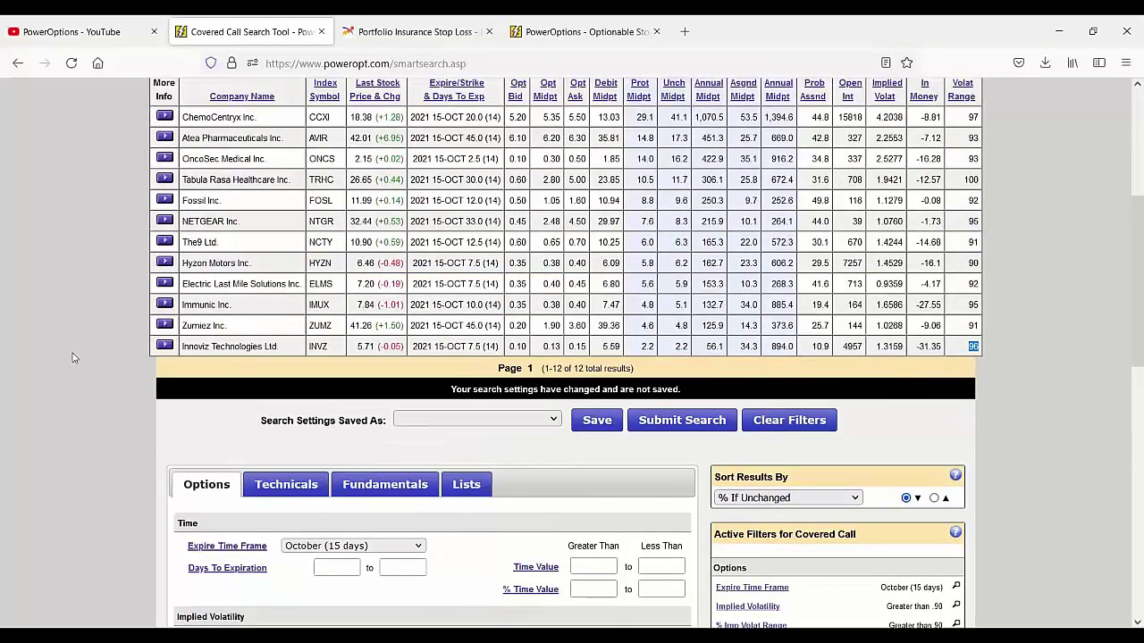
{"action": "scroll", "coordinate": [77, 393], "scroll_direction": "up", "scroll_amount": 3}
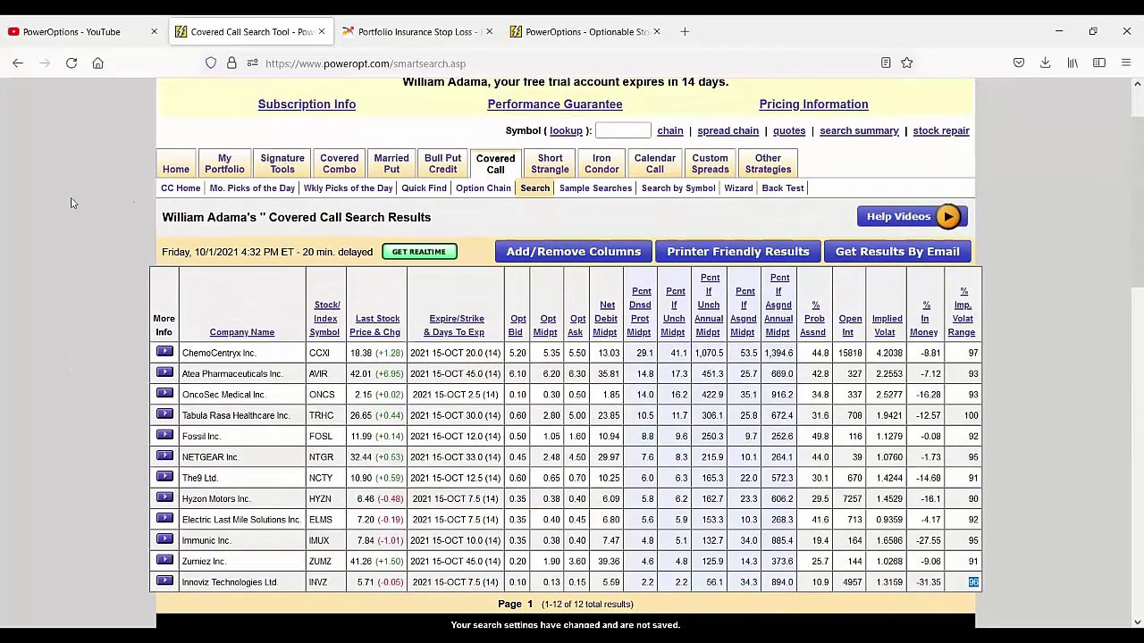
{"action": "scroll", "coordinate": [323, 374], "scroll_direction": "down", "scroll_amount": 1}
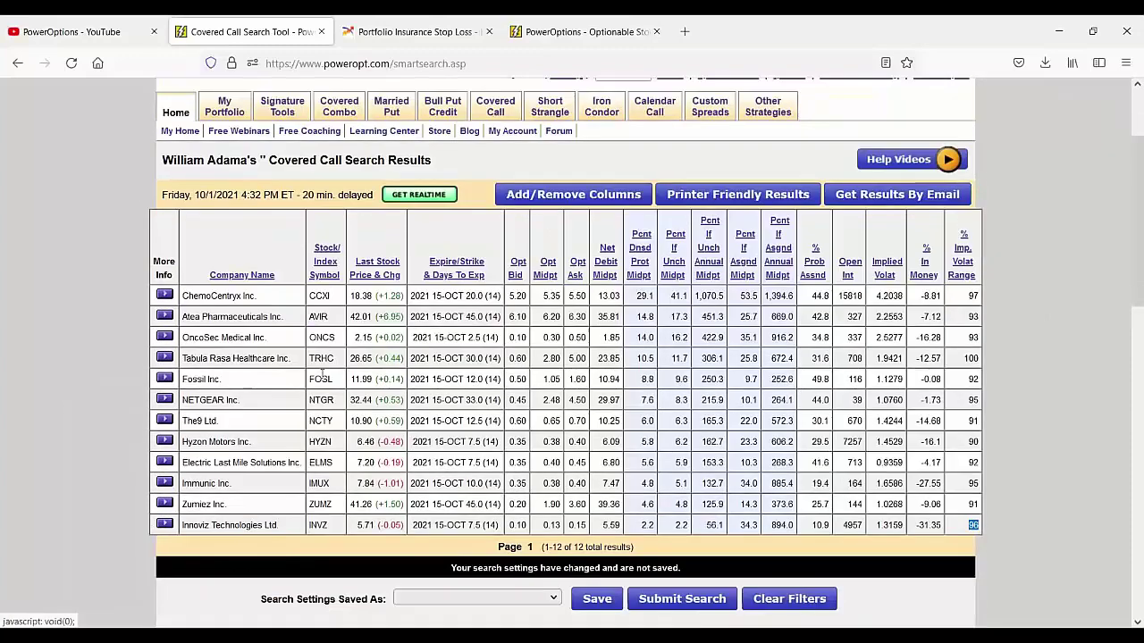
{"action": "scroll", "coordinate": [366, 331], "scroll_direction": "down", "scroll_amount": 2}
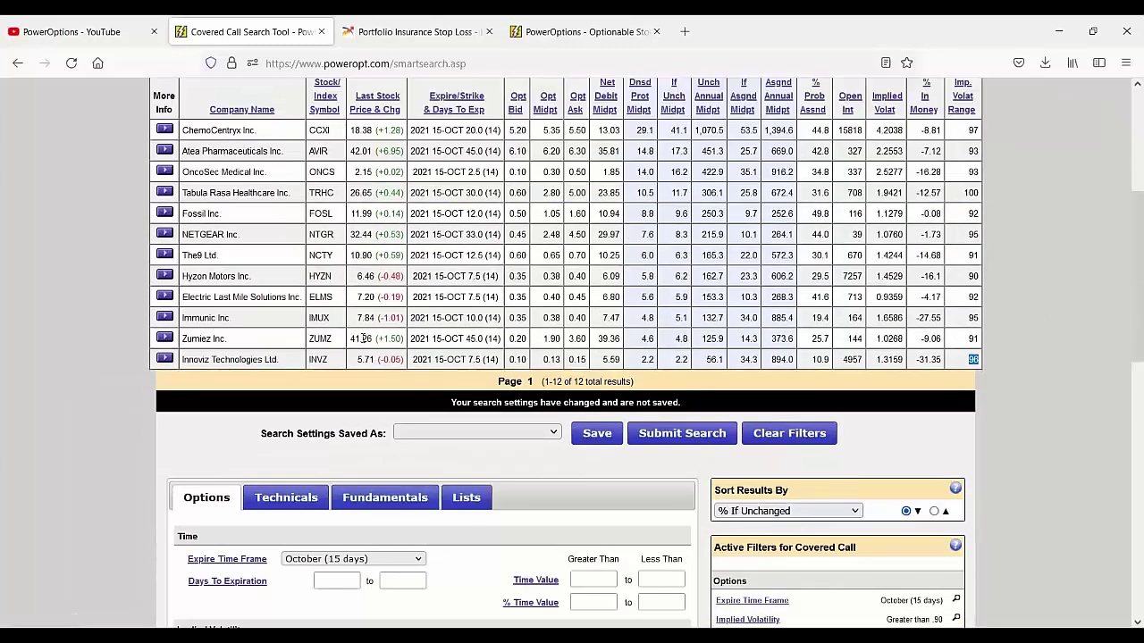
{"action": "scroll", "coordinate": [363, 337], "scroll_direction": "down", "scroll_amount": 2}
{"action": "scroll", "coordinate": [364, 375], "scroll_direction": "up", "scroll_amount": 3}
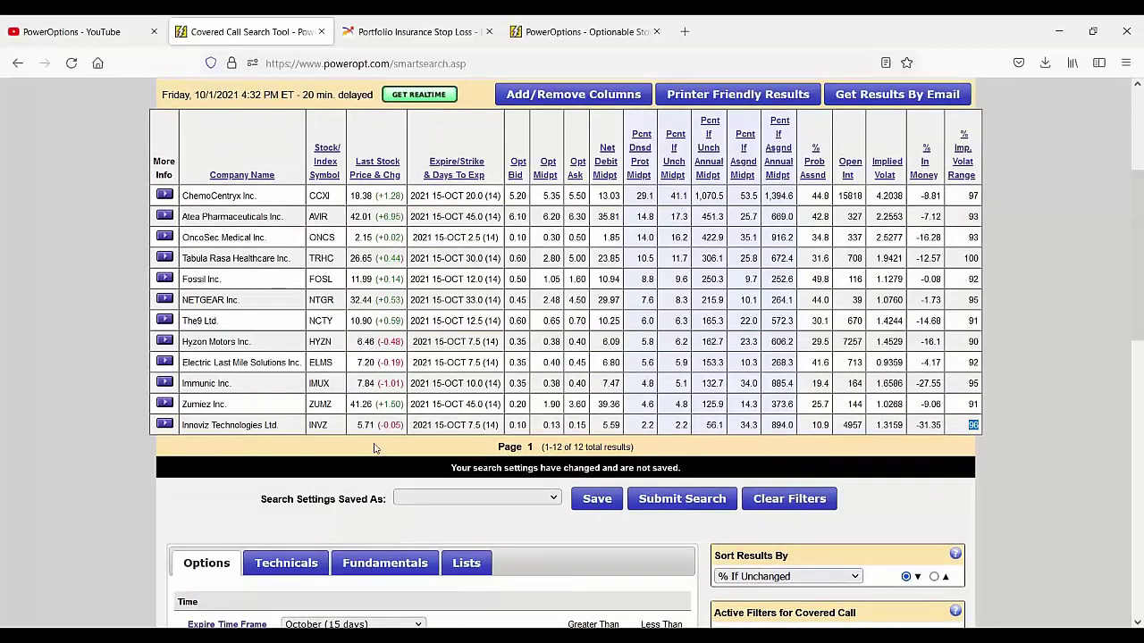
{"action": "scroll", "coordinate": [375, 448], "scroll_direction": "down", "scroll_amount": 1}
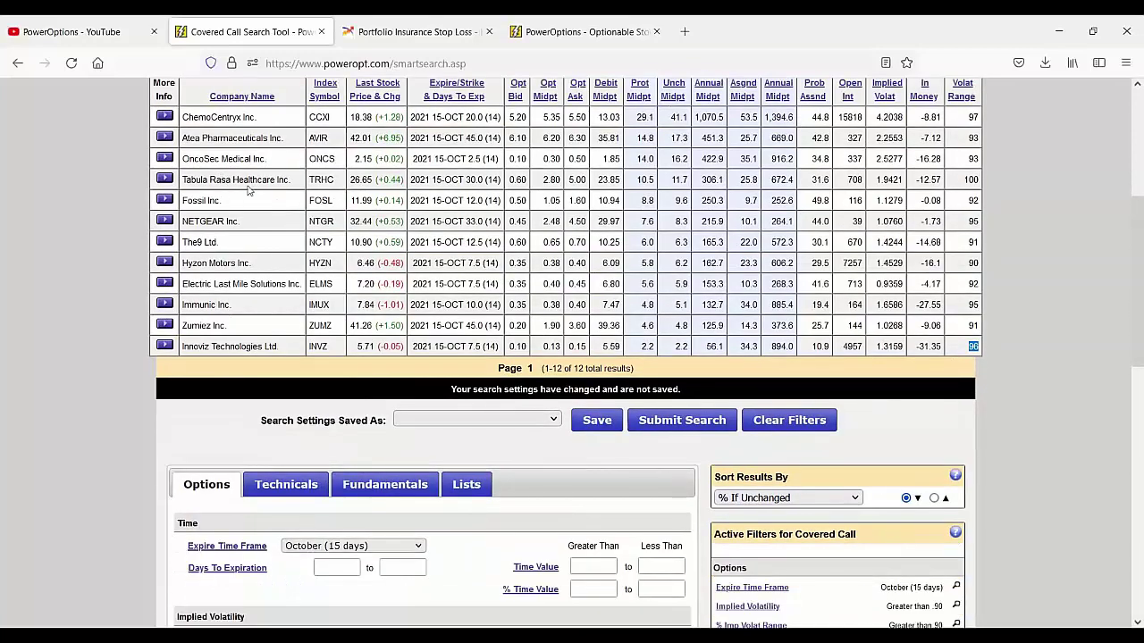
Examine the Atea Pharmaceuticals covered call, including its implied volatility and % implied volatility range.
{"action": "left_click_drag", "start_coordinate": [215, 140], "coordinate": [436, 149]}
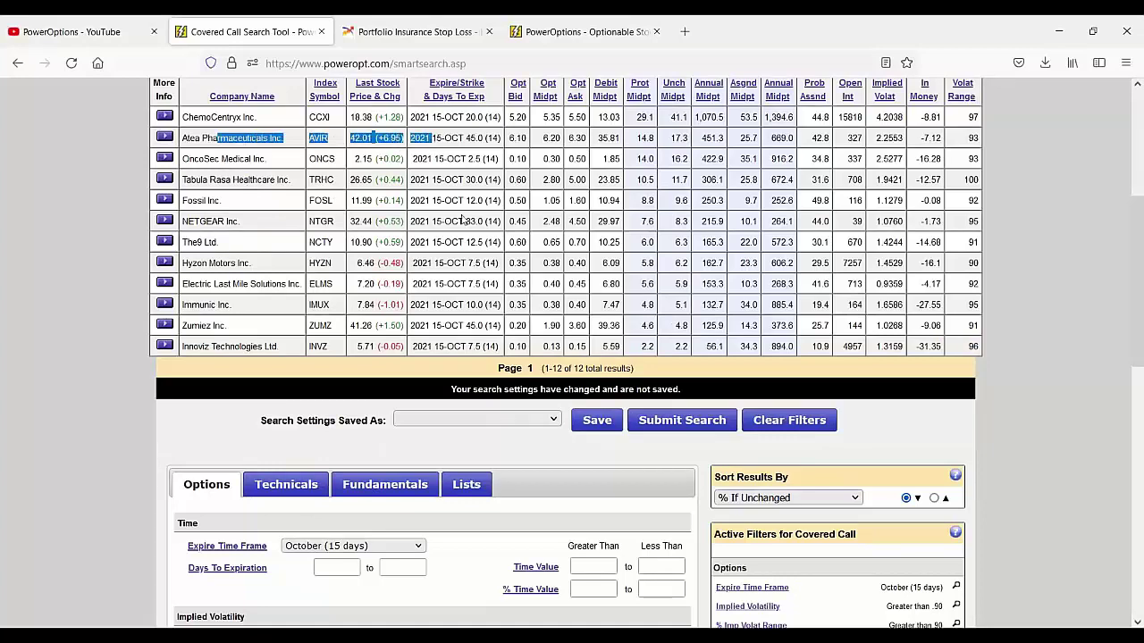
{"action": "scroll", "coordinate": [463, 248], "scroll_direction": "down", "scroll_amount": 5}
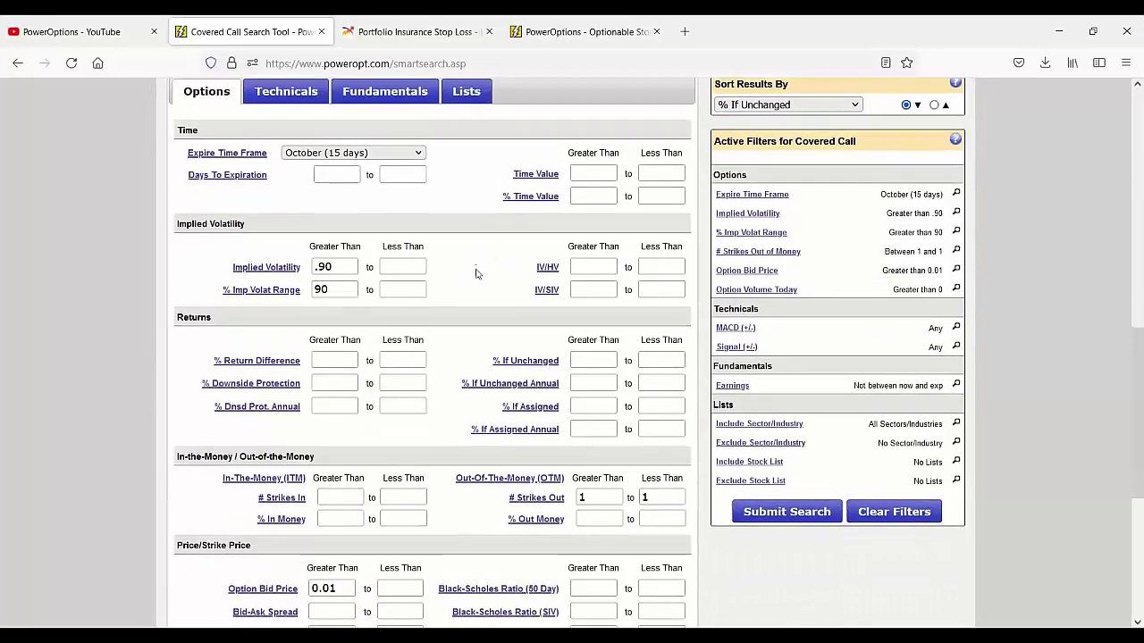
{"action": "scroll", "coordinate": [373, 288], "scroll_direction": "up", "scroll_amount": 4}
{"action": "scroll", "coordinate": [374, 288], "scroll_direction": "up", "scroll_amount": 2}
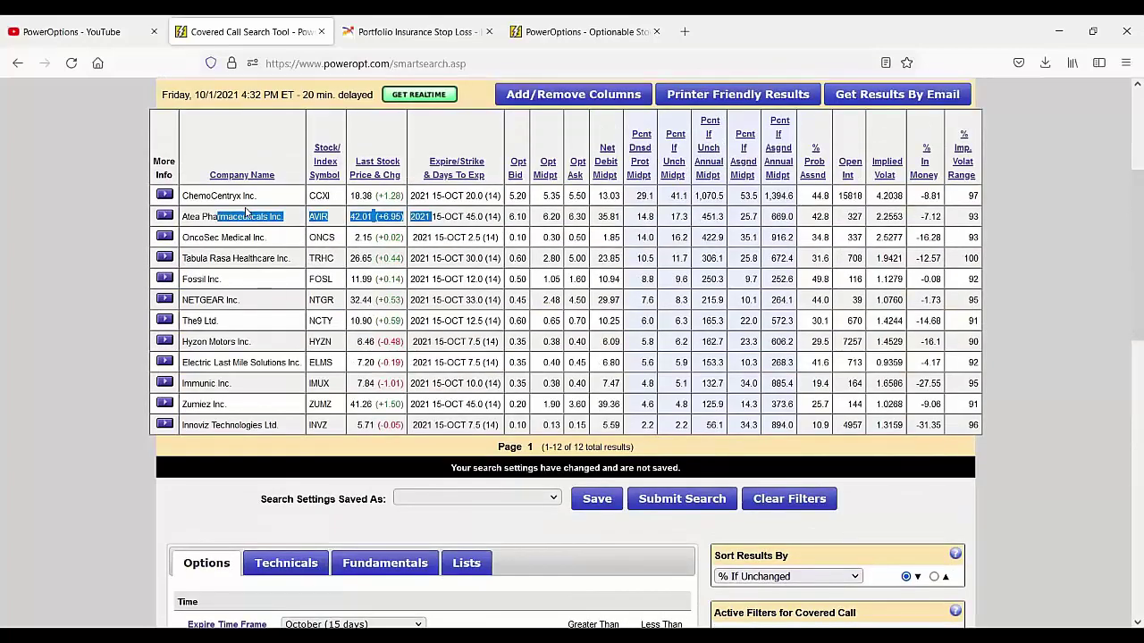
{"action": "left_click", "coordinate": [970, 229]}
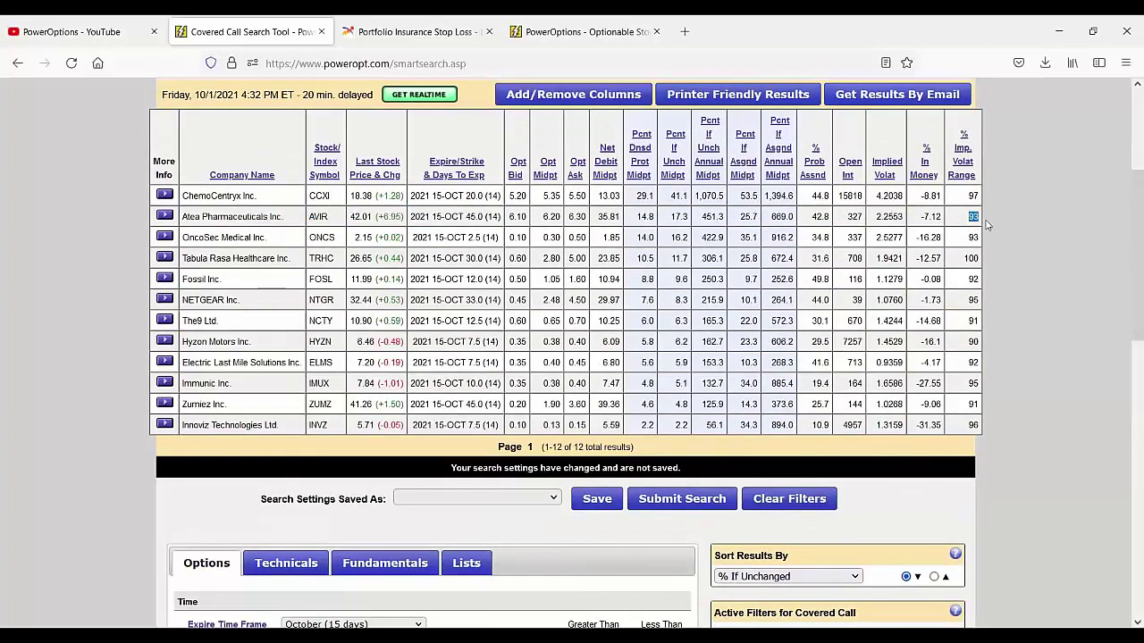
{"action": "double_click", "coordinate": [881, 222]}
Highlight the stock symbols in the results and view the sector, industry and stock list filters of the search.
{"action": "left_click_drag", "start_coordinate": [311, 195], "coordinate": [346, 430]}
{"action": "scroll", "coordinate": [420, 451], "scroll_direction": "down", "scroll_amount": 2}
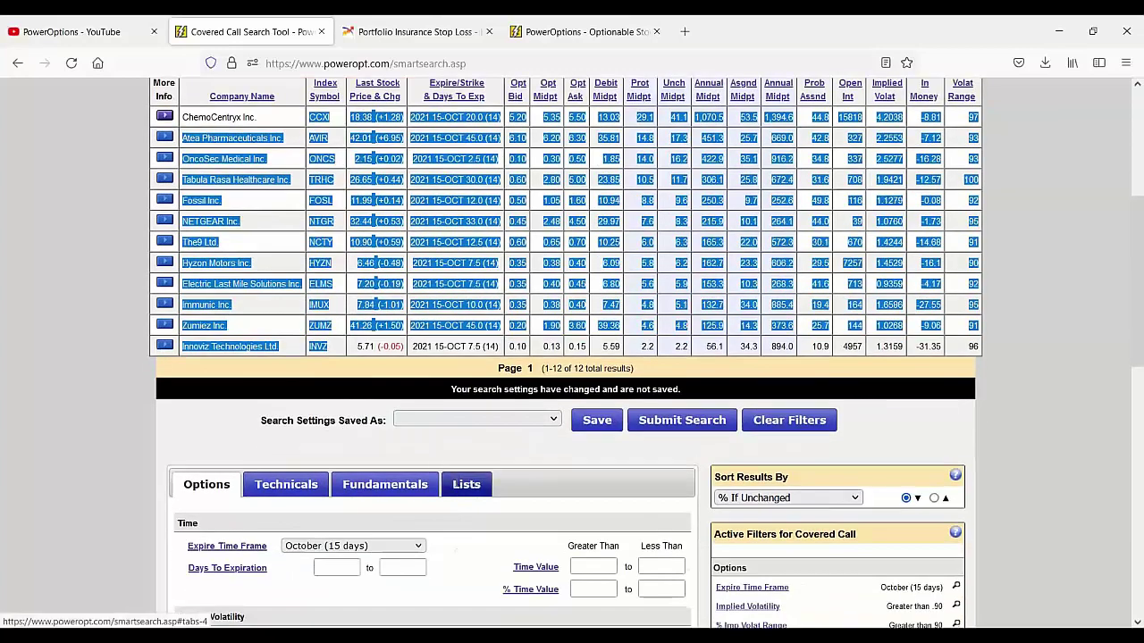
{"action": "left_click", "coordinate": [450, 491]}
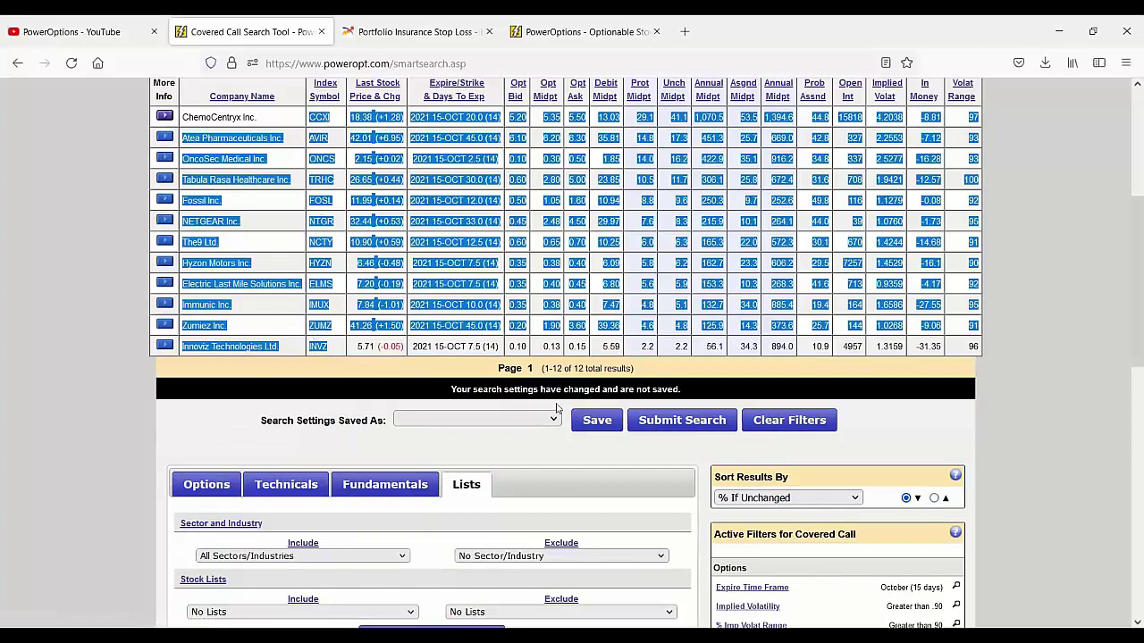
{"action": "scroll", "coordinate": [582, 377], "scroll_direction": "down", "scroll_amount": 2}
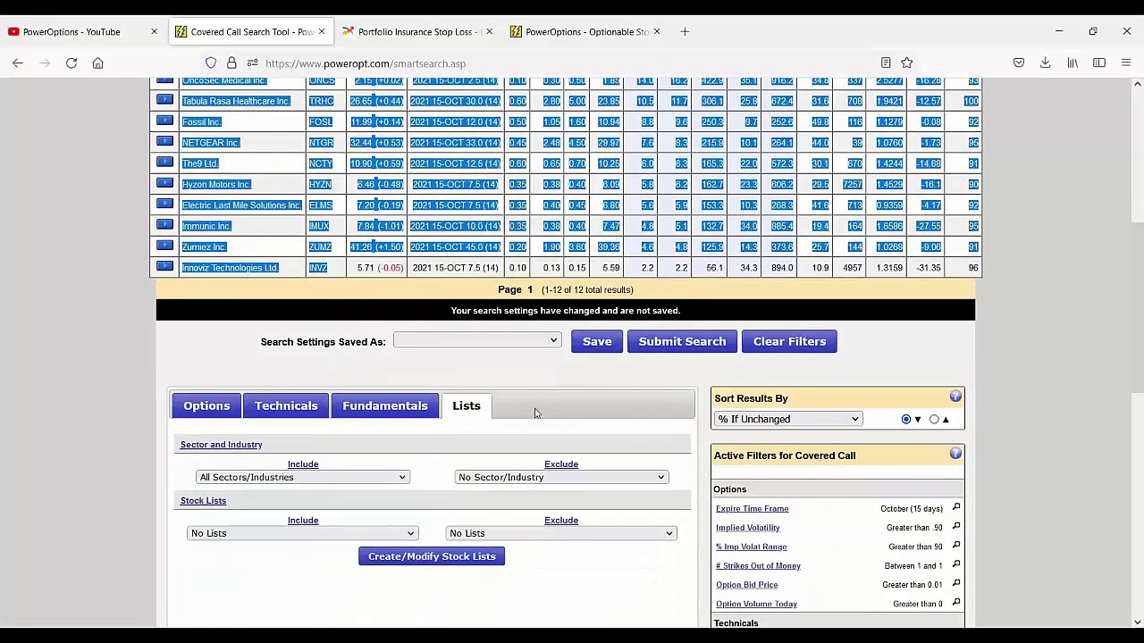
{"action": "scroll", "coordinate": [495, 441], "scroll_direction": "up", "scroll_amount": 3}
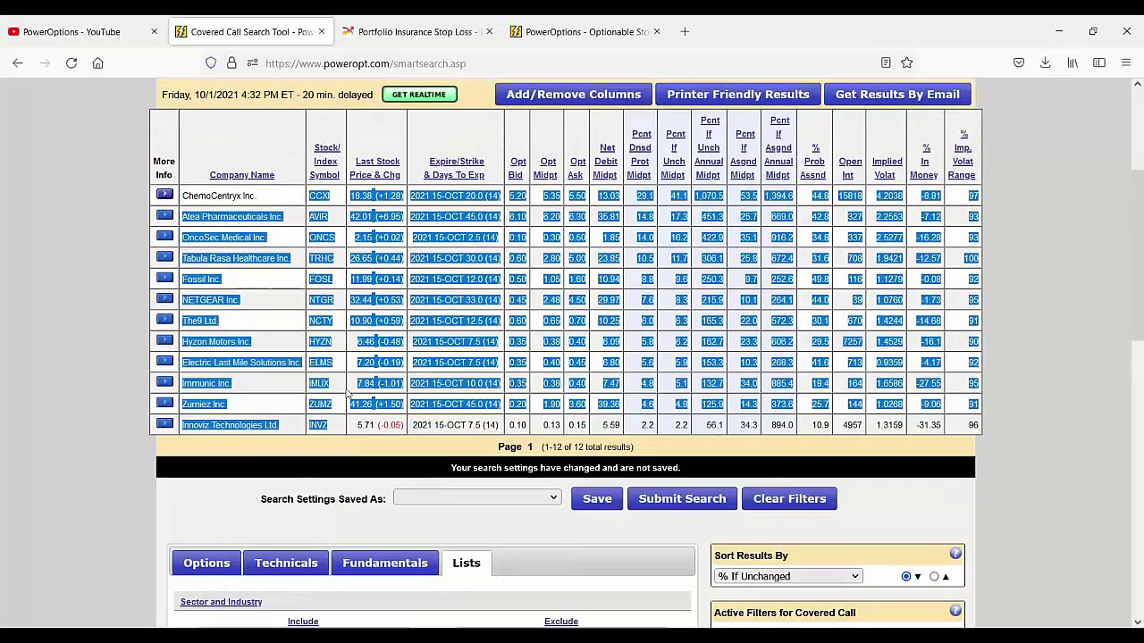
{"action": "left_click", "coordinate": [92, 307]}
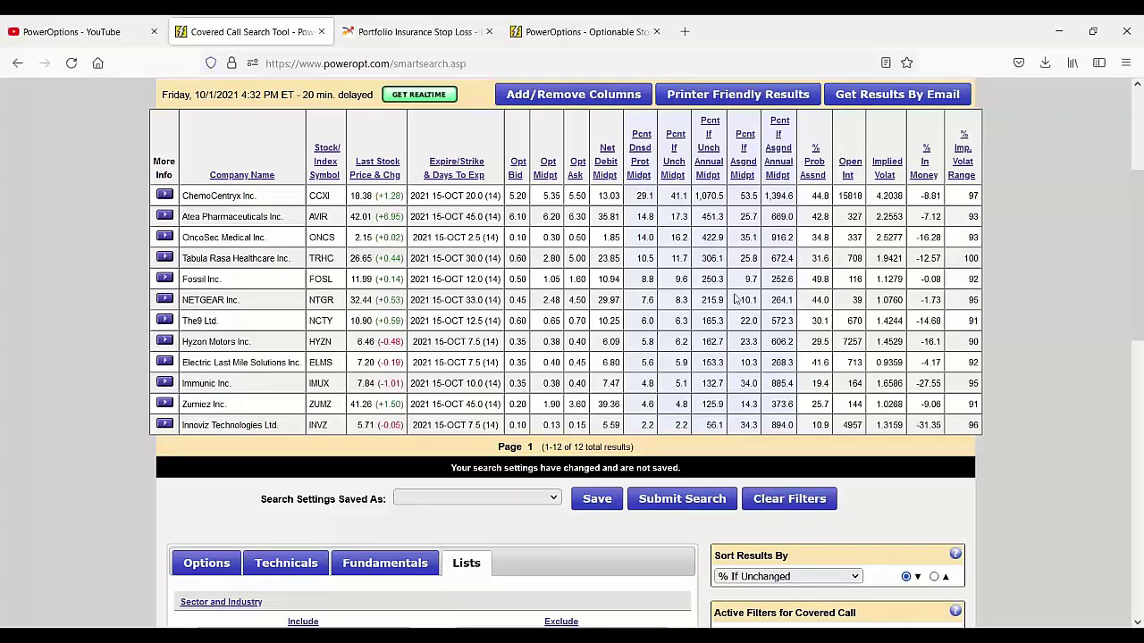
Check the ChemoCentryx % implied volatility range and open the option research for its October 20 call.
{"action": "scroll", "coordinate": [456, 407], "scroll_direction": "up", "scroll_amount": 3}
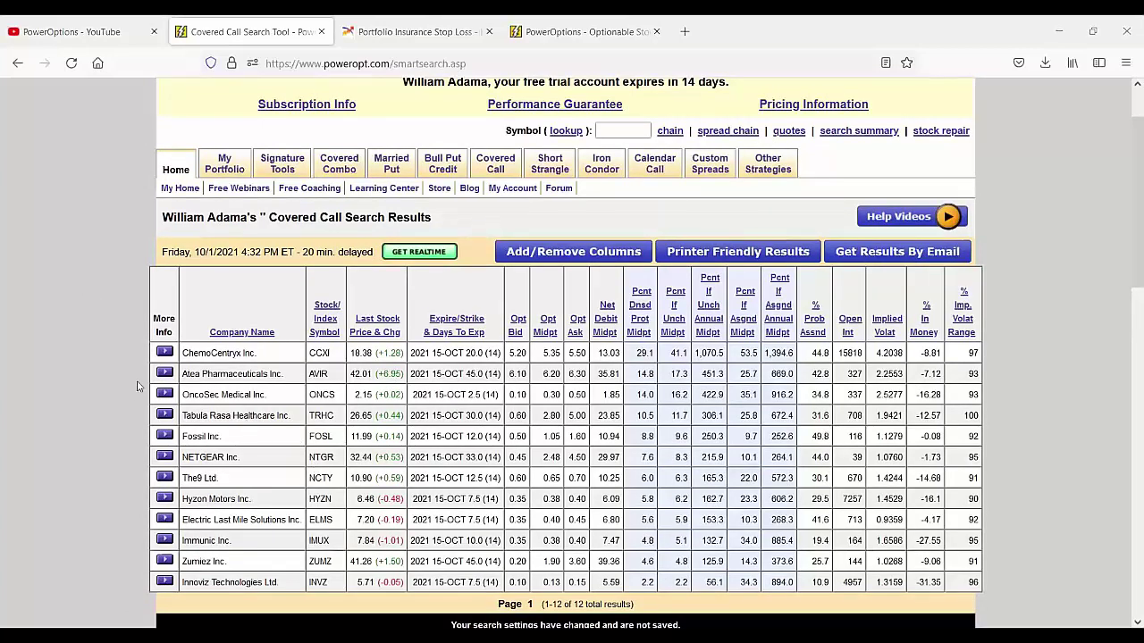
{"action": "left_click", "coordinate": [165, 352]}
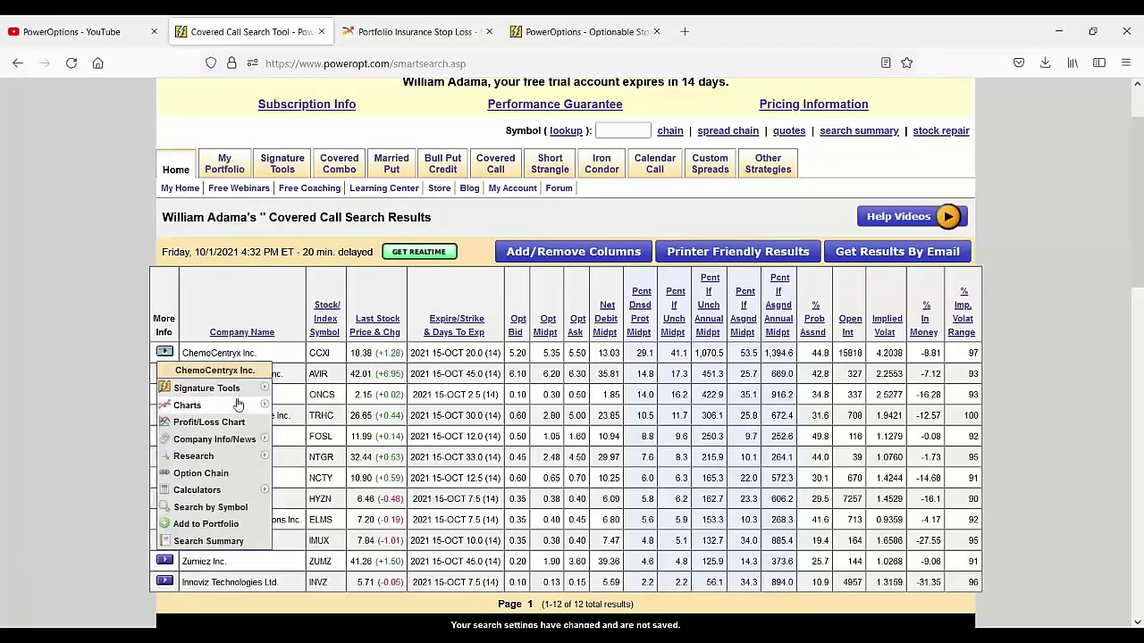
{"action": "double_click", "coordinate": [972, 353]}
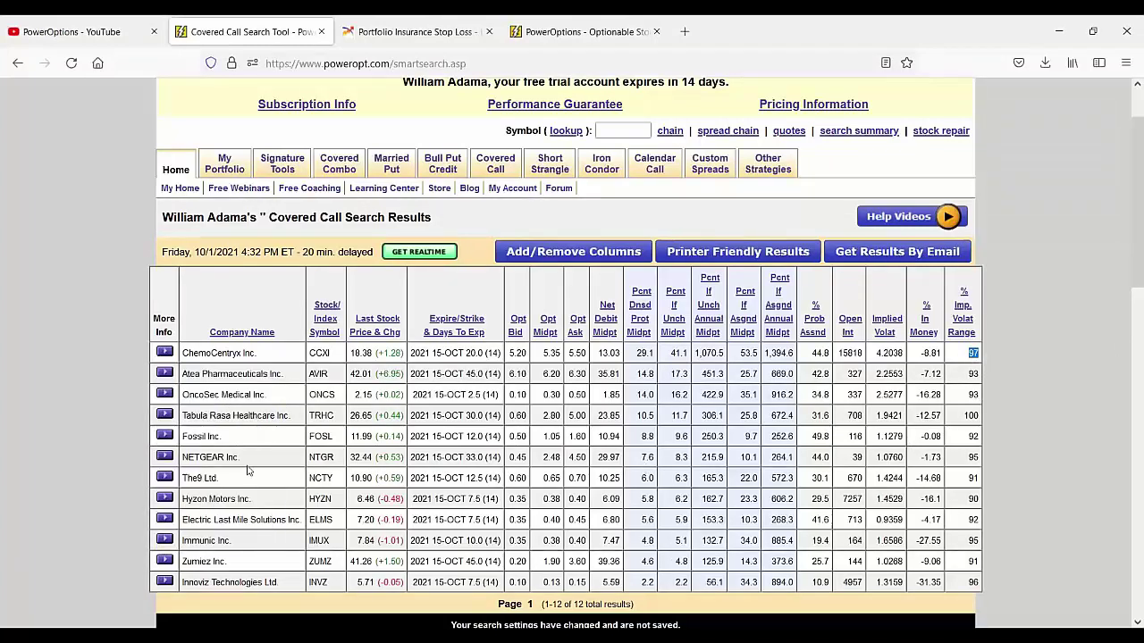
{"action": "left_click", "coordinate": [166, 354]}
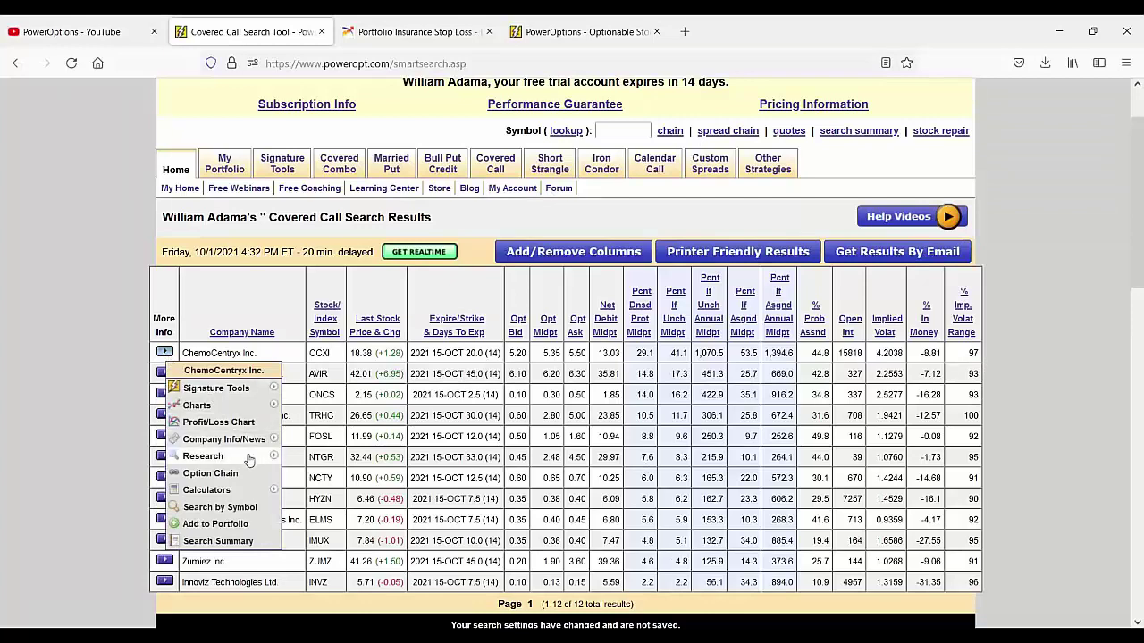
{"action": "mouse_move", "coordinate": [248, 458]}
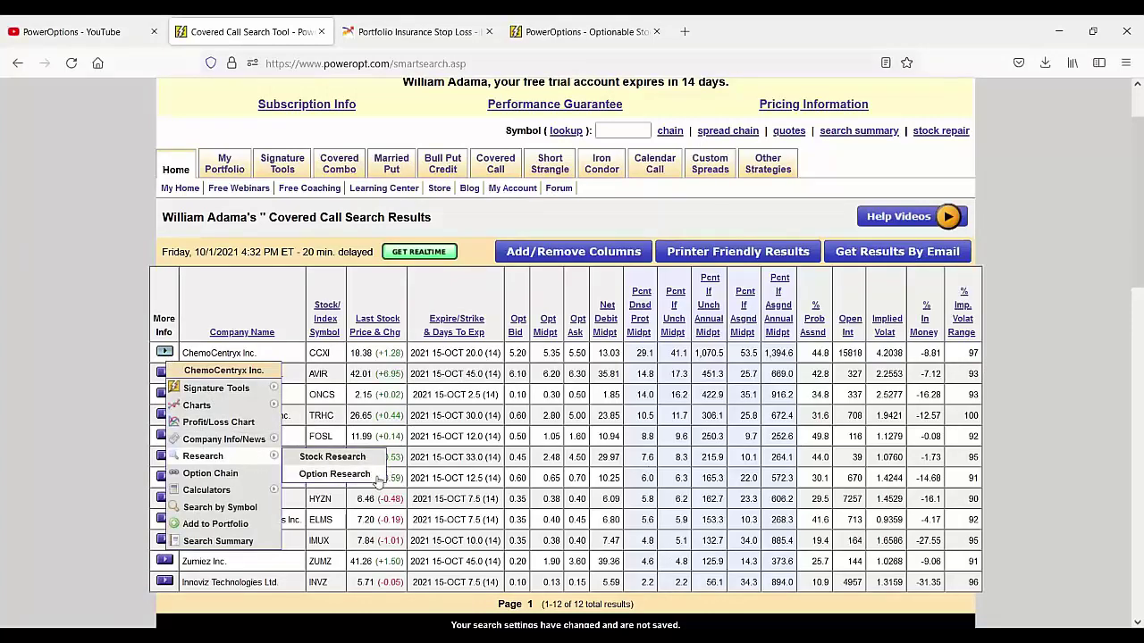
{"action": "left_click", "coordinate": [334, 475]}
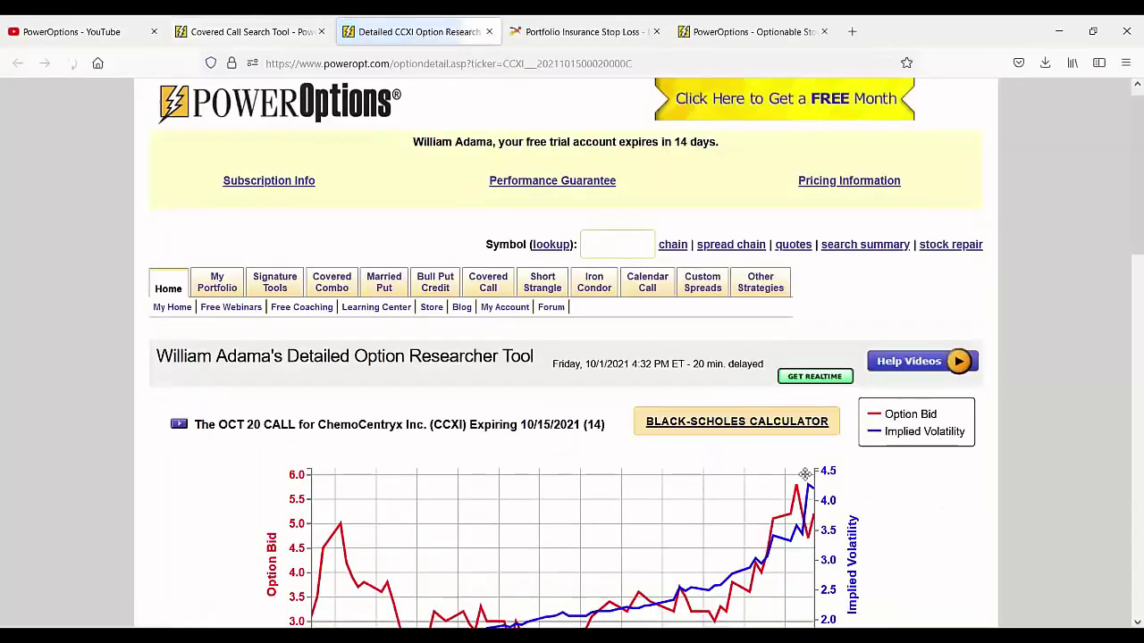
Examine the ChemoCentryx call's option bid and implied volatility history chart, and go to the My Home page.
{"action": "scroll", "coordinate": [804, 474], "scroll_direction": "down", "scroll_amount": 1}
{"action": "scroll", "coordinate": [902, 334], "scroll_direction": "down", "scroll_amount": 1}
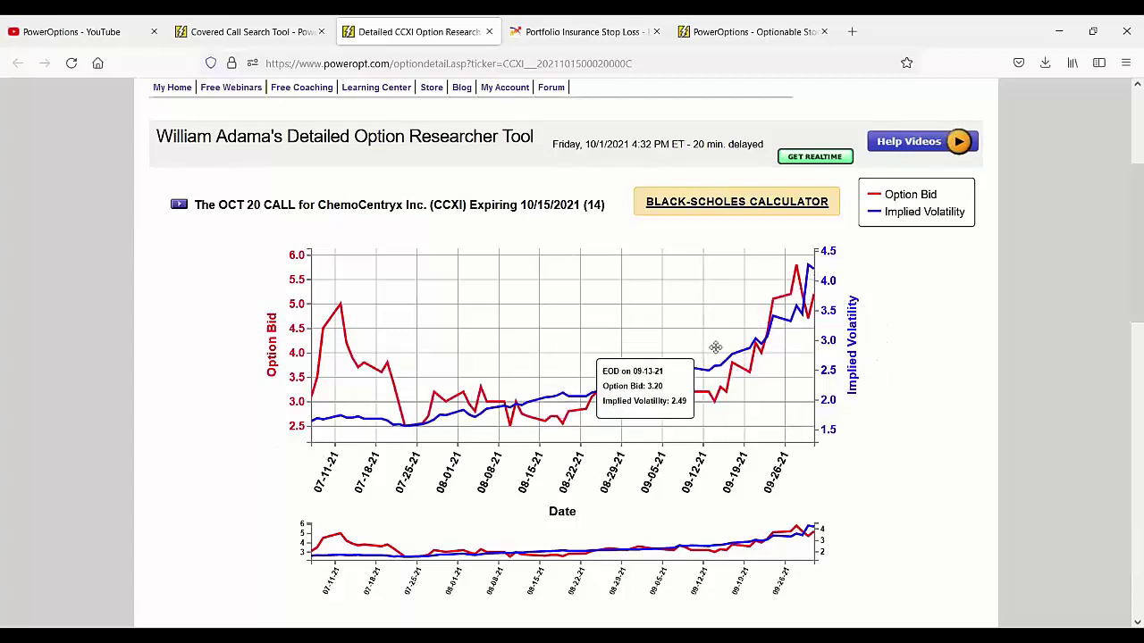
{"action": "scroll", "coordinate": [125, 386], "scroll_direction": "up", "scroll_amount": 1}
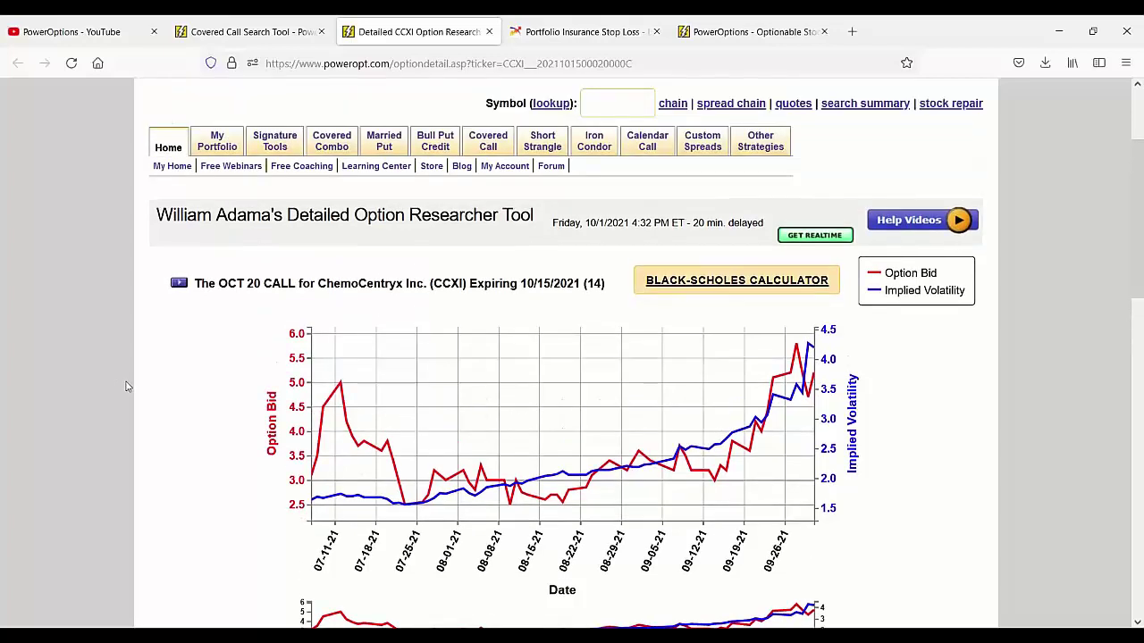
{"action": "left_click", "coordinate": [167, 149]}
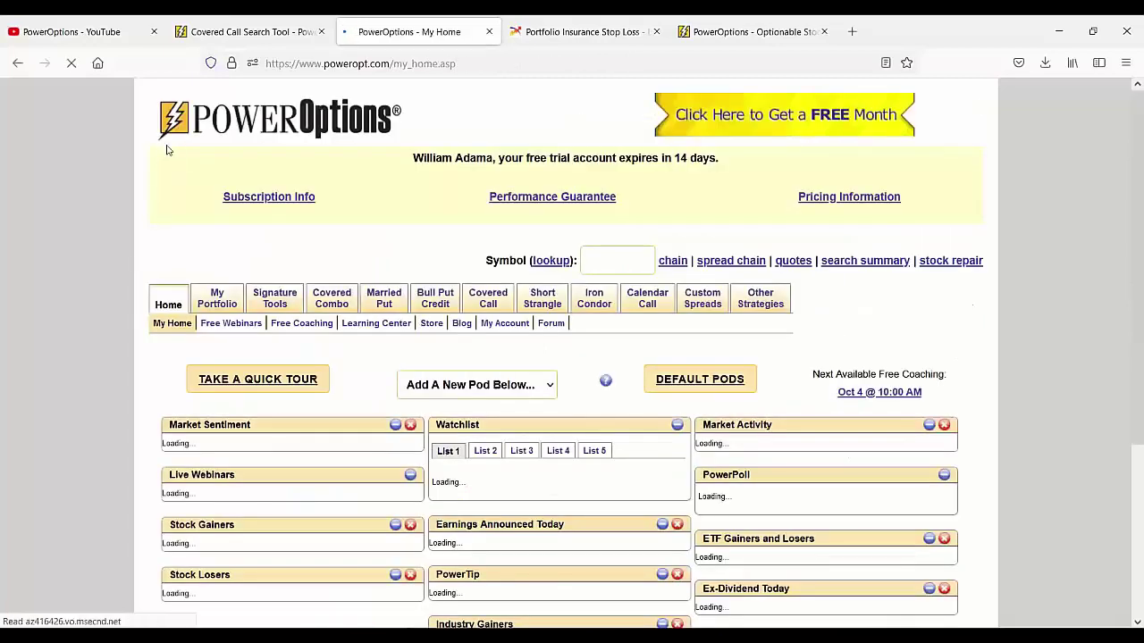